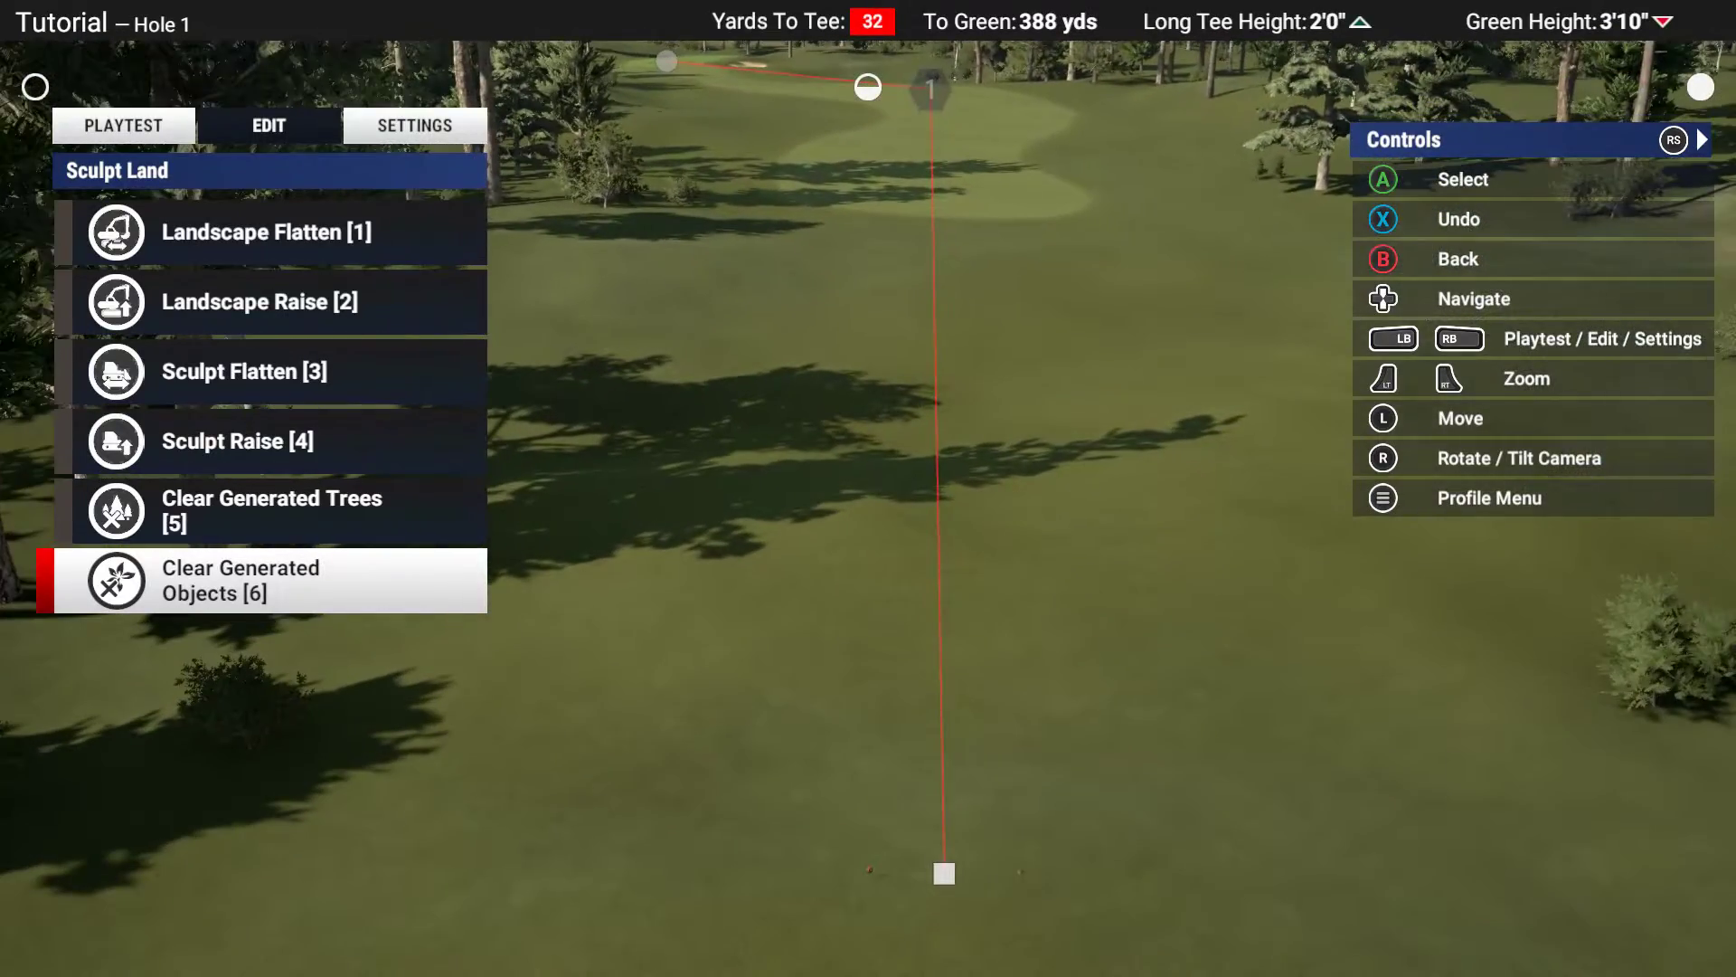
Leave land sculpting and open the list of surface types that can be created on Hole 1
{"action": "key", "text": "Escape"}
{"action": "key", "text": "Down"}
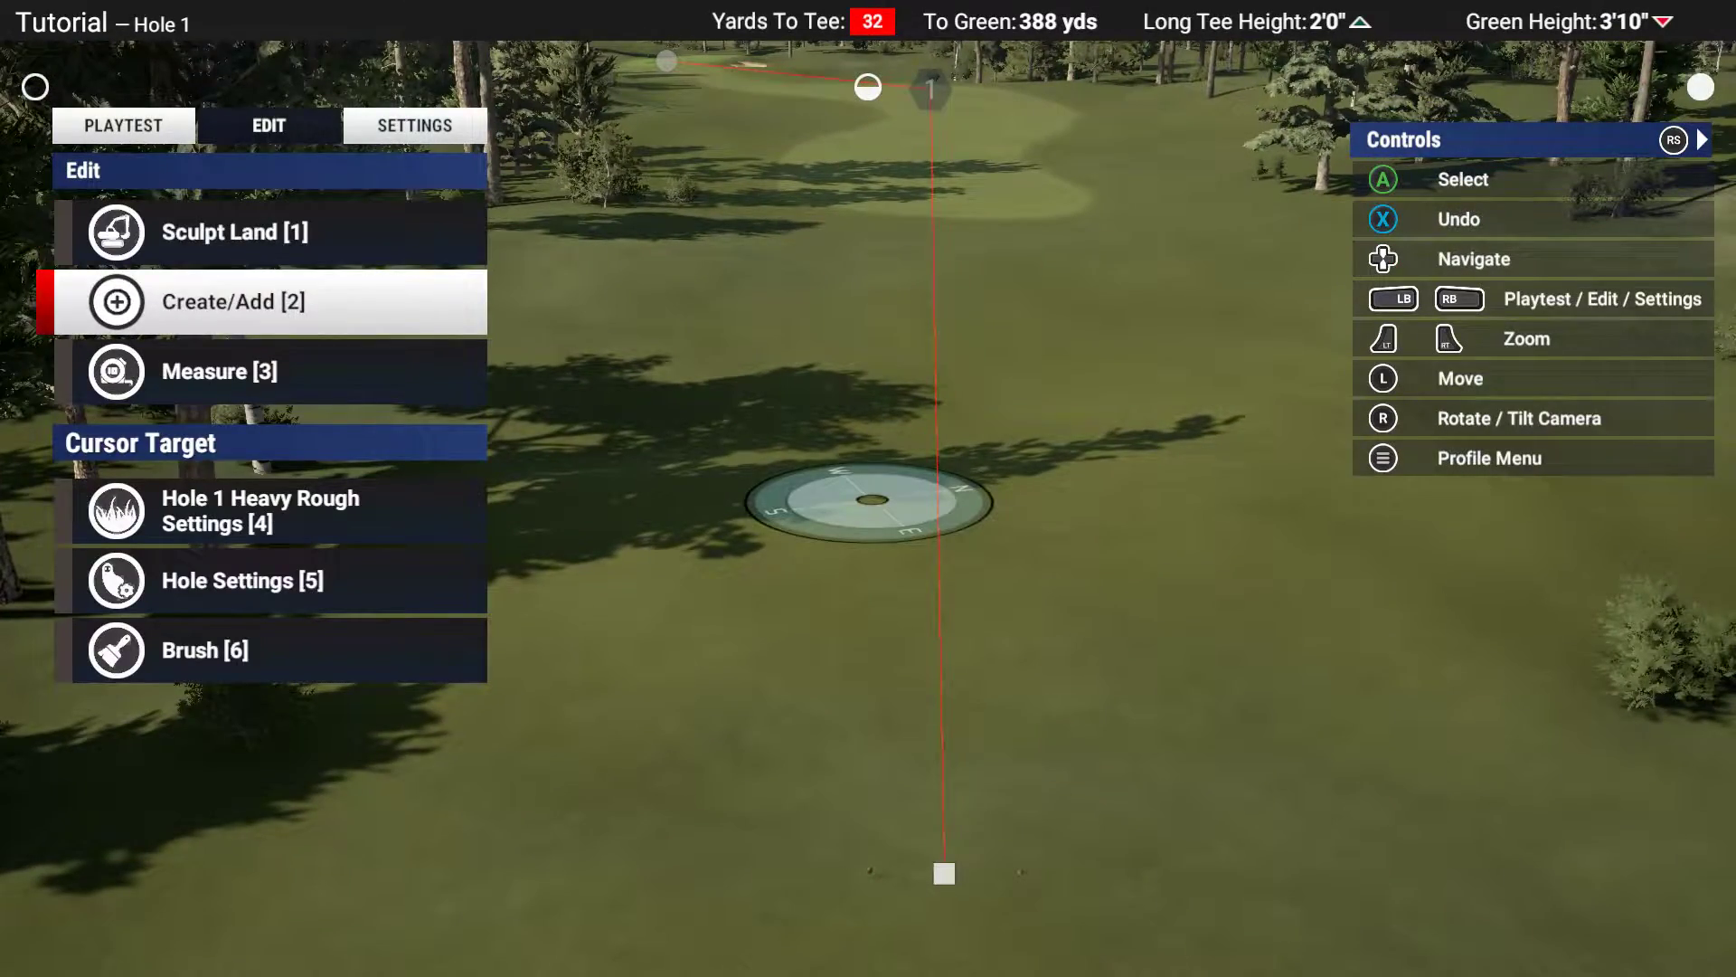
{"action": "key", "text": "Return"}
{"action": "key", "text": "Down"}
{"action": "key", "text": "Down"}
{"action": "key", "text": "Return"}
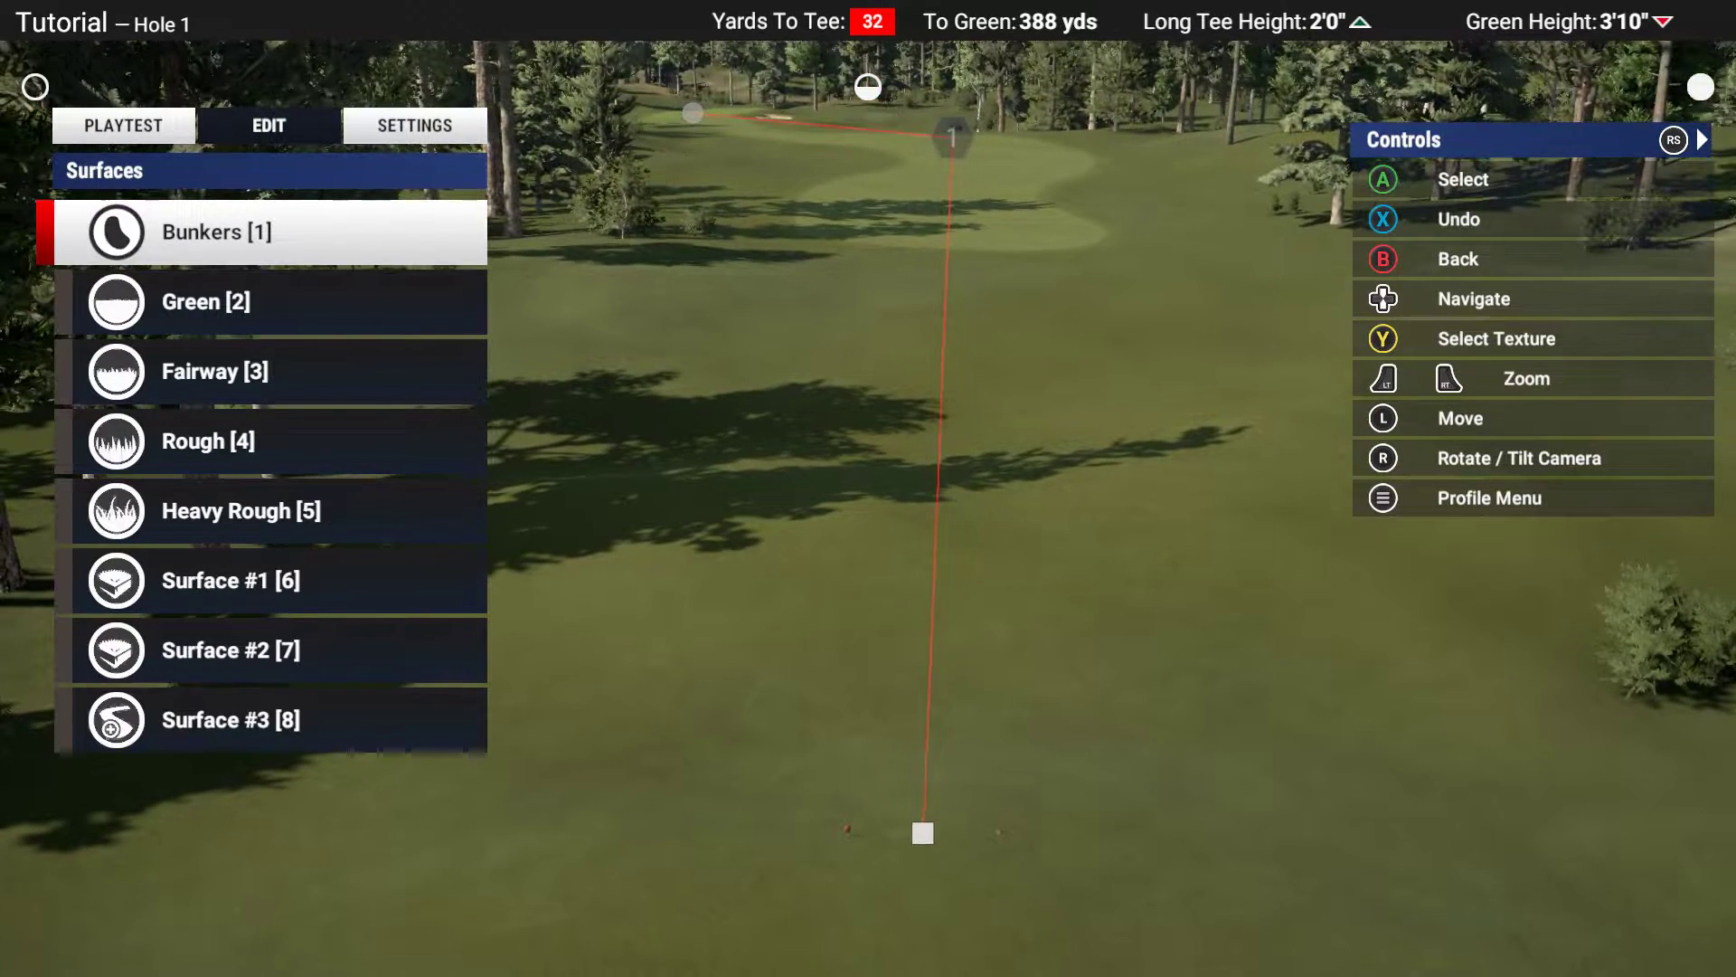
Review the available surface types from Bunkers and Green through Fairway, Rough and Heavy Rough
{"action": "key", "text": "Down"}
{"action": "key", "text": "Down"}
{"action": "key", "text": "Down"}
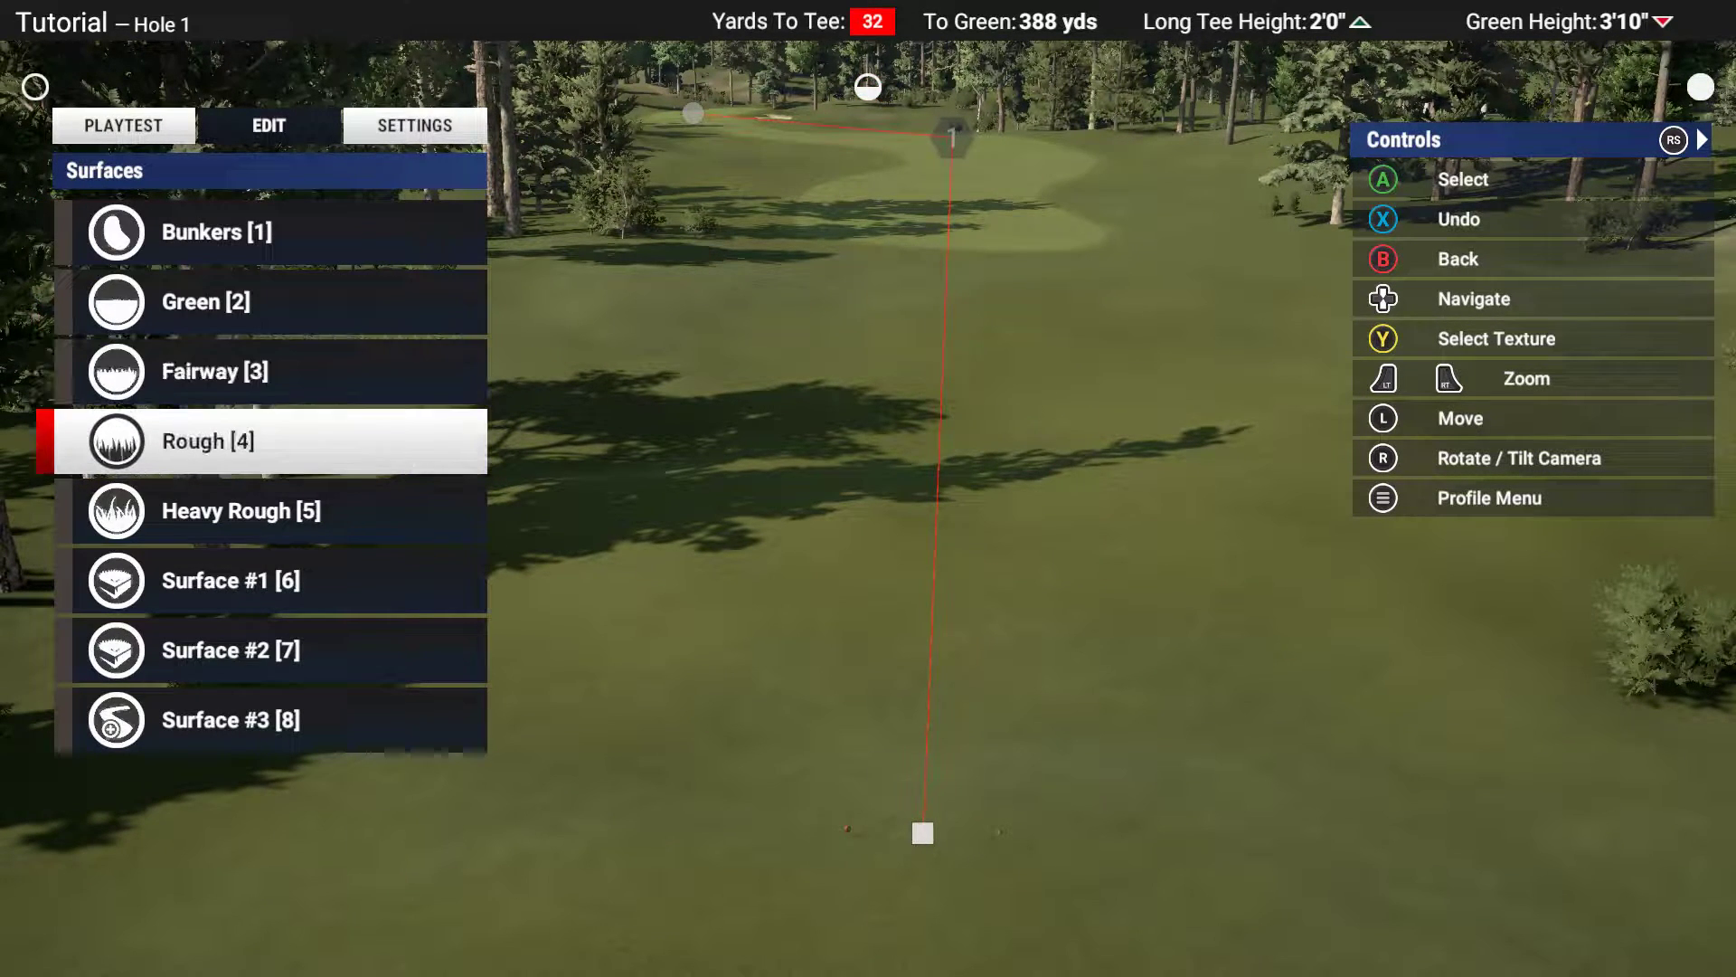
{"action": "key", "text": "Down"}
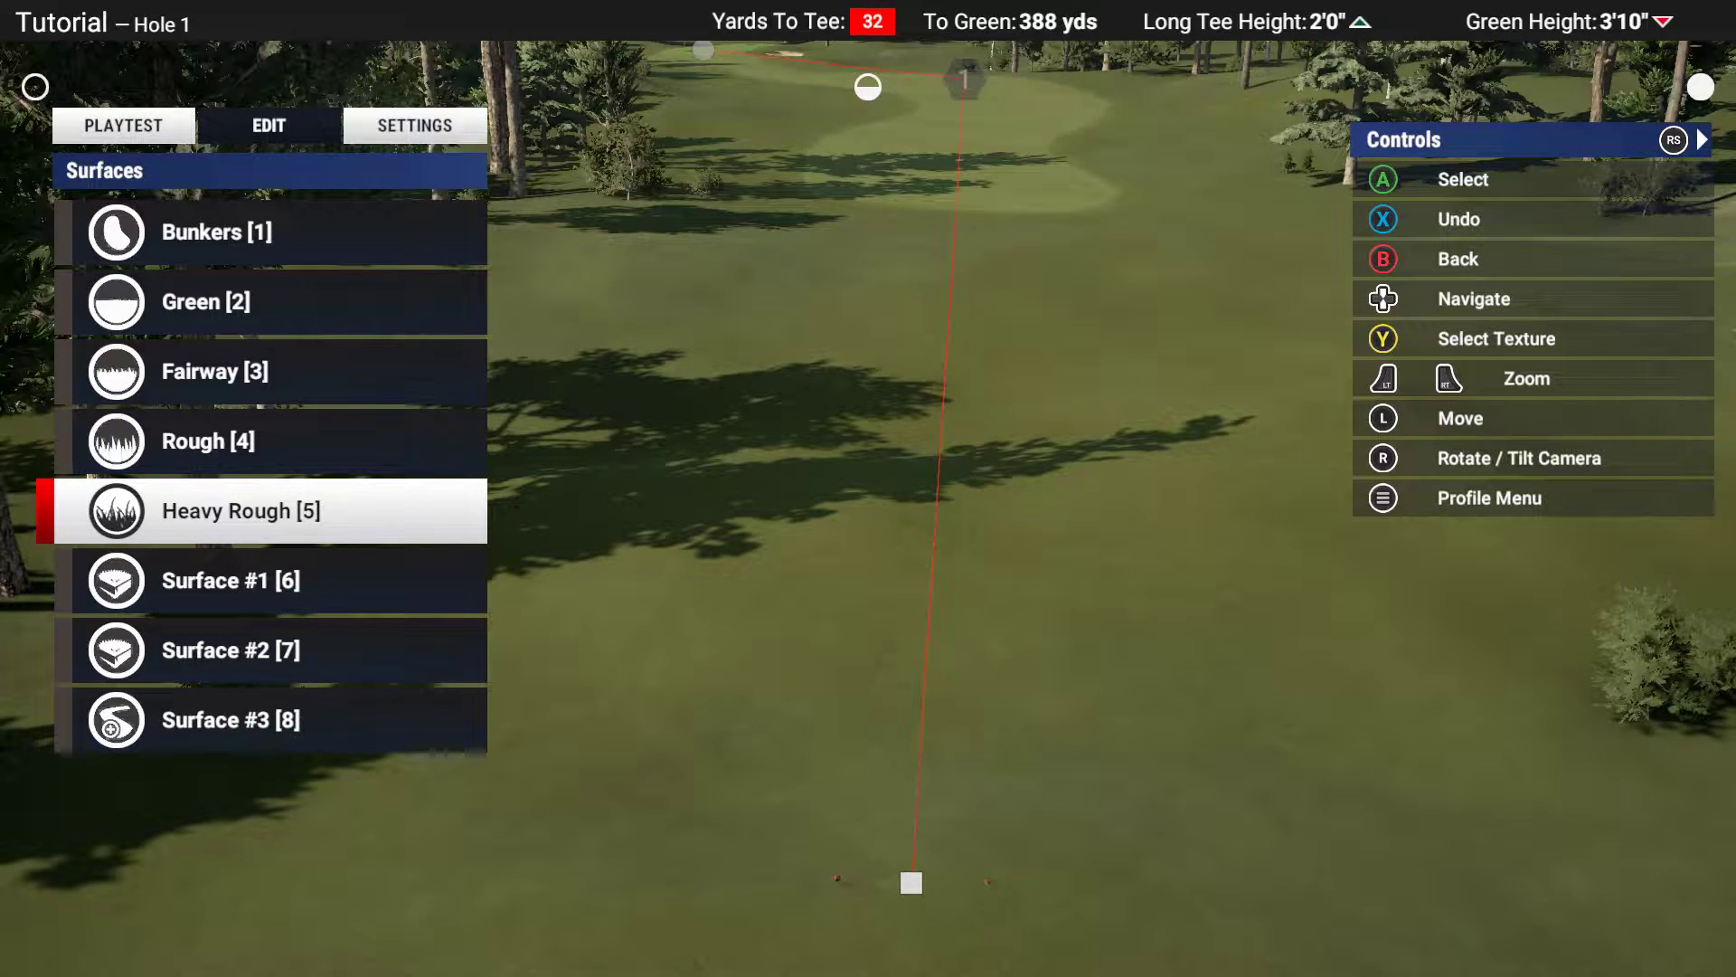
{"action": "key", "text": "Up"}
{"action": "key", "text": "Up"}
{"action": "key", "text": "Up"}
{"action": "key", "text": "Up"}
{"action": "key", "text": "Down"}
{"action": "key", "text": "Down"}
{"action": "key", "text": "Down"}
{"action": "key", "text": "Down"}
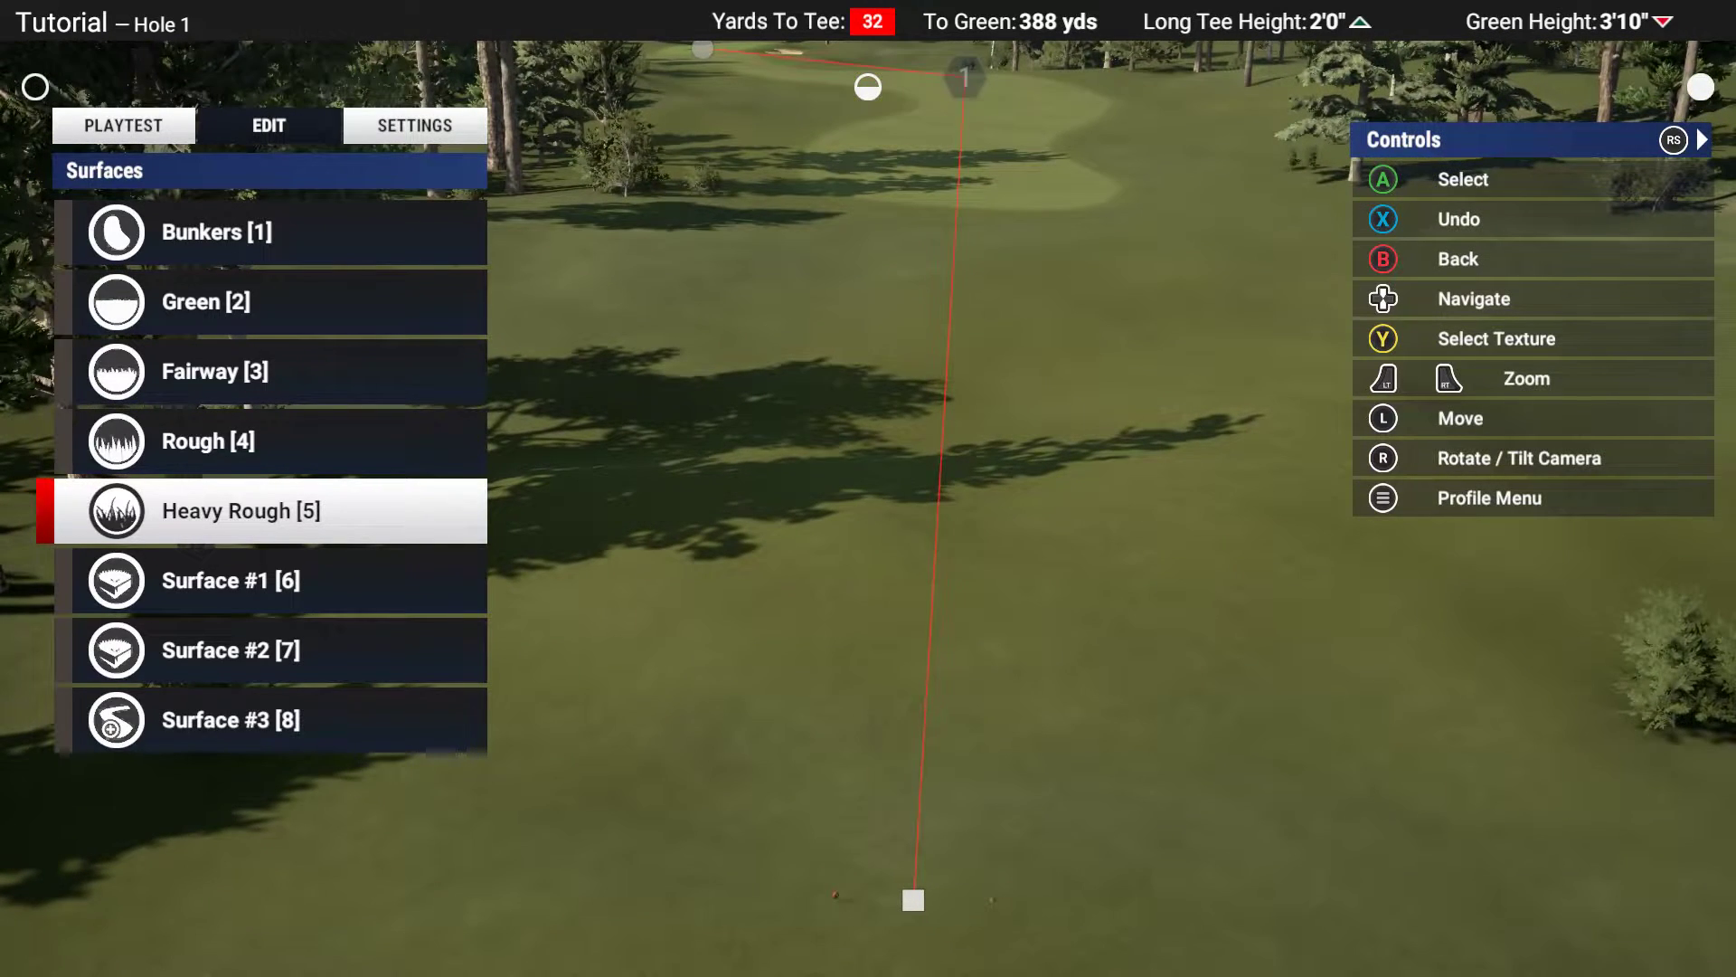
{"action": "key", "text": "Up"}
{"action": "key", "text": "Up"}
{"action": "key", "text": "Up"}
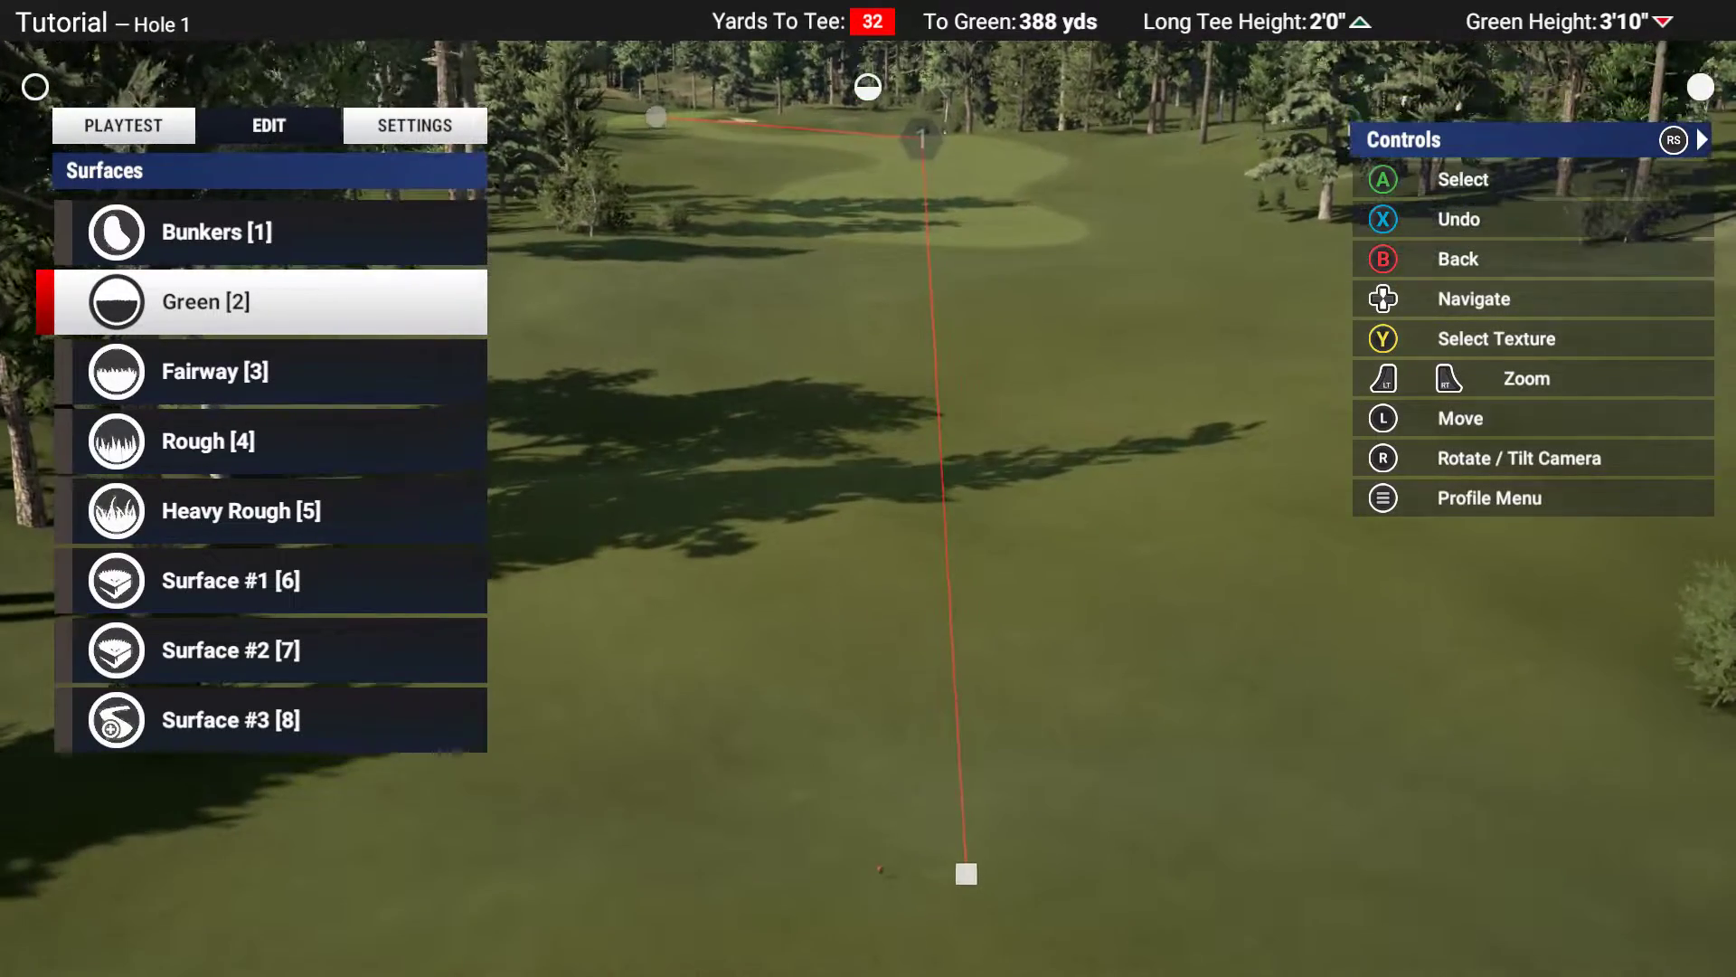
Place a circular green with the brush about 16 yards behind the Hole 1 tee marker
{"action": "key", "text": "Return"}
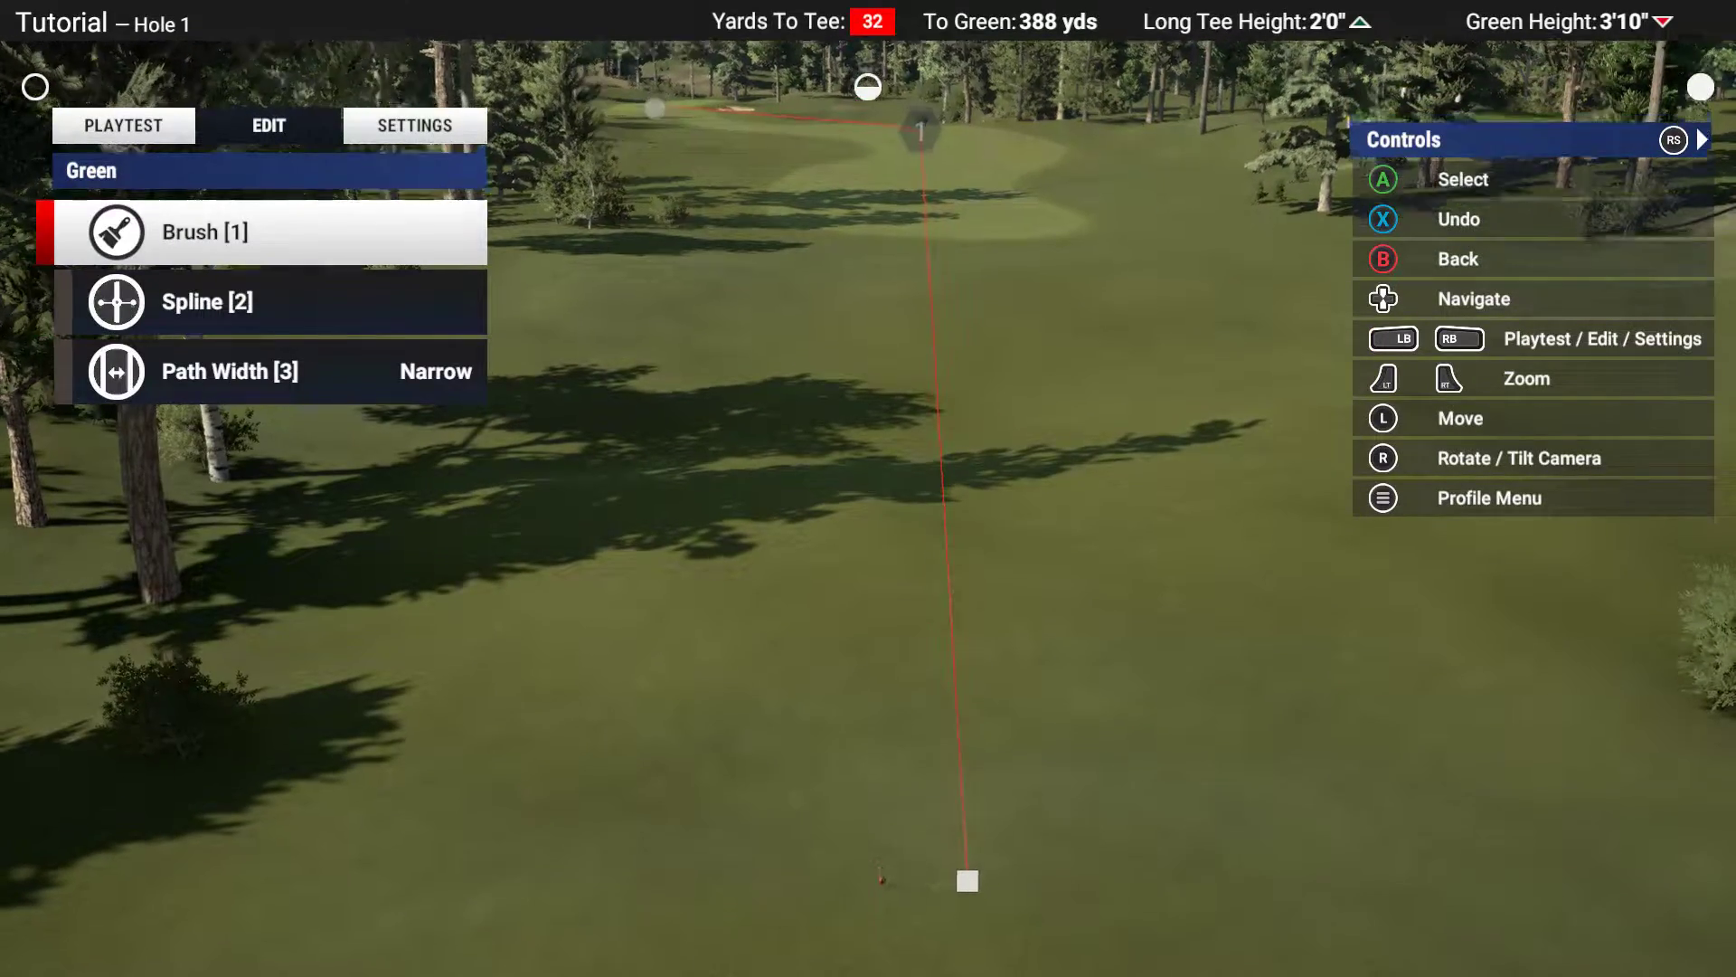
{"action": "key", "text": "Down"}
{"action": "key", "text": "Up"}
{"action": "key", "text": "Down"}
{"action": "key", "text": "Up"}
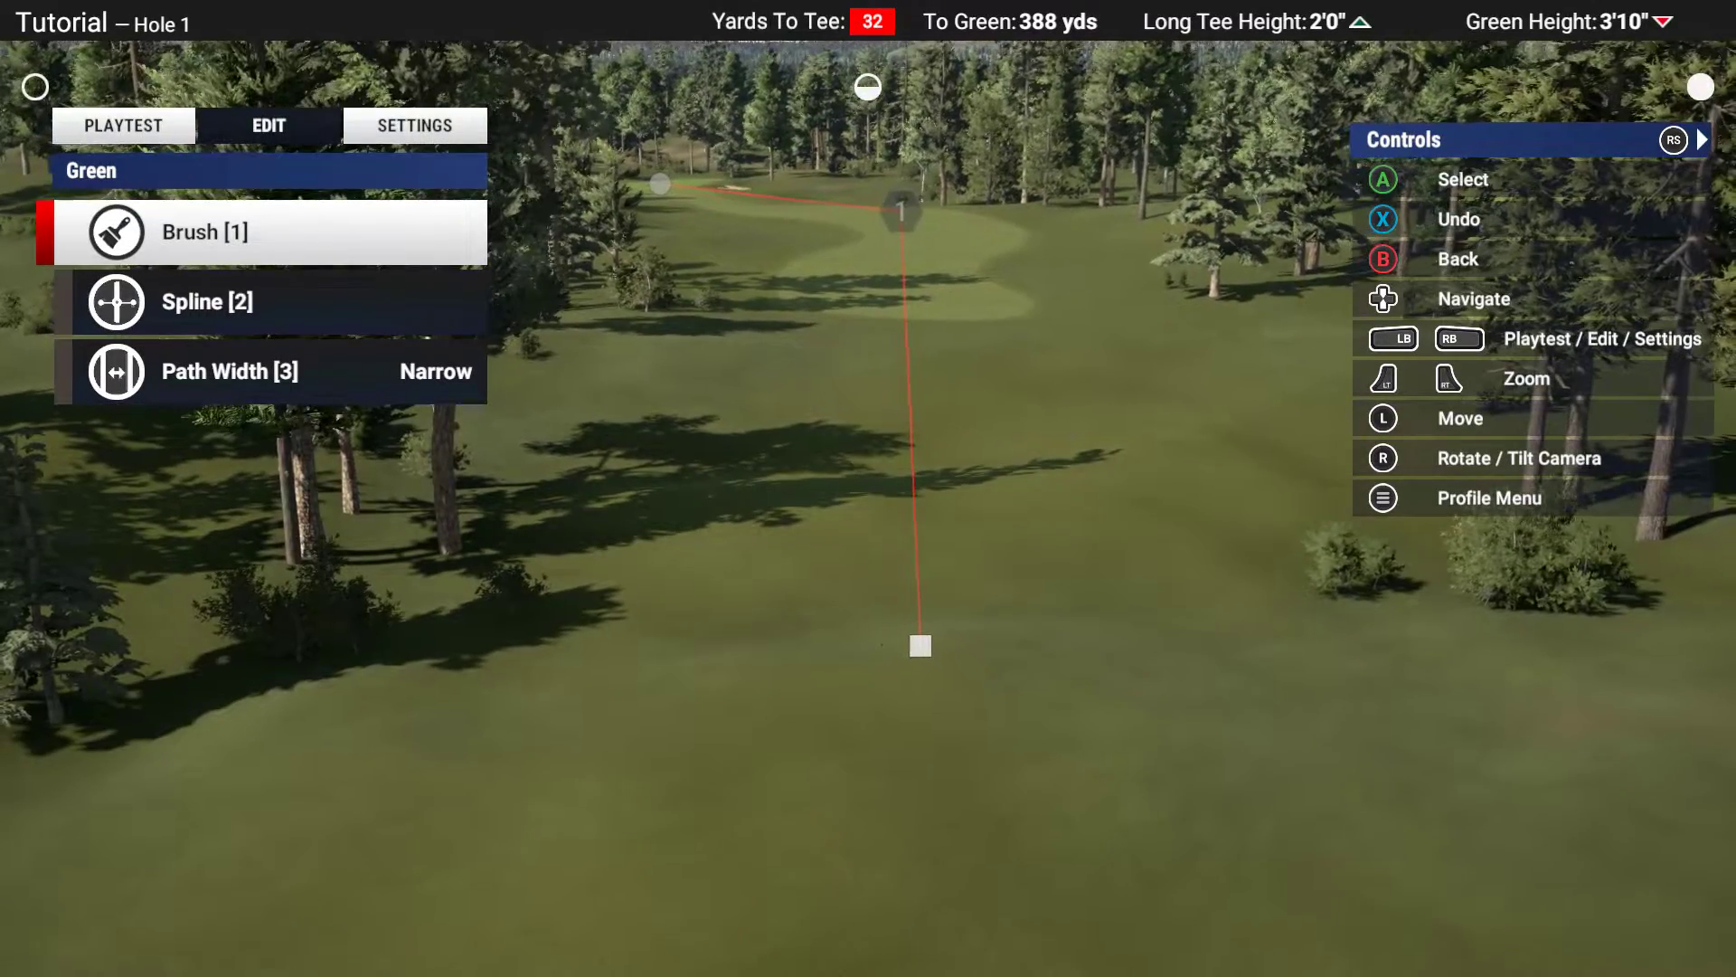
{"action": "key", "text": "Down"}
{"action": "key", "text": "Return"}
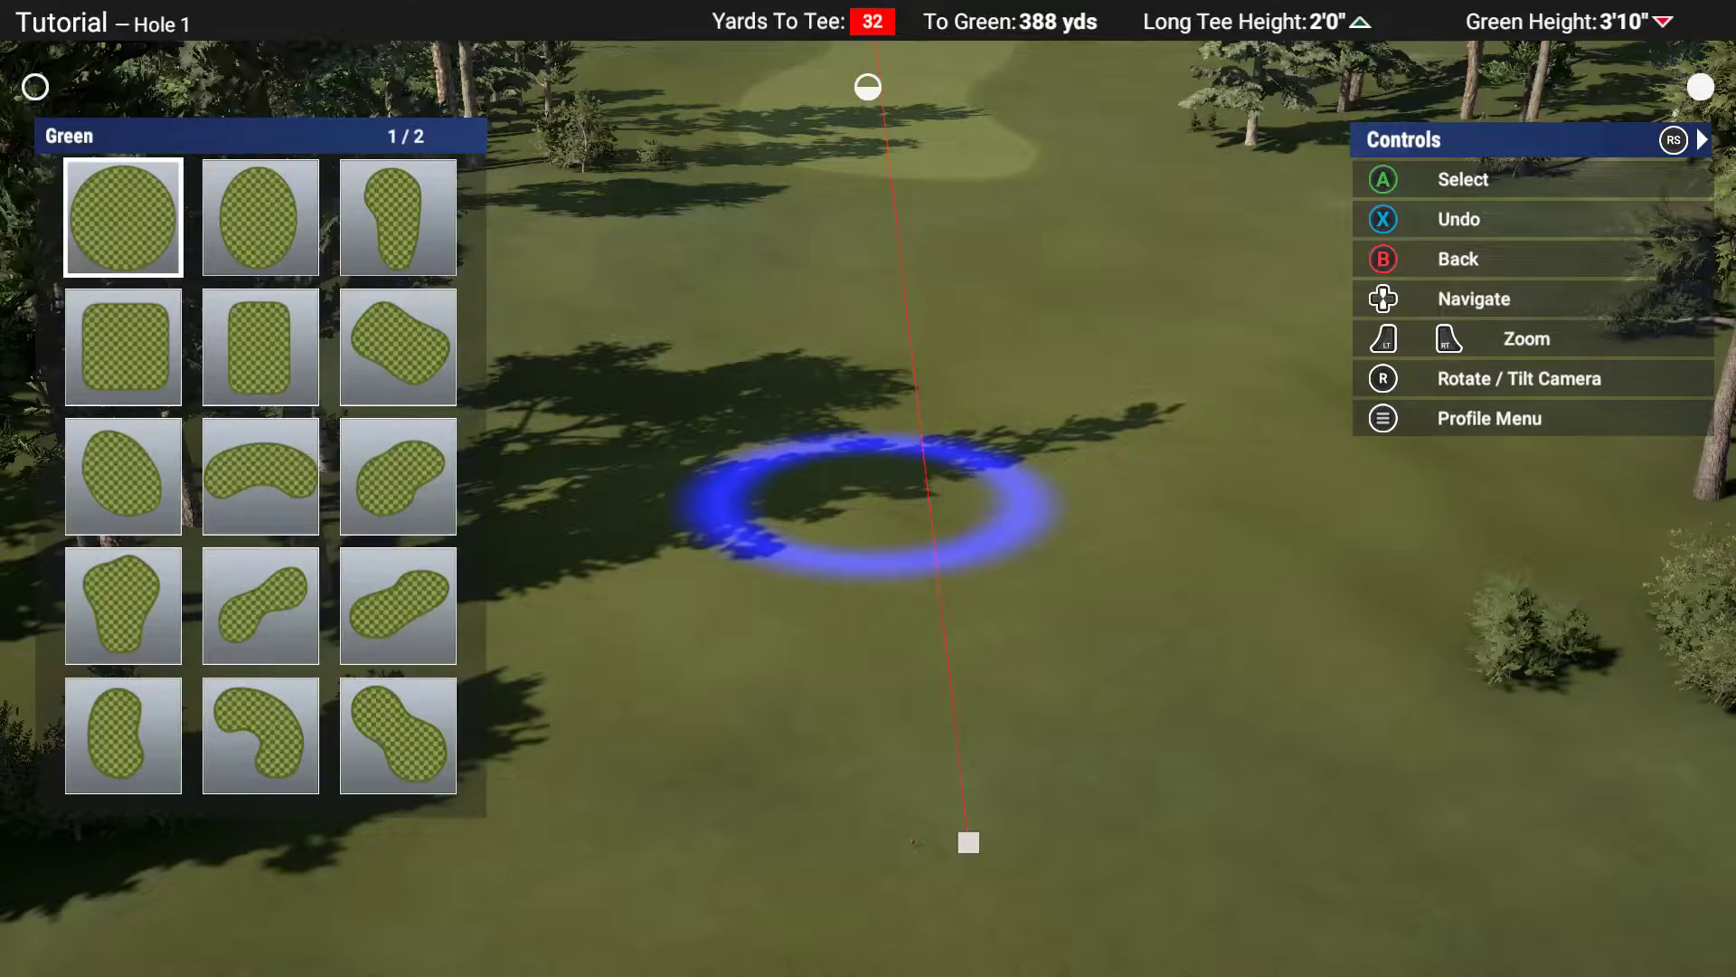
{"action": "key", "text": "Return"}
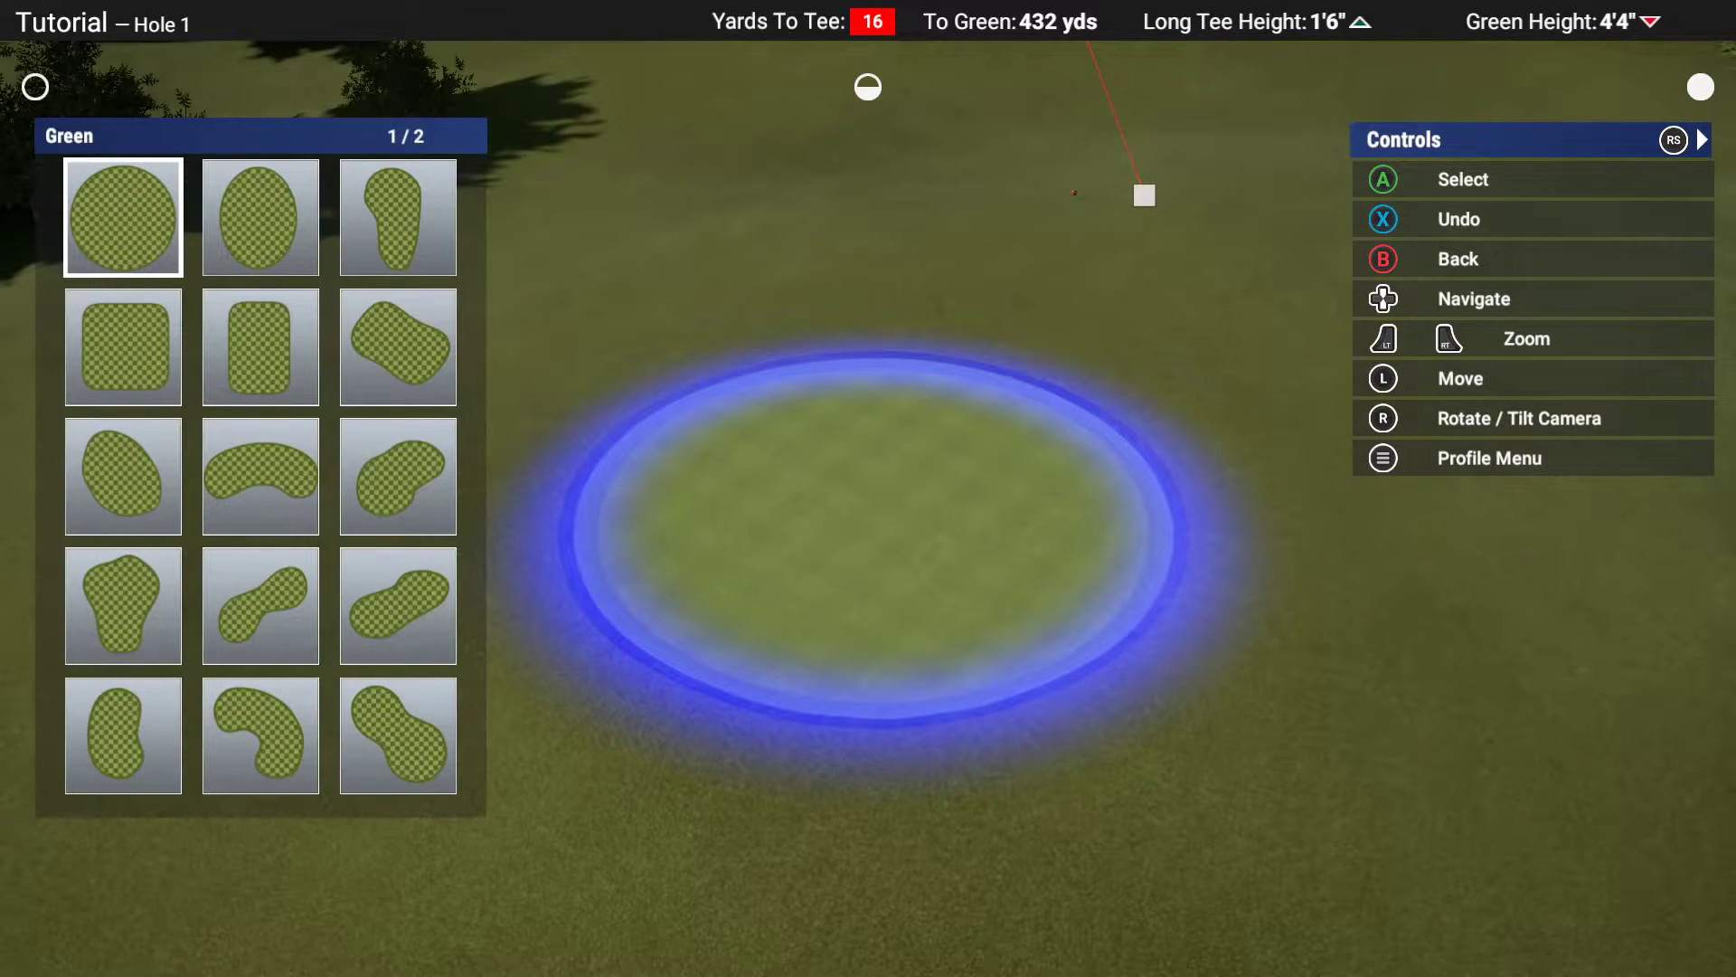
{"action": "key", "text": "Escape"}
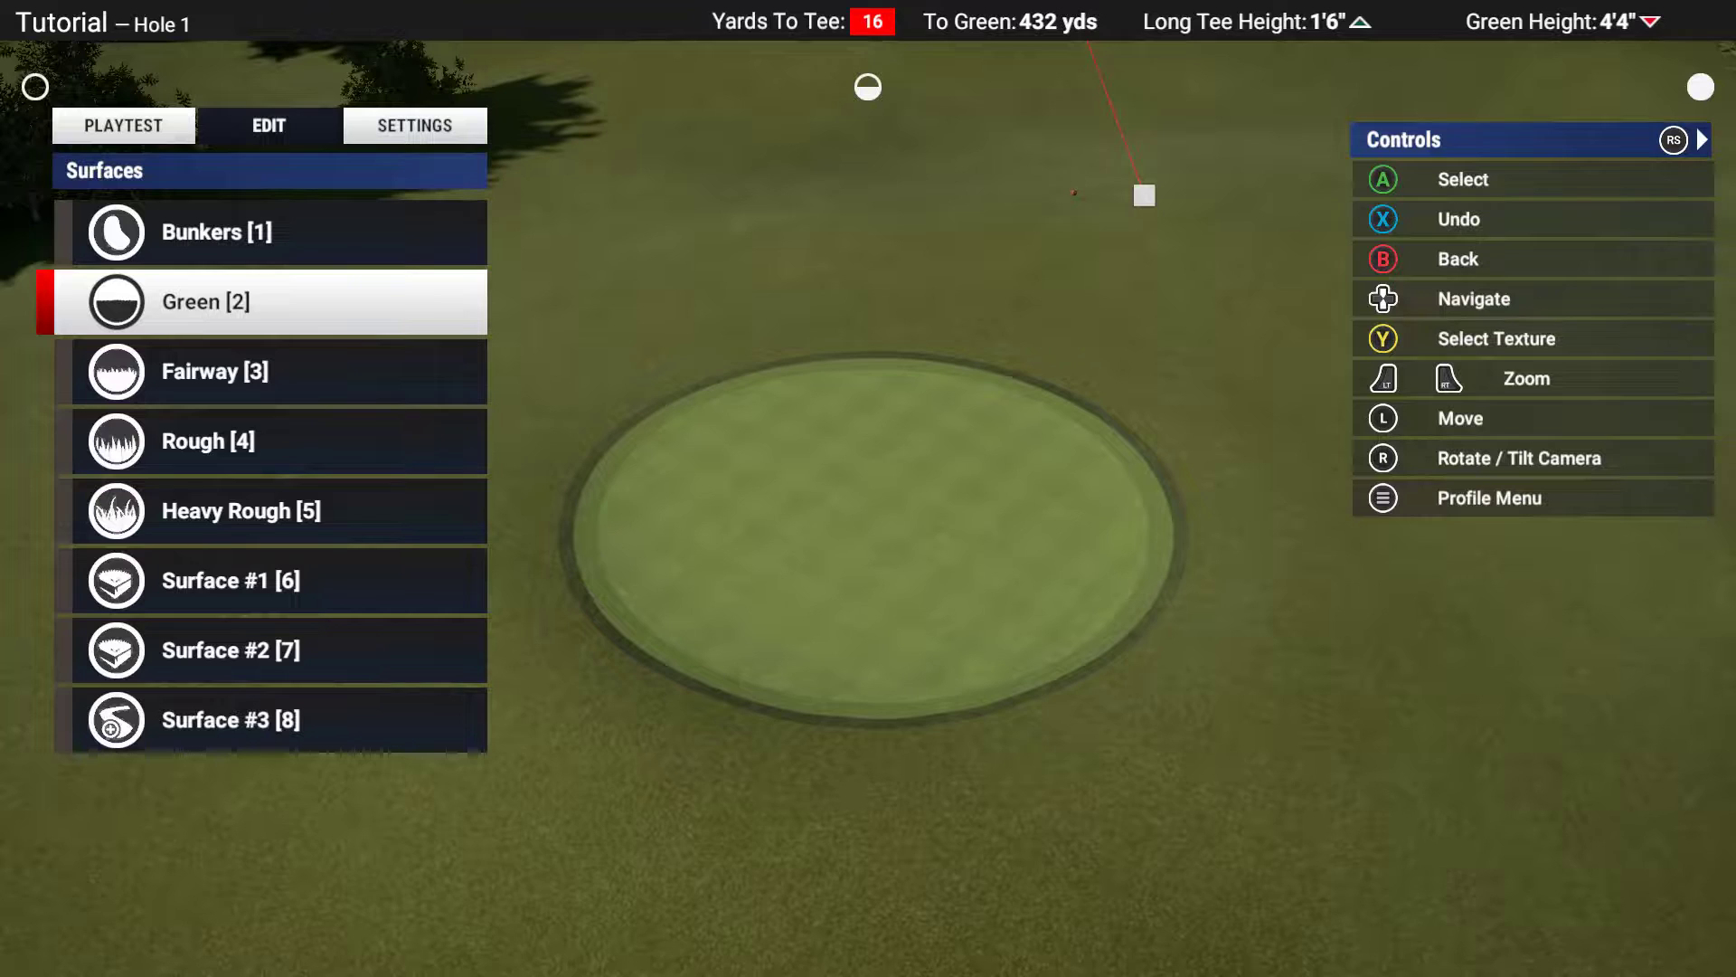
Surround the green behind the tee with a larger circular patch of rough centred on it
{"action": "key", "text": "Down"}
{"action": "key", "text": "Down"}
{"action": "key", "text": "Return"}
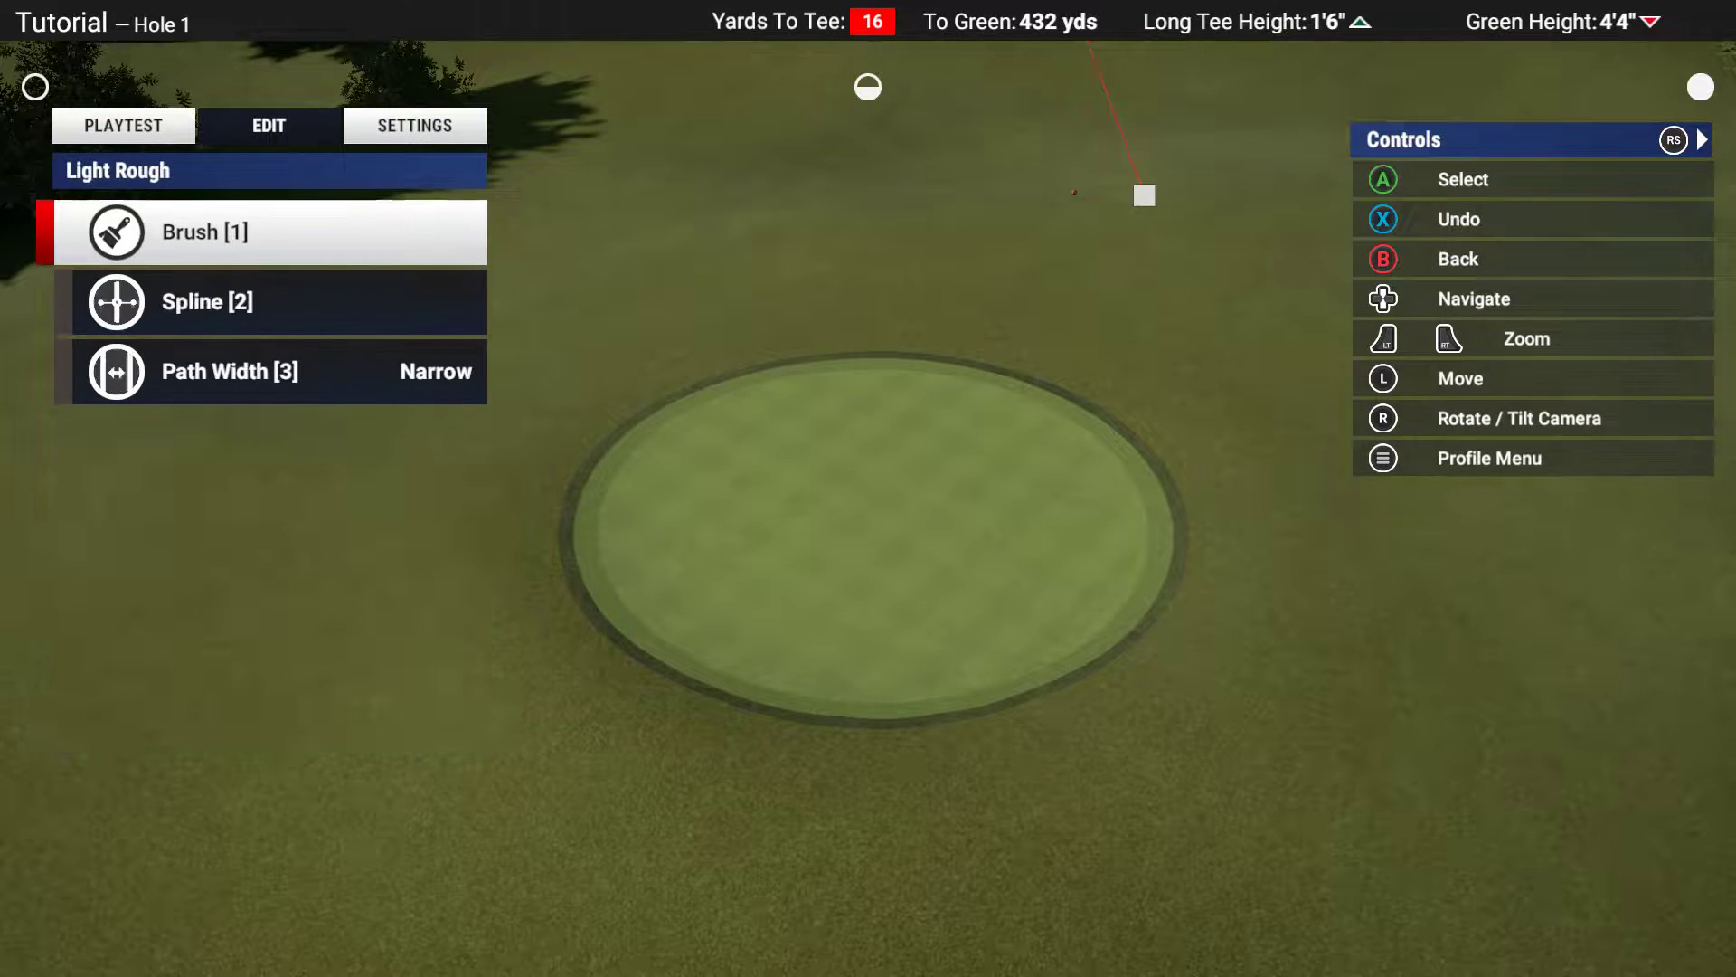
{"action": "key", "text": "Return"}
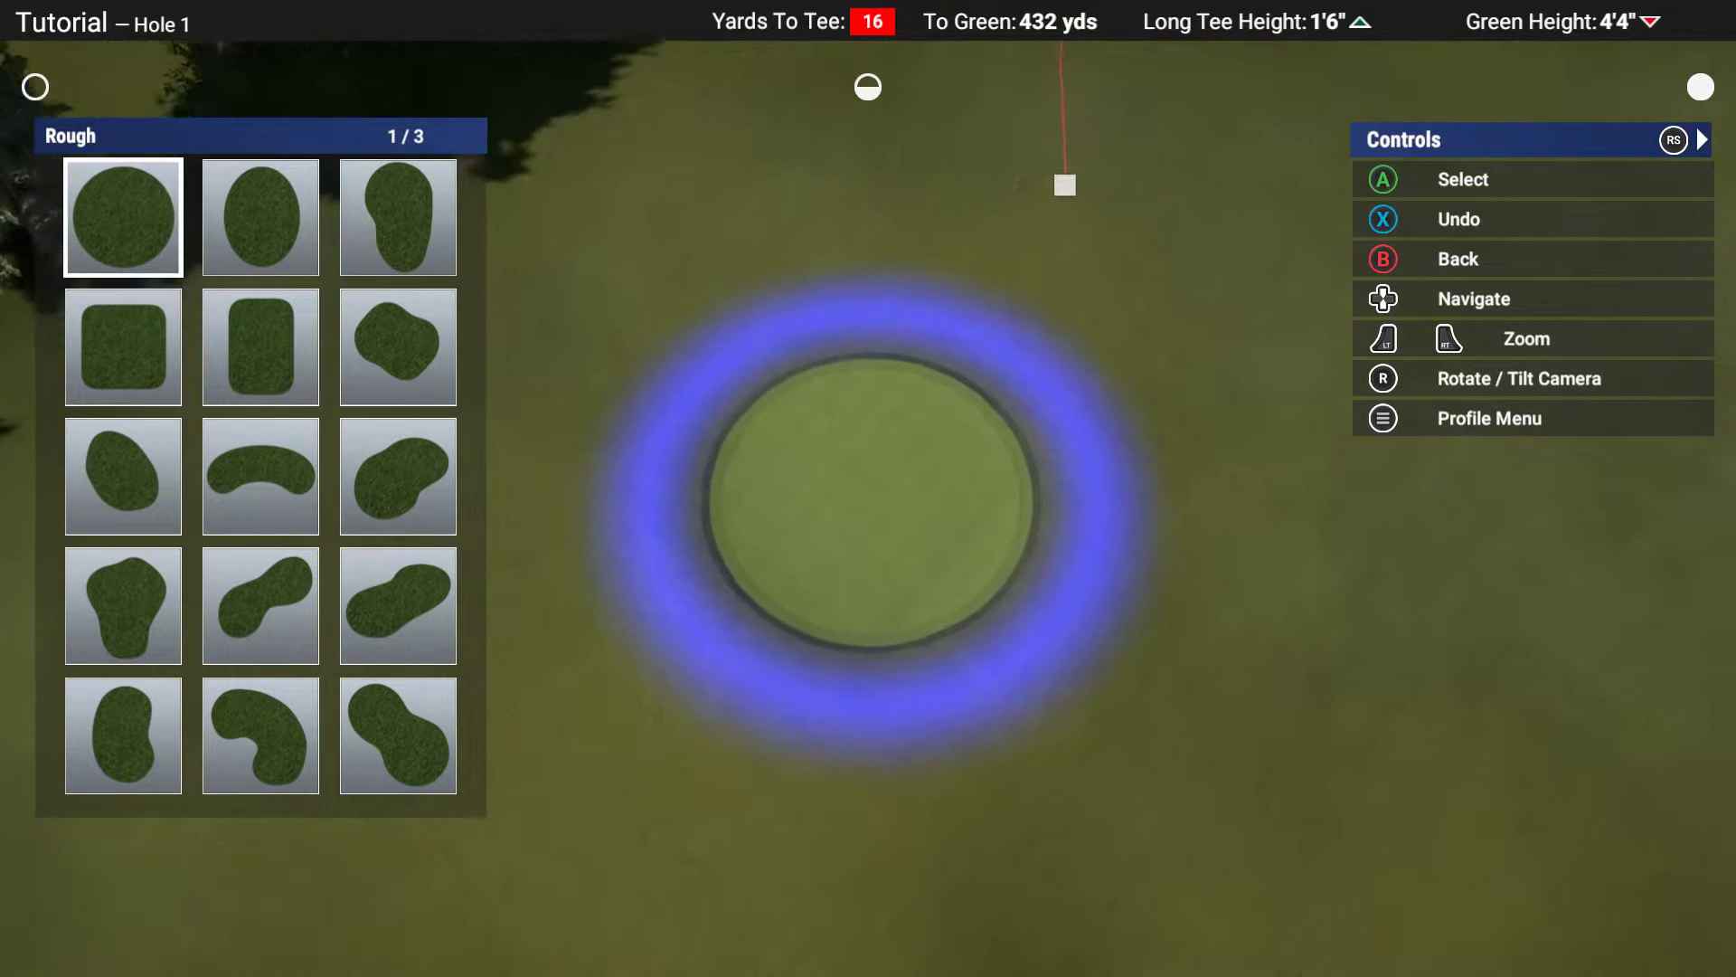
{"action": "key", "text": "Down"}
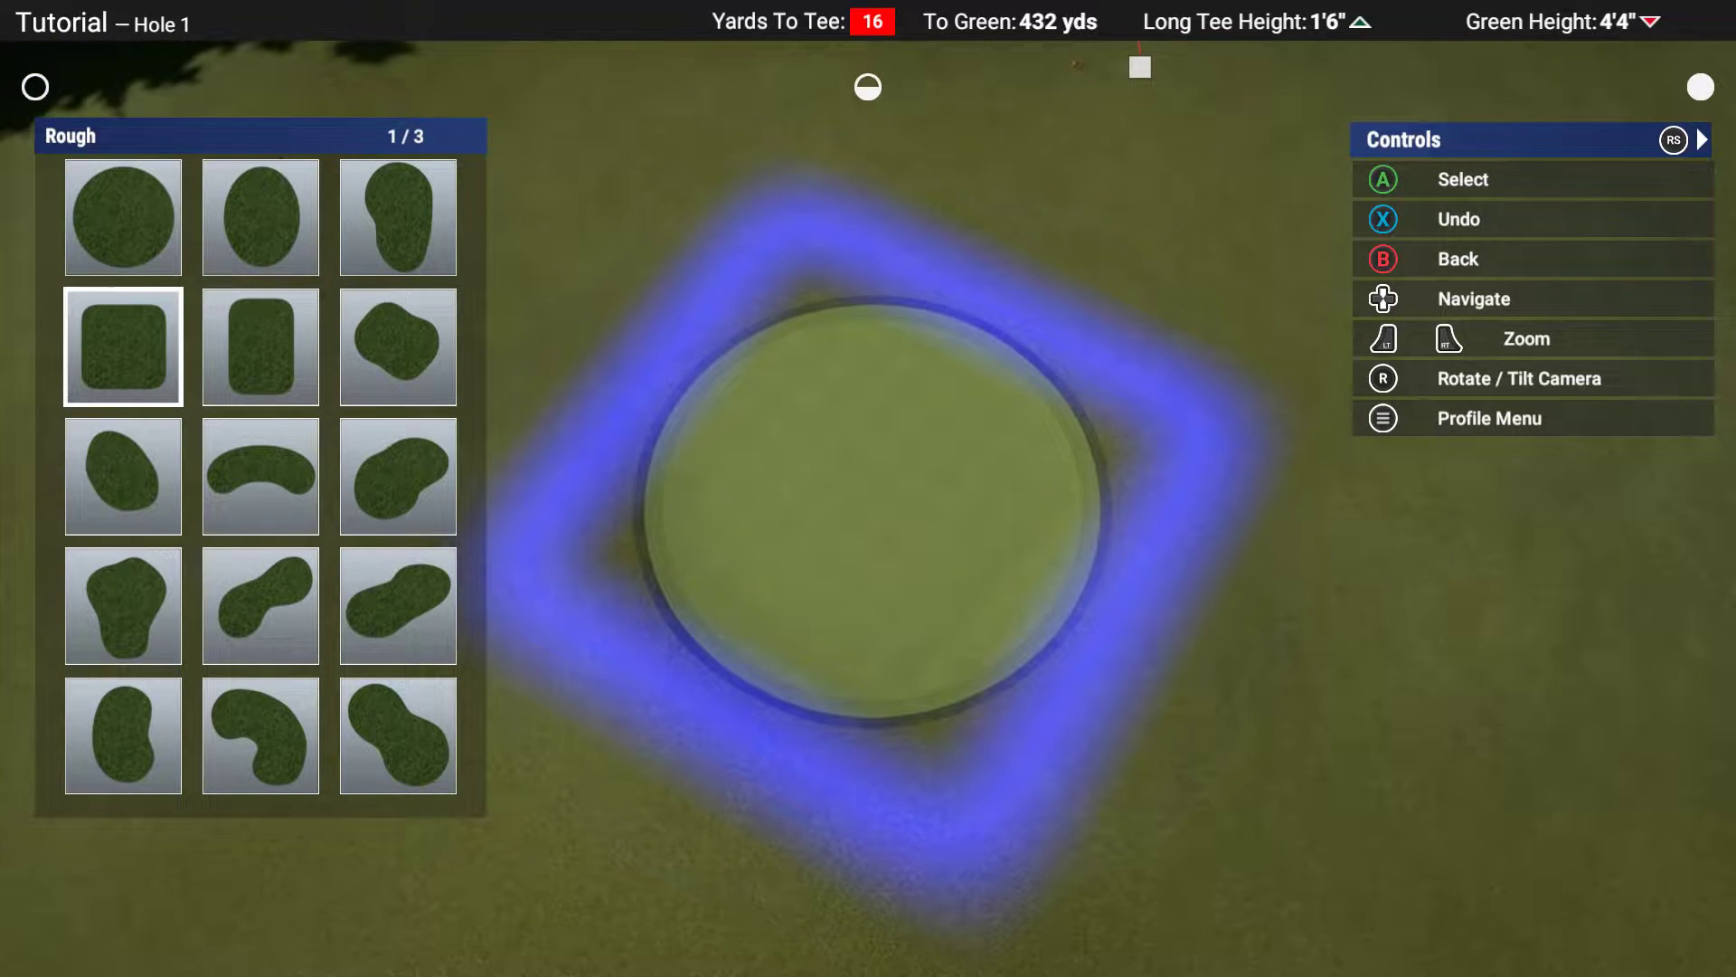
{"action": "key", "text": "Up"}
{"action": "key", "text": "Return"}
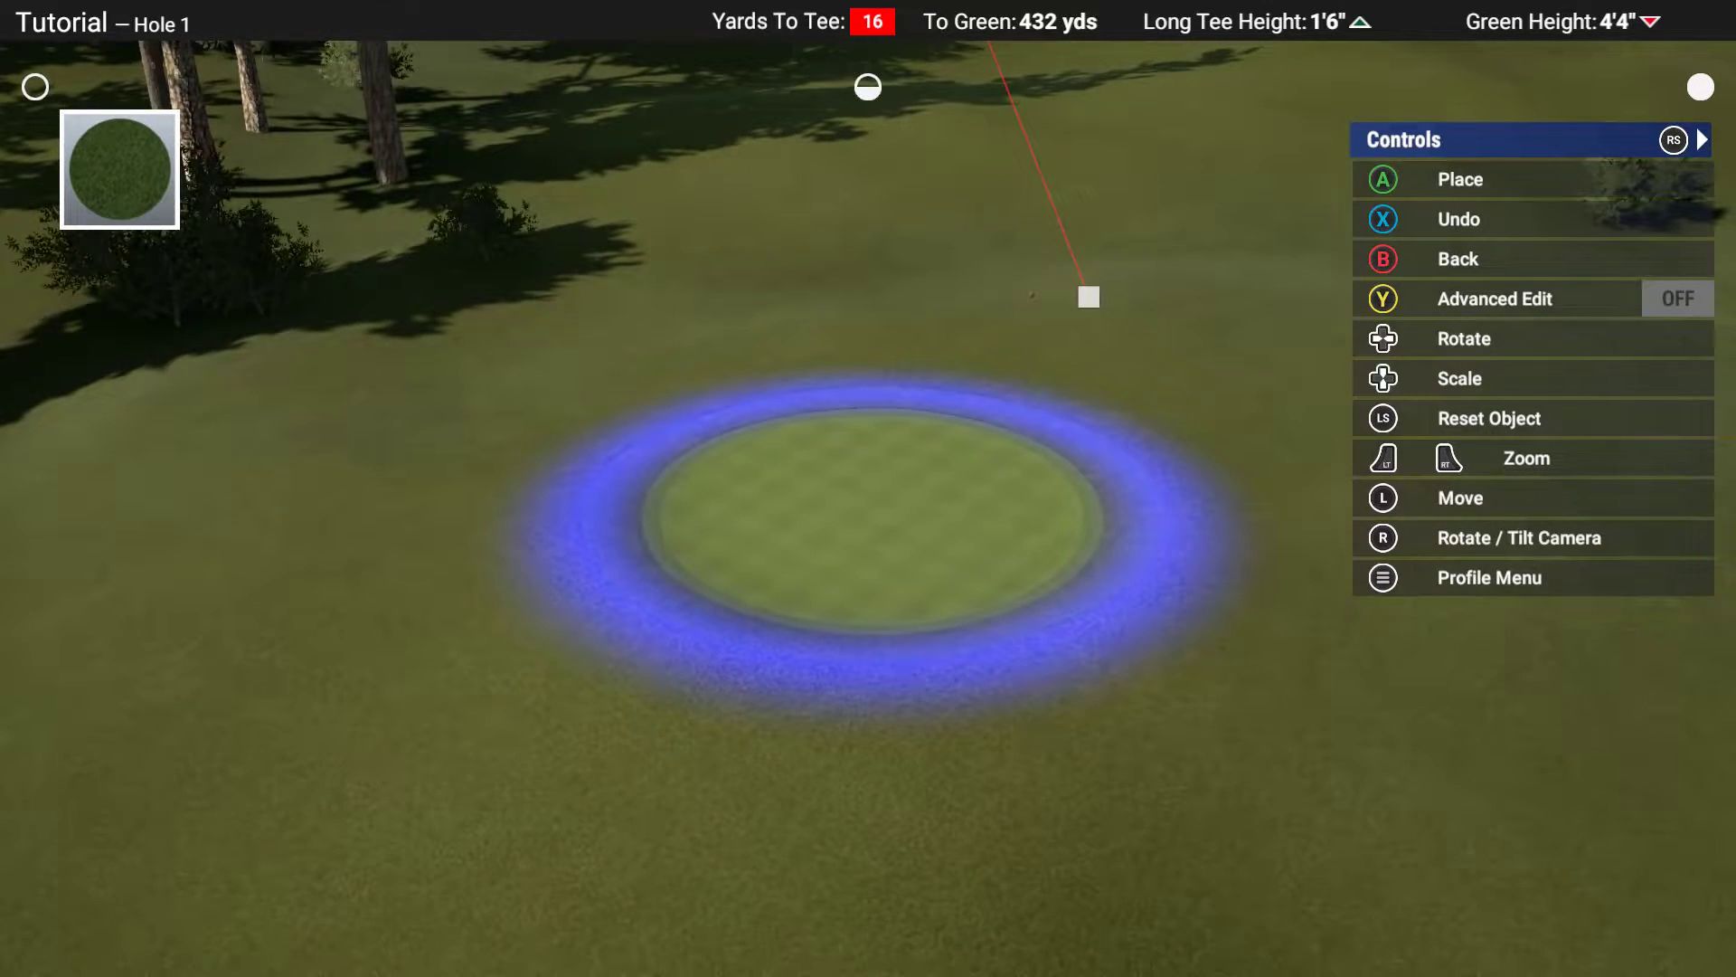
{"action": "key", "text": "Escape"}
{"action": "key", "text": "Escape"}
{"action": "key", "text": "Escape"}
Place a second circular green at the tee marker, centred about 4 yards from it
{"action": "key", "text": "Up"}
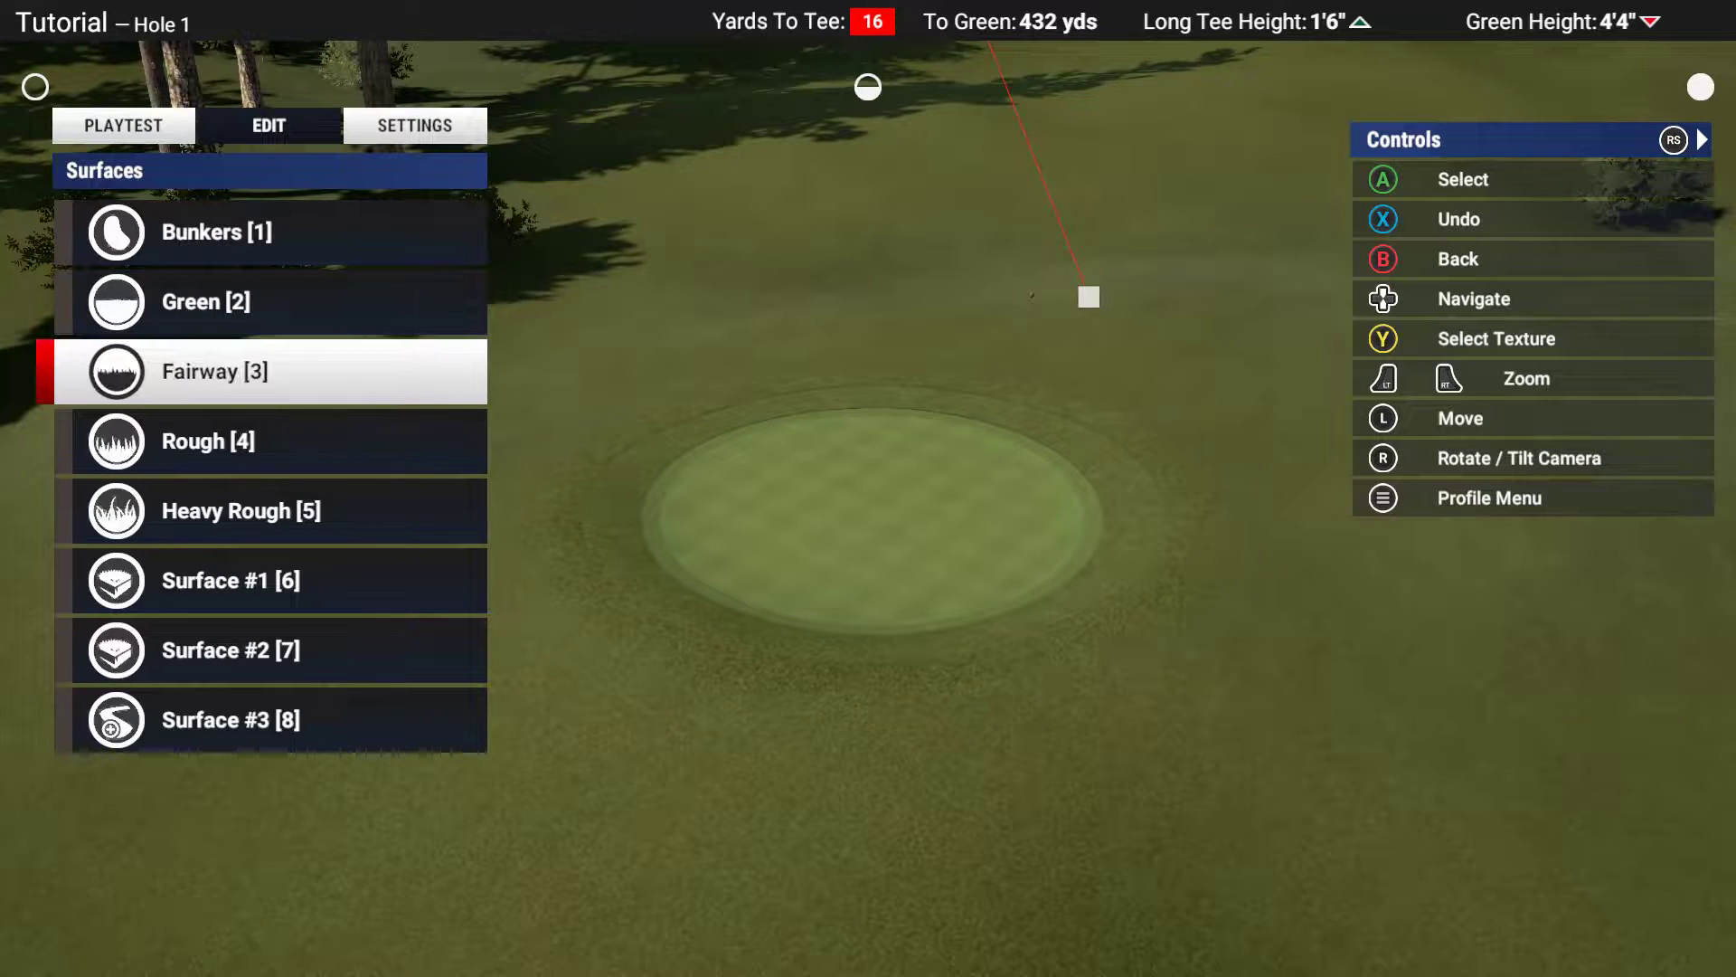
{"action": "key", "text": "Up"}
{"action": "key", "text": "Return"}
{"action": "key", "text": "Return"}
{"action": "key", "text": "Return"}
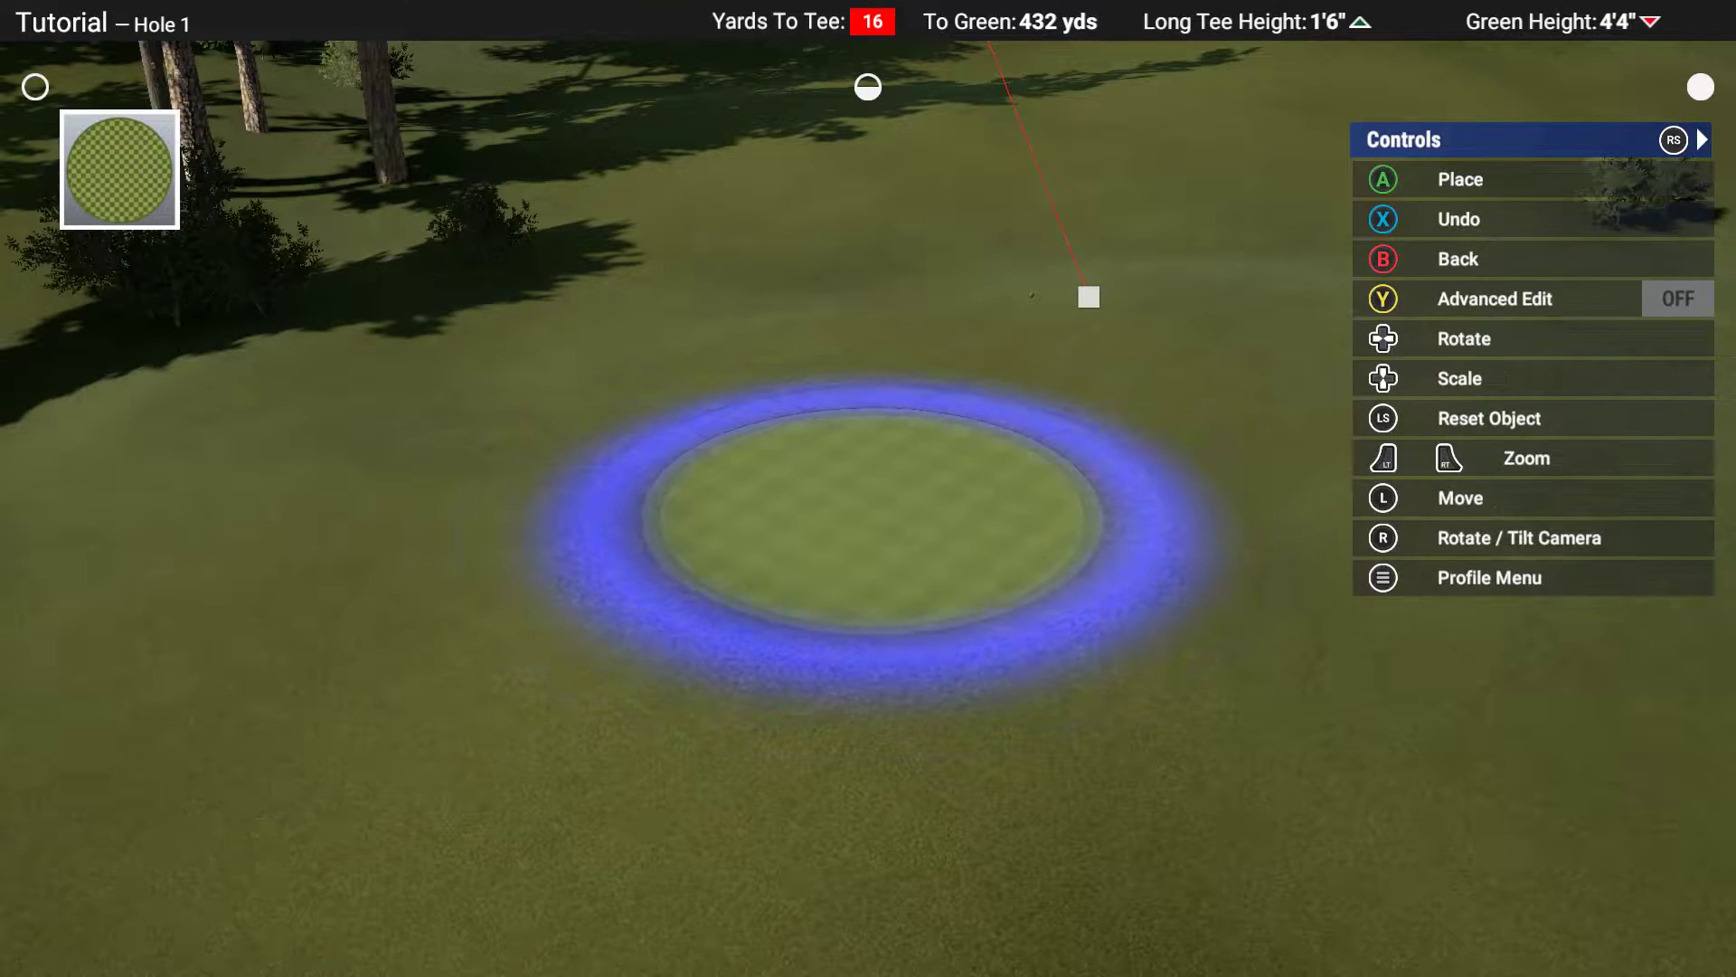
{"action": "key", "text": "w"}
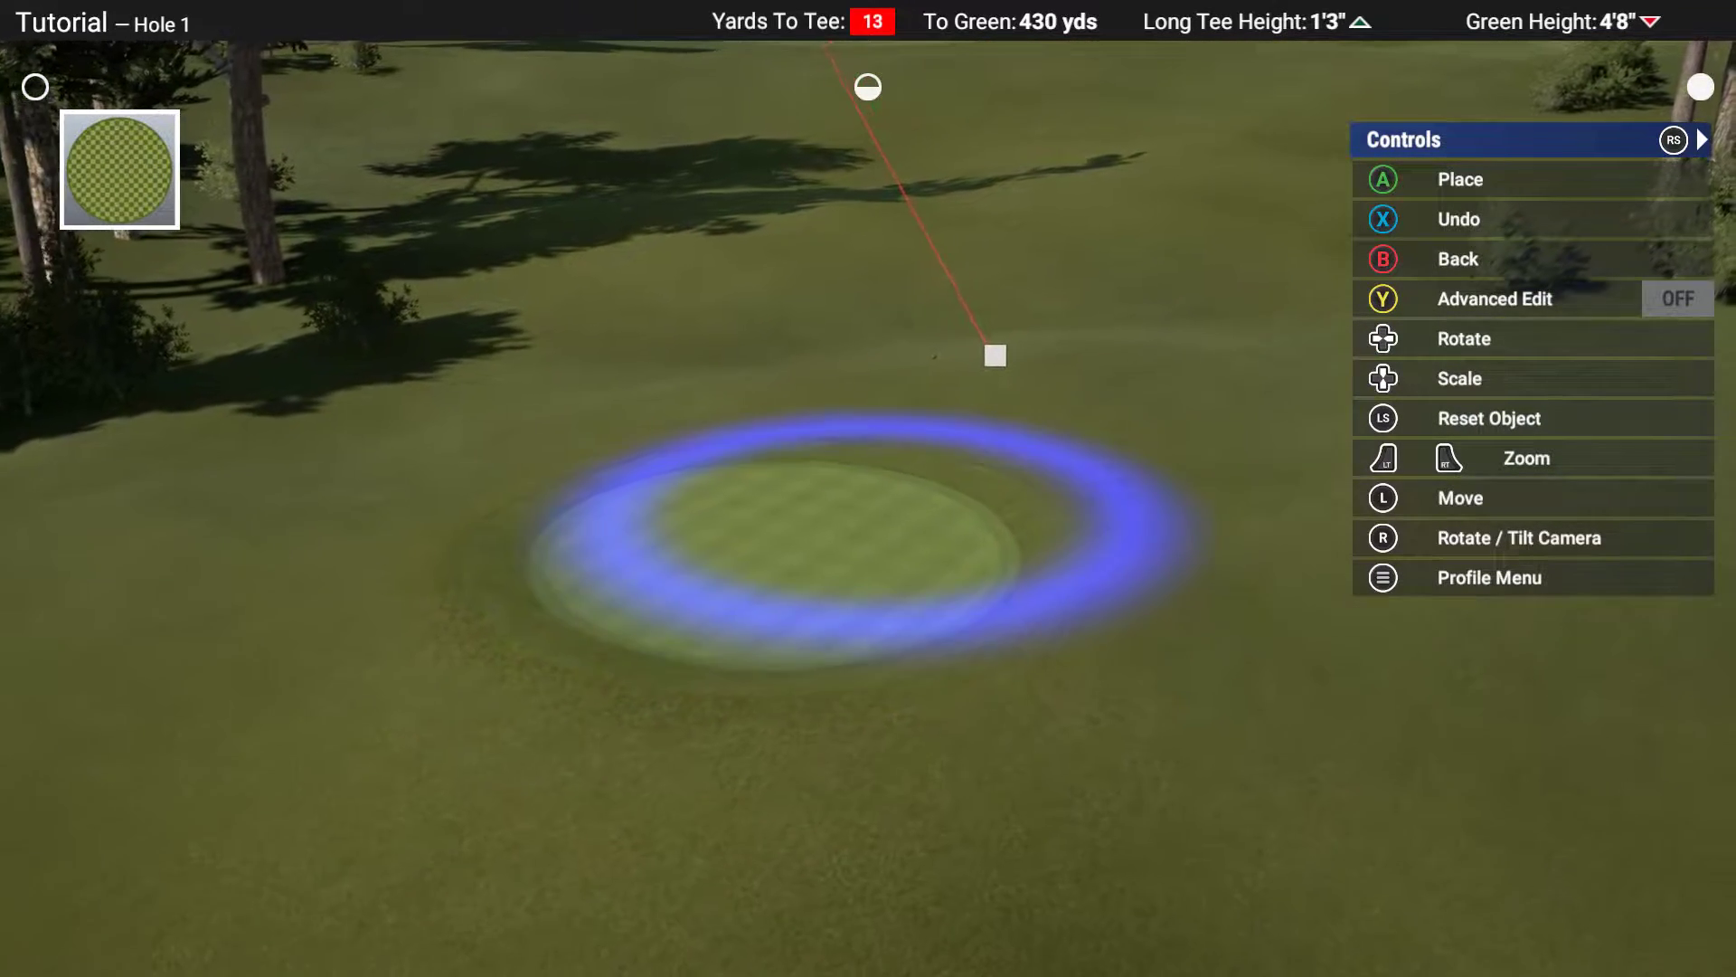
{"action": "key", "text": "w"}
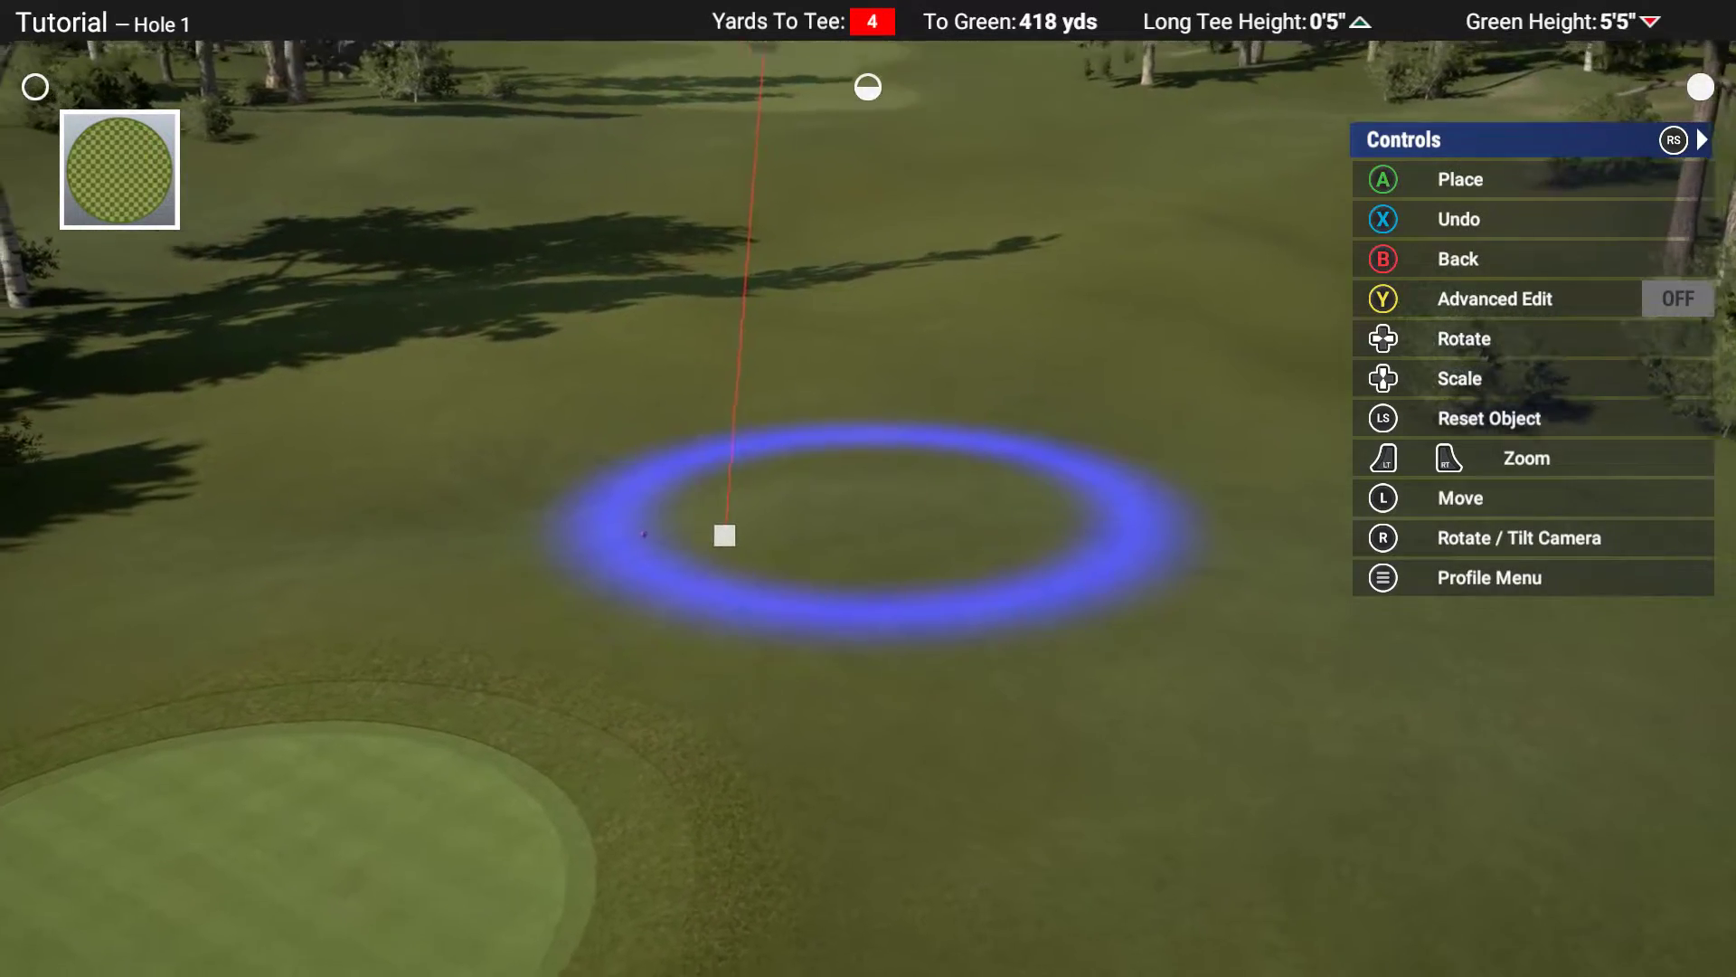
{"action": "key", "text": "w"}
{"action": "key", "text": "a"}
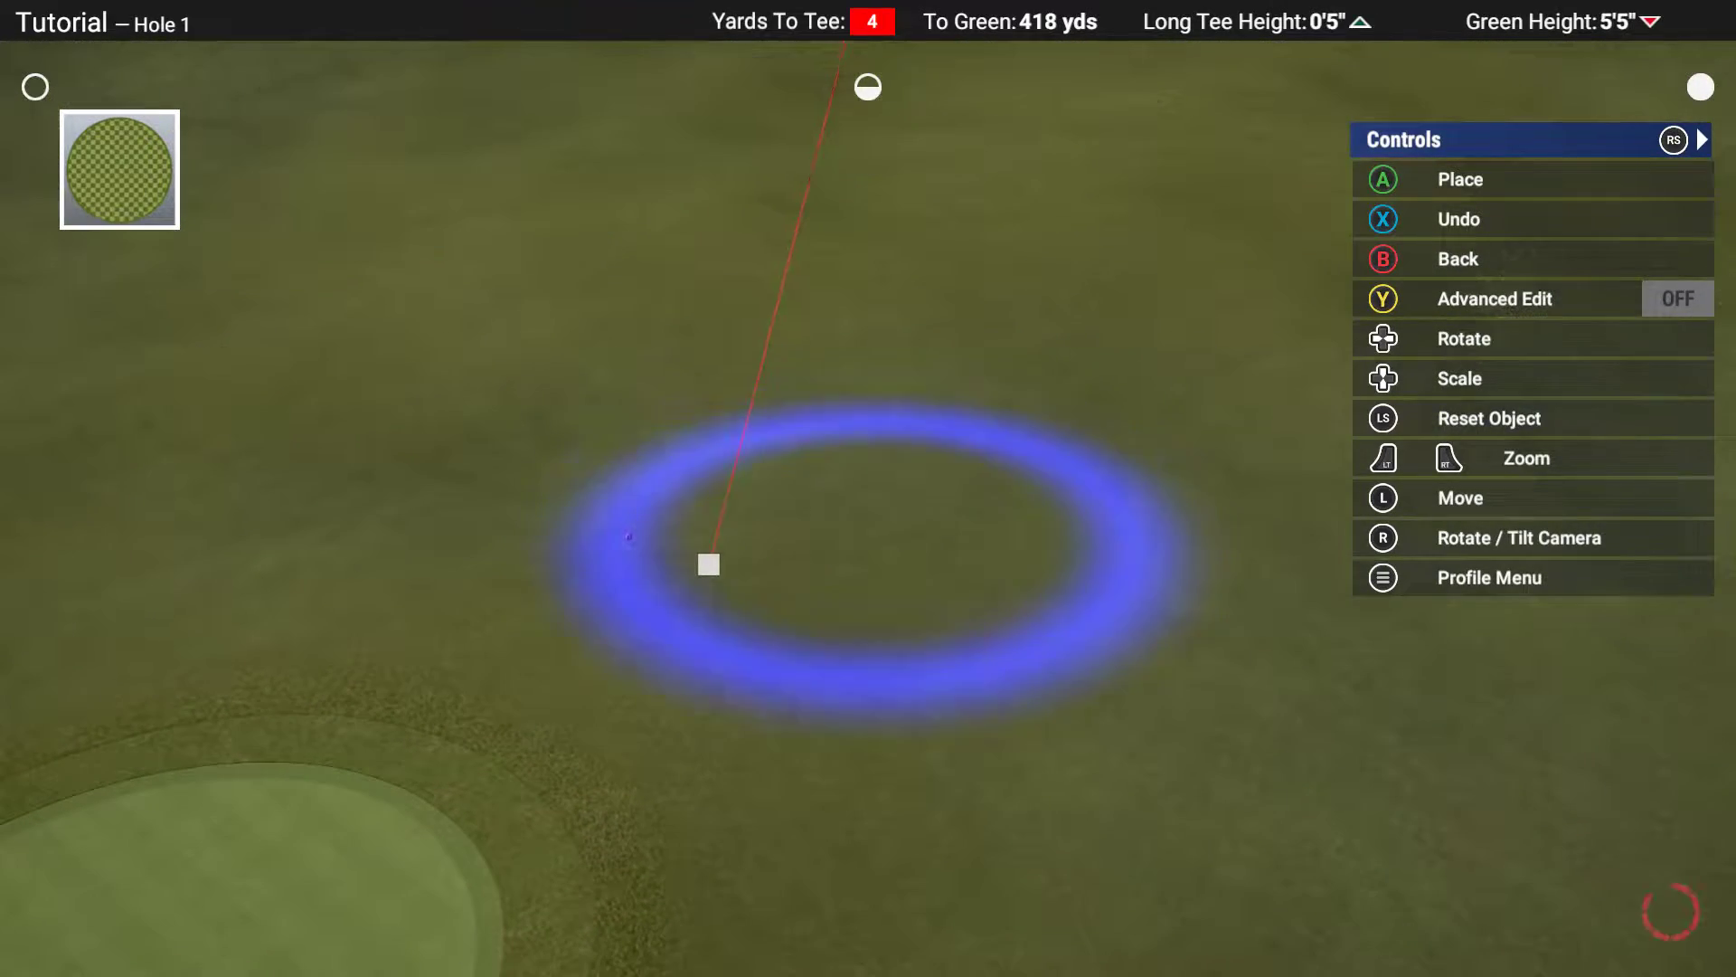
{"action": "key", "text": "x"}
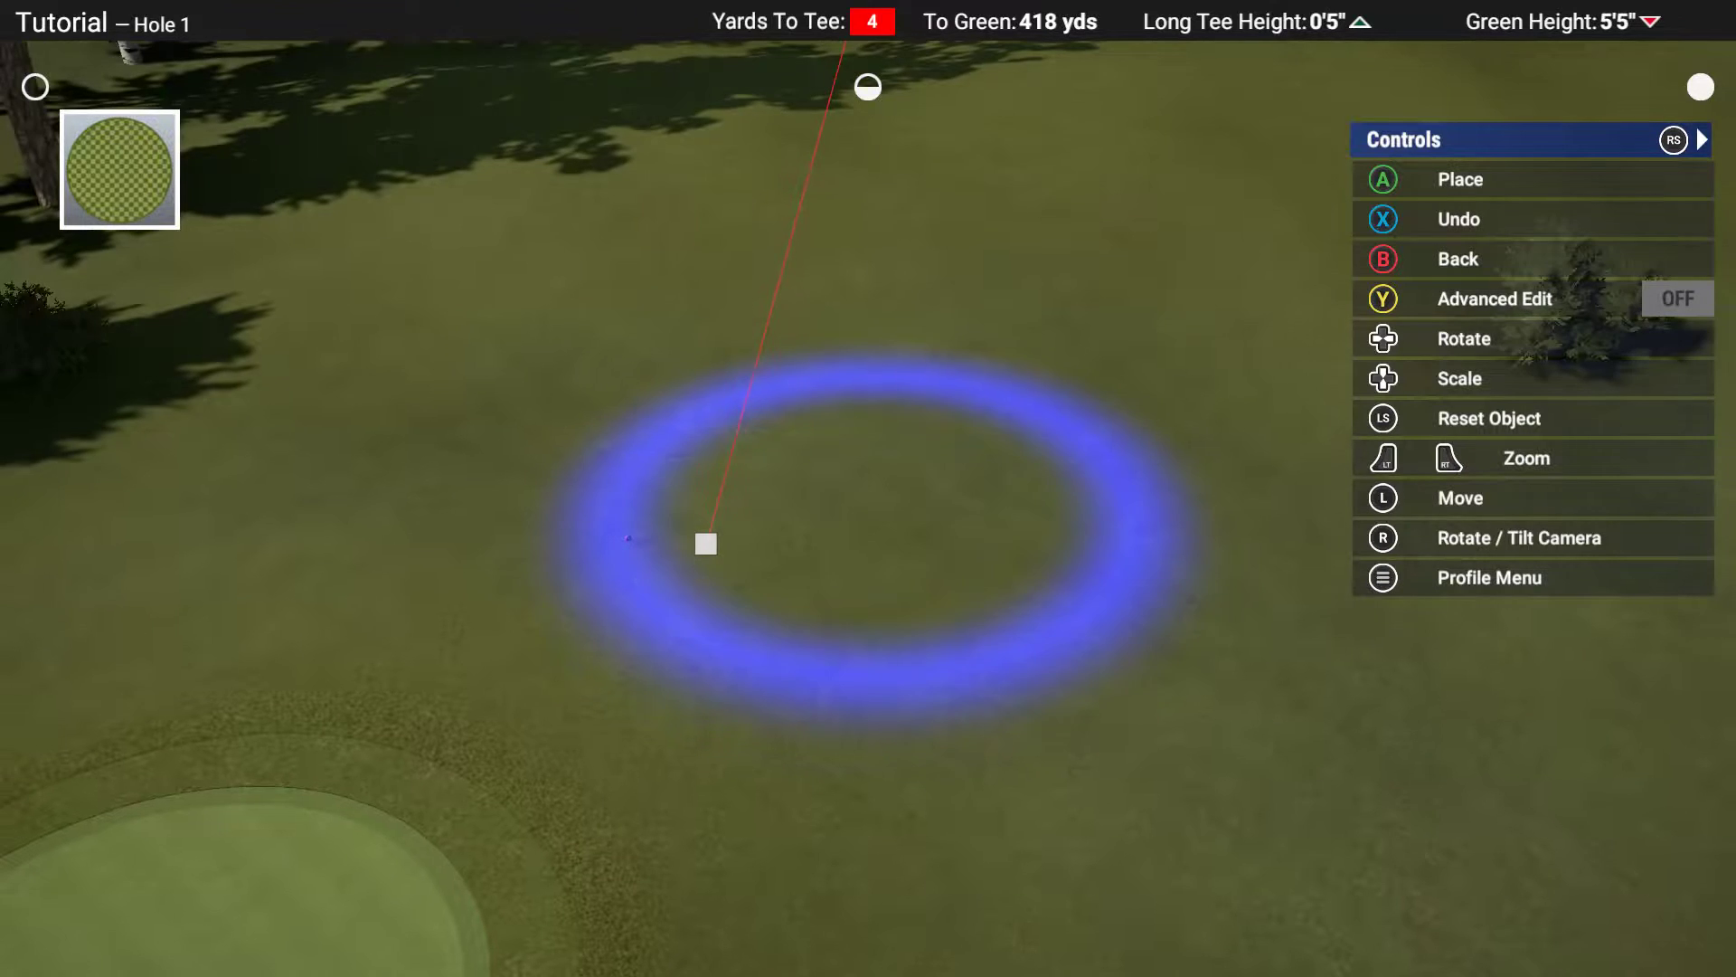
{"action": "key", "text": "a"}
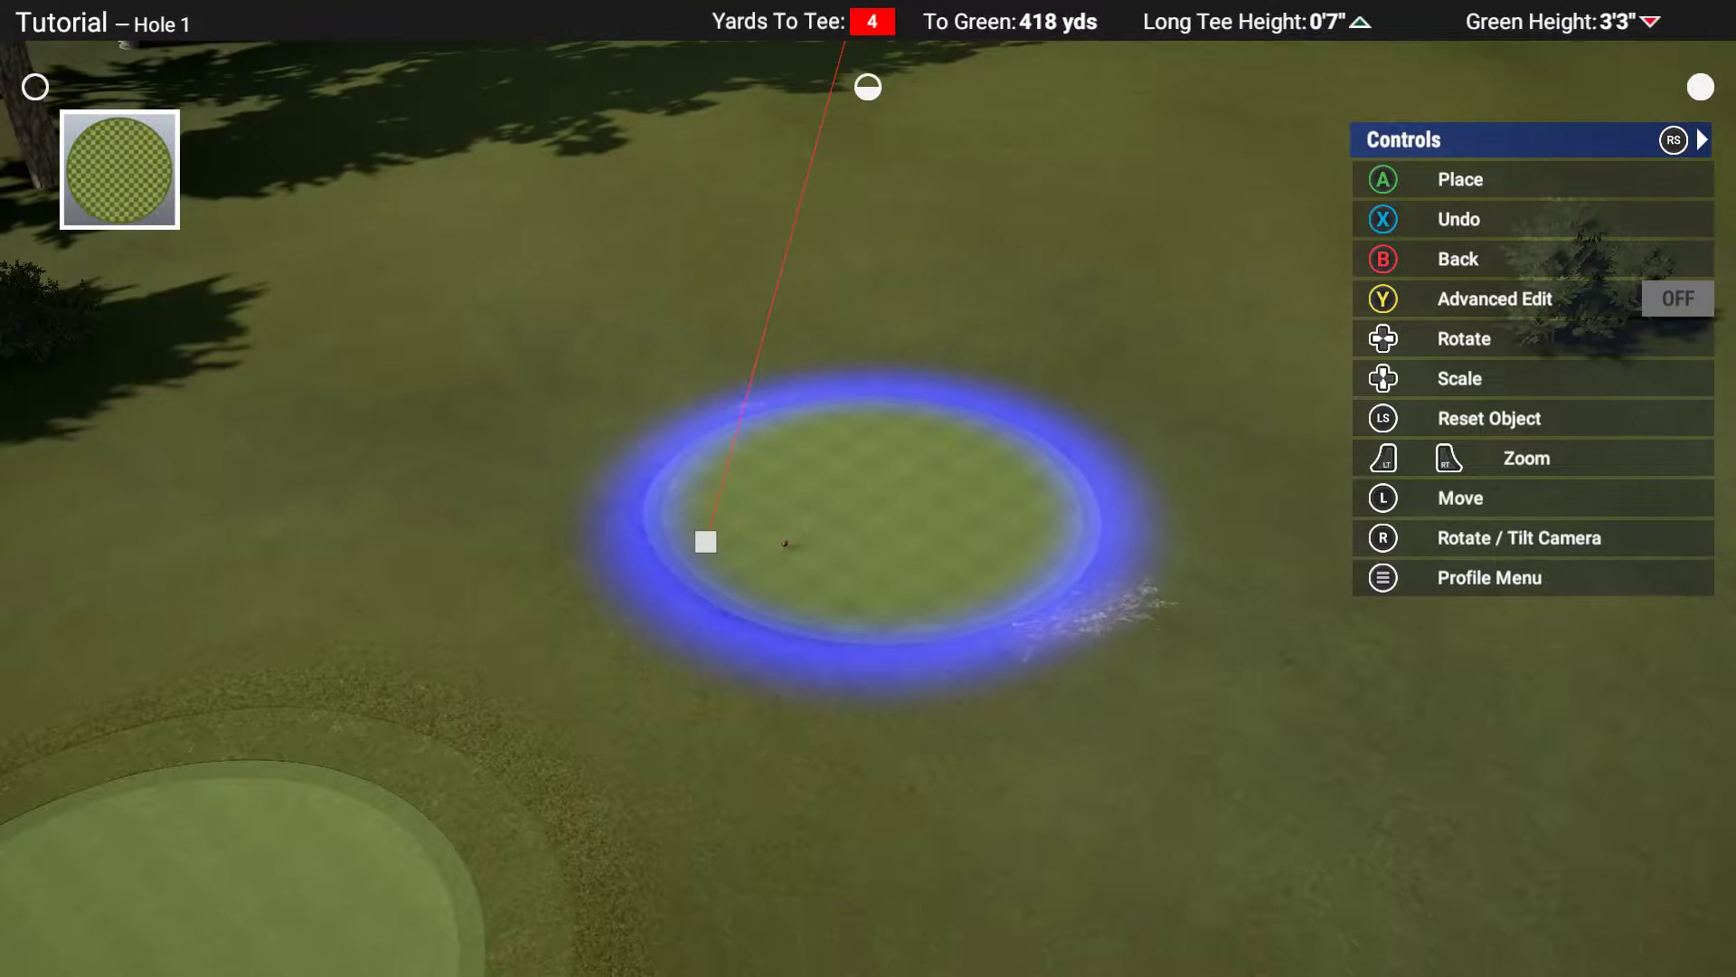
{"action": "key", "text": "b"}
{"action": "key", "text": "b"}
{"action": "key", "text": "b"}
{"action": "key", "text": "b"}
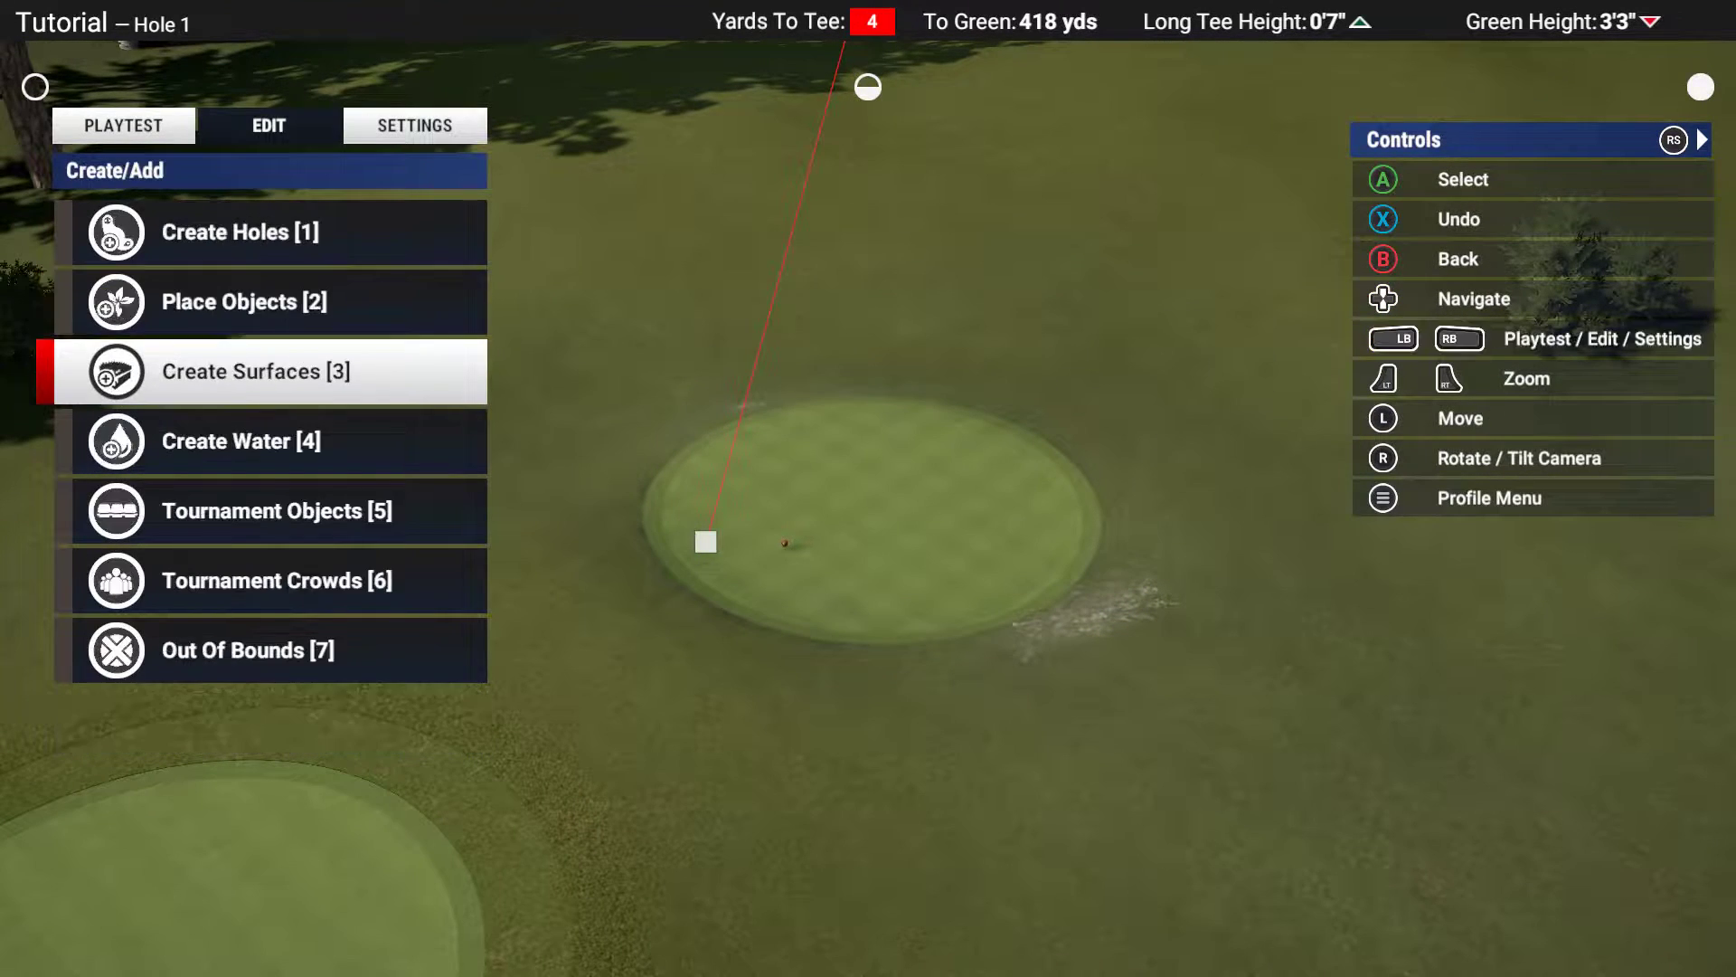
Surround the green at the tee marker with a circular brush of rough centred on it
{"action": "key", "text": "a"}
{"action": "key", "text": "Down"}
{"action": "key", "text": "Down"}
{"action": "key", "text": "Down"}
{"action": "key", "text": "a"}
{"action": "key", "text": "a"}
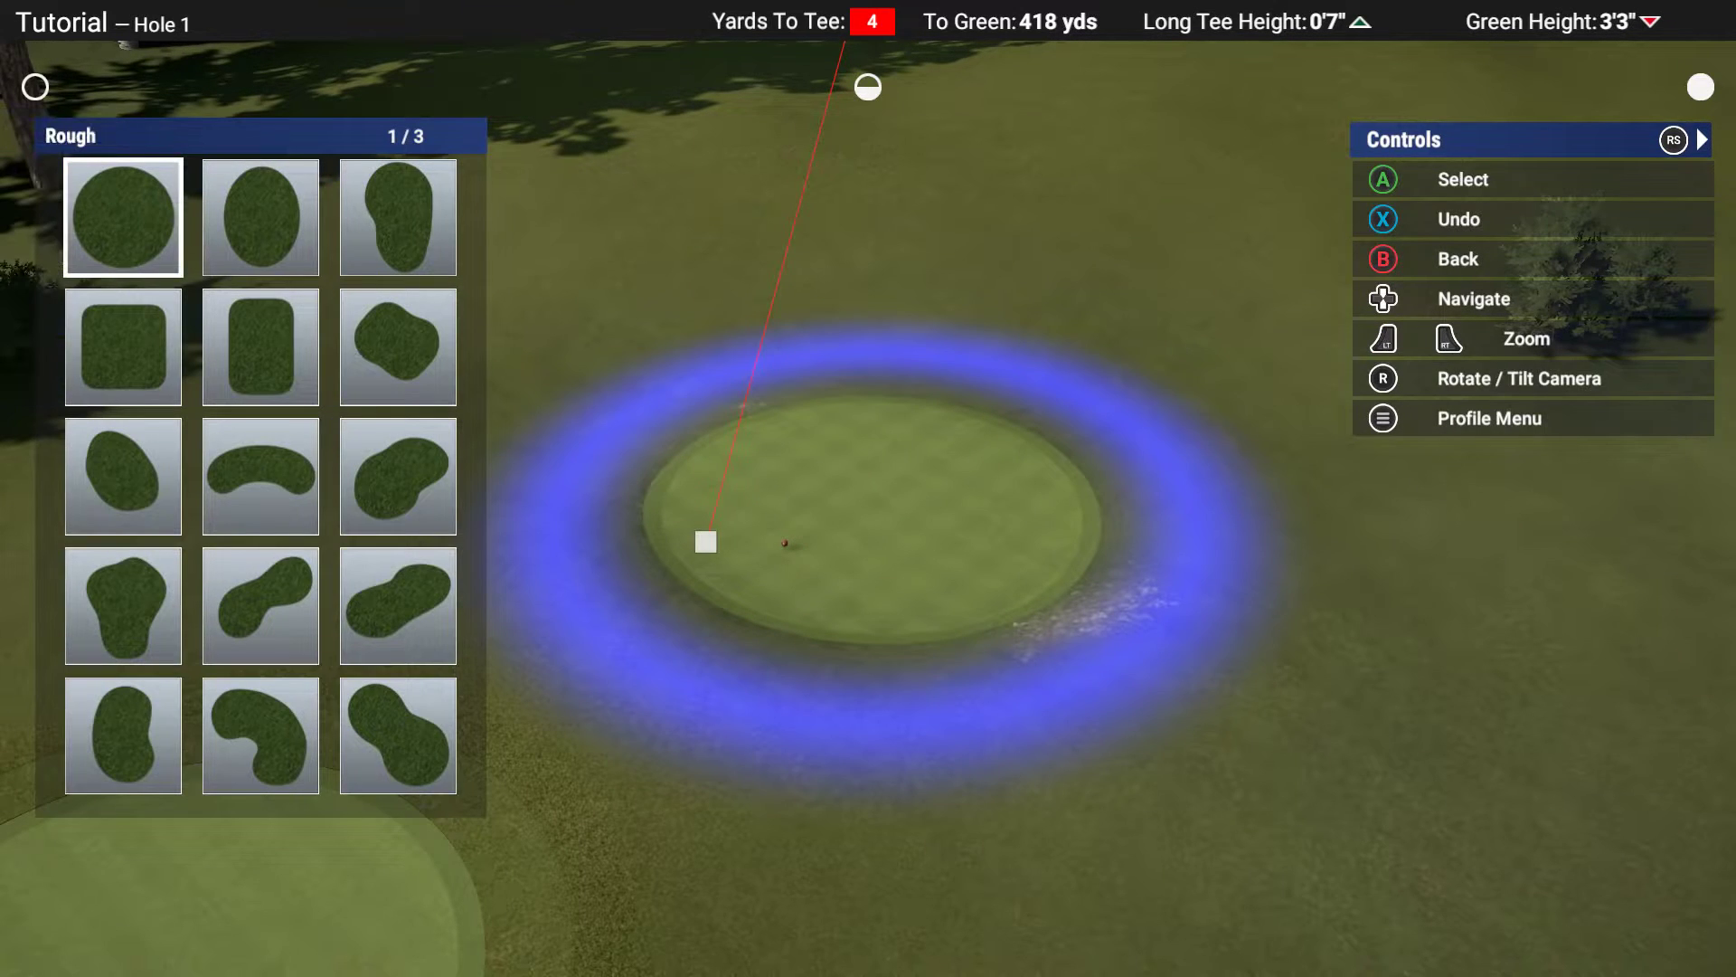
{"action": "key", "text": "a"}
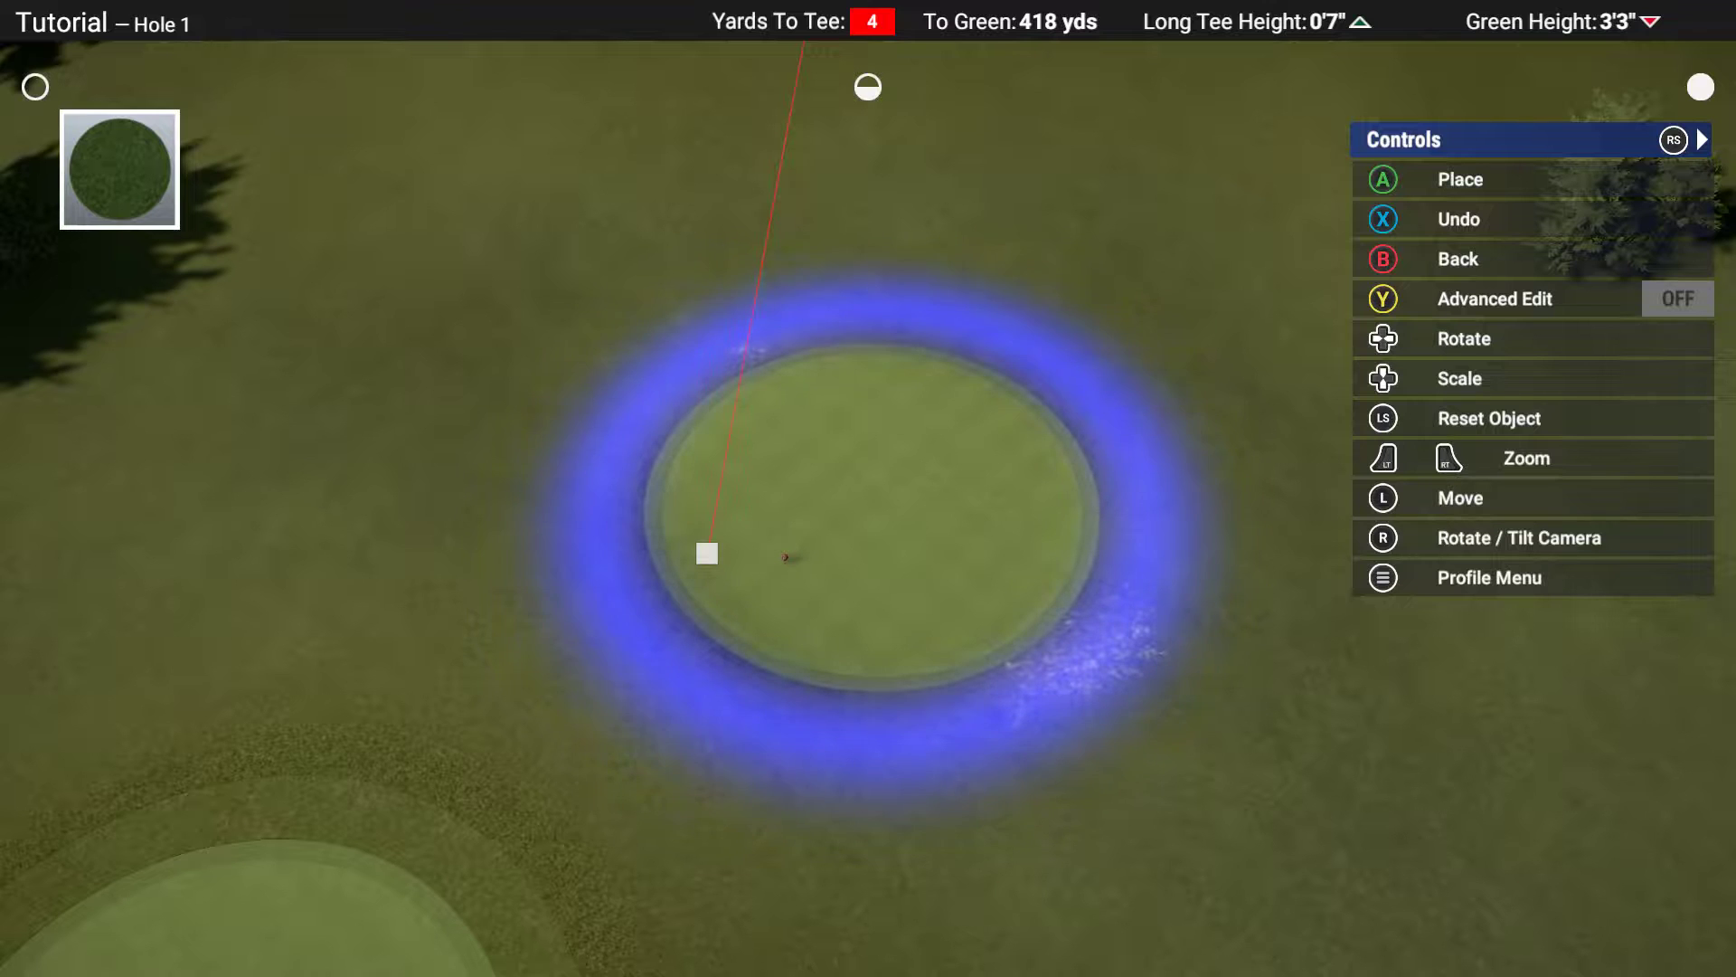
{"action": "key", "text": "a"}
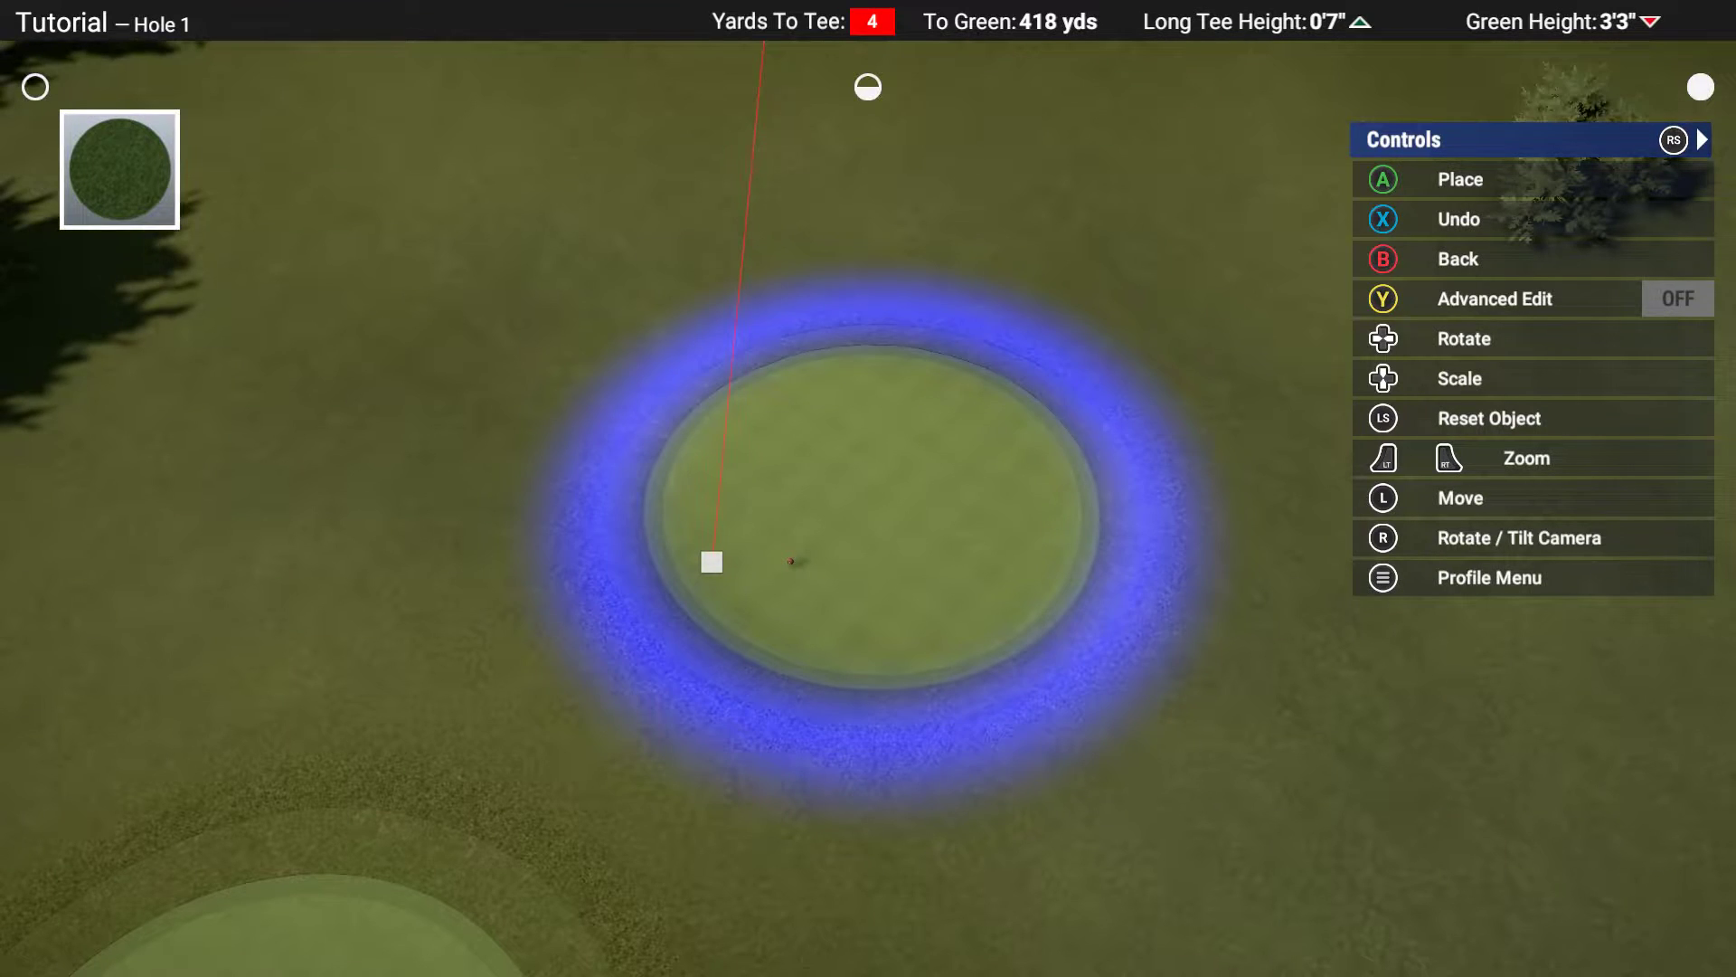
{"action": "key", "text": "b"}
{"action": "key", "text": "b"}
{"action": "key", "text": "b"}
Place a third circular green on the hole line, about 23 yards in front of the tee marker
{"action": "key", "text": "Up"}
{"action": "key", "text": "Up"}
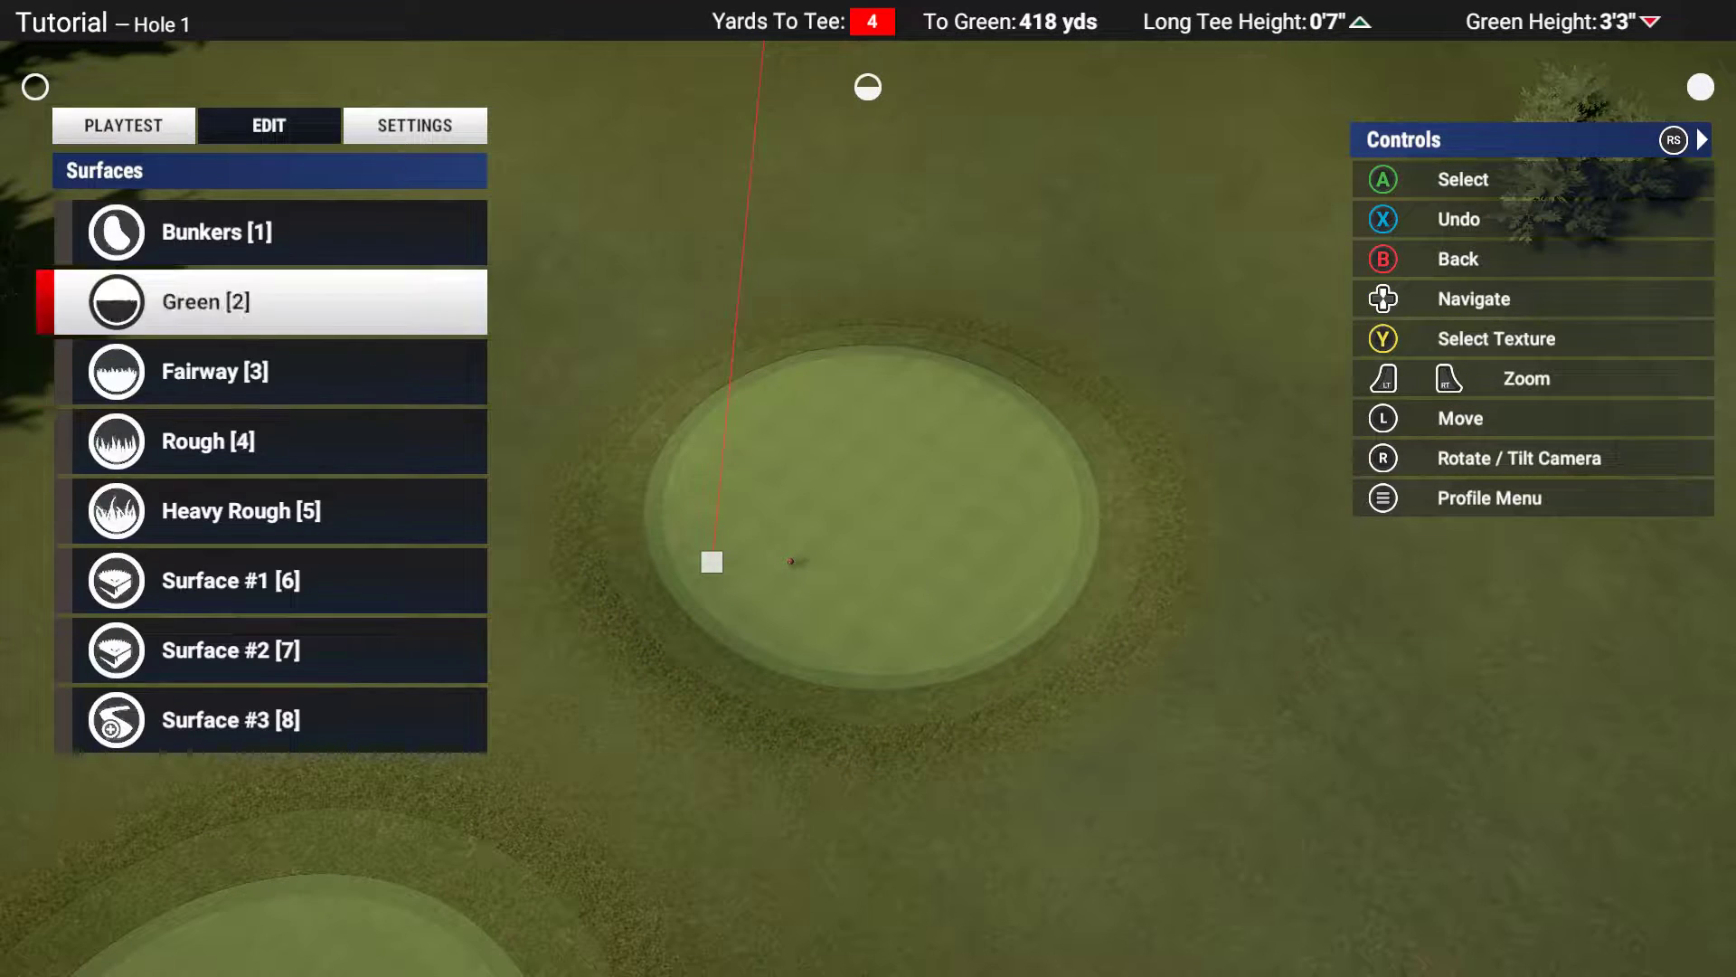
{"action": "key", "text": "Return"}
{"action": "key", "text": "Return"}
{"action": "key", "text": "Return"}
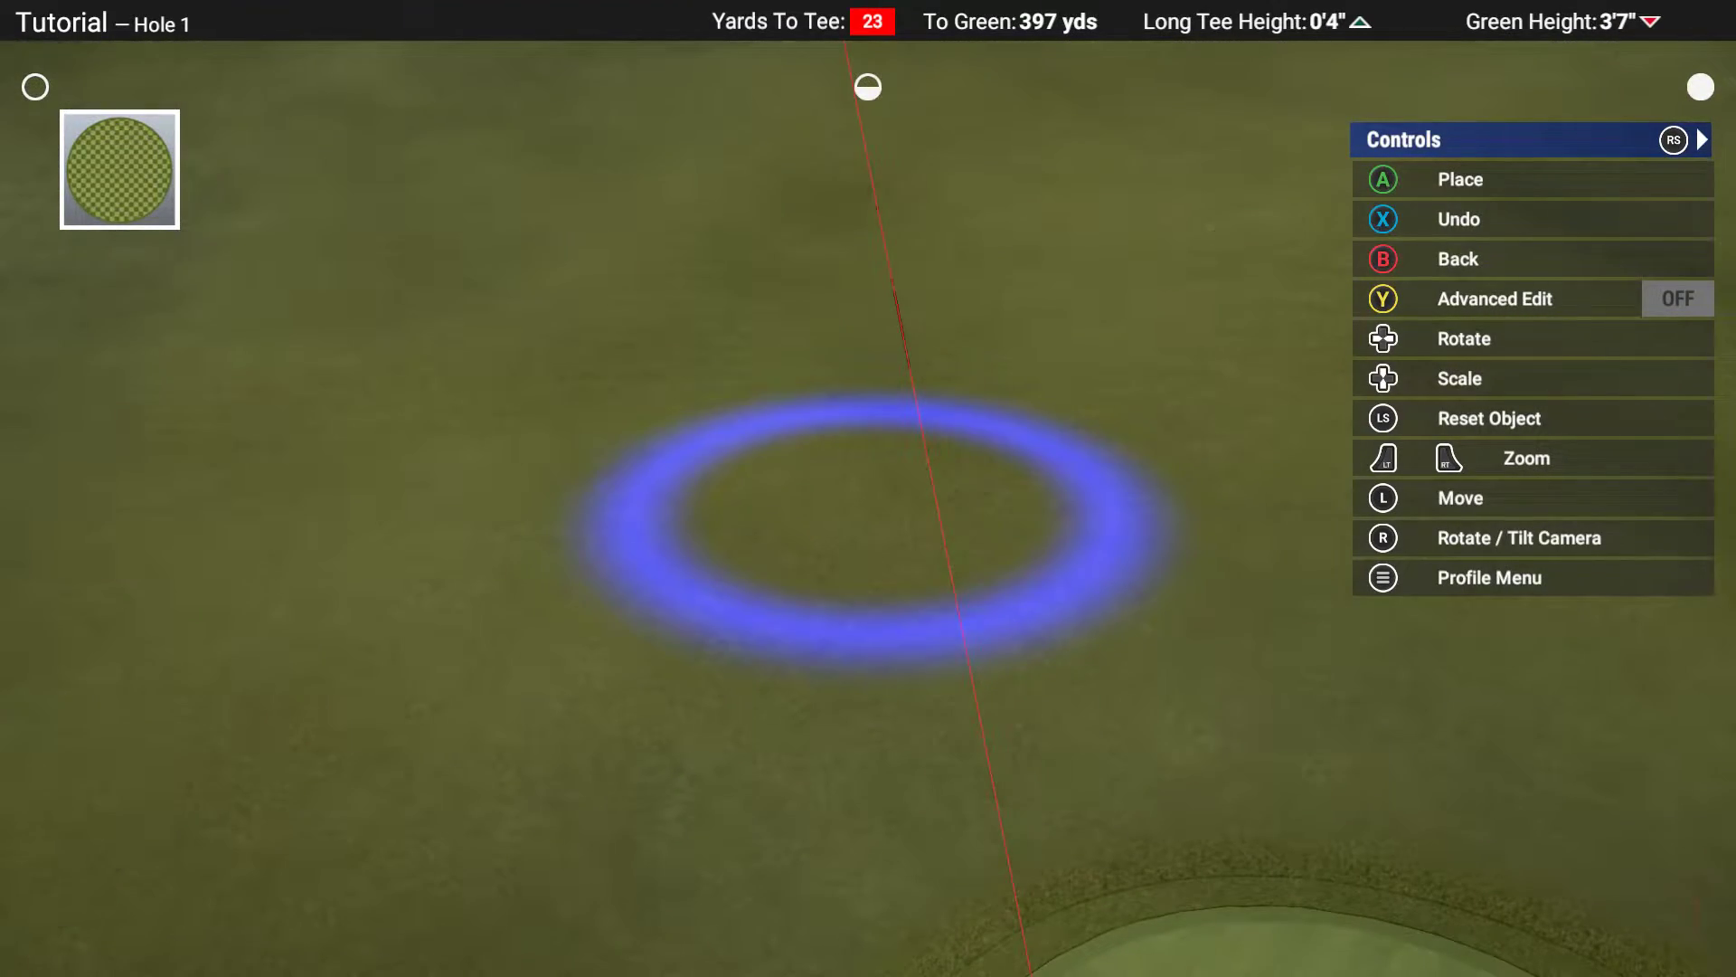
{"action": "key", "text": "Return"}
{"action": "key", "text": "Escape"}
{"action": "key", "text": "Escape"}
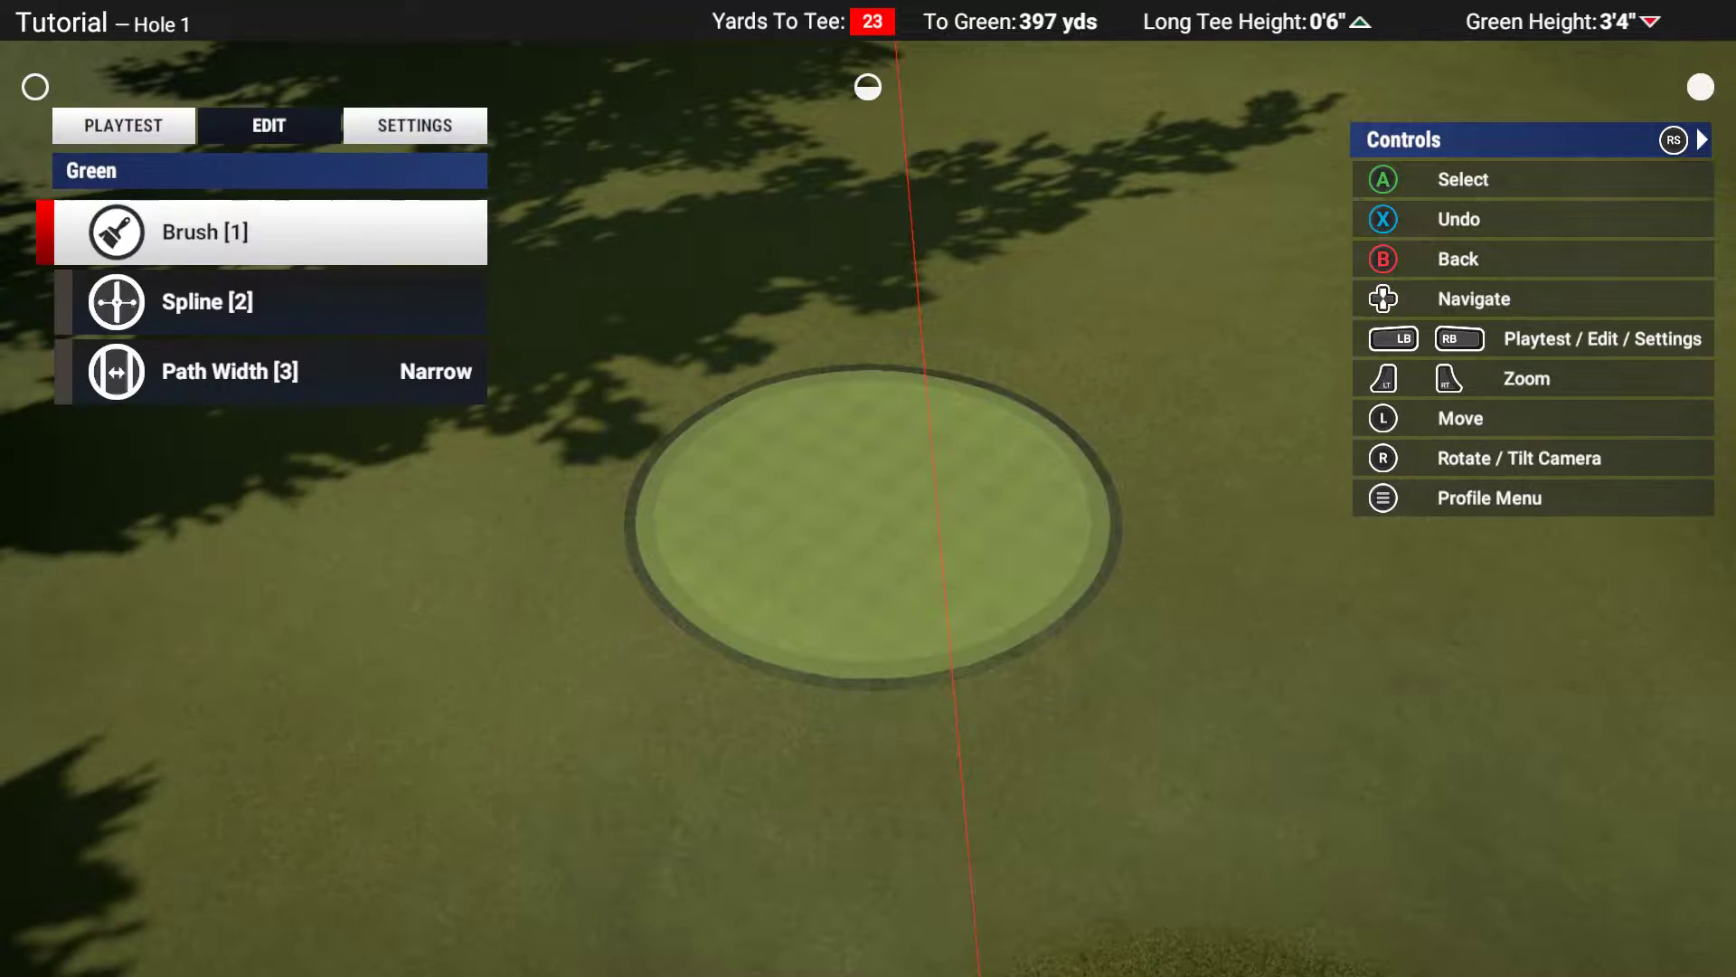
{"action": "key", "text": "Escape"}
Surround the green in front of the tee marker with a circular patch of rough
{"action": "key", "text": "Down"}
{"action": "key", "text": "Down"}
{"action": "key", "text": "Return"}
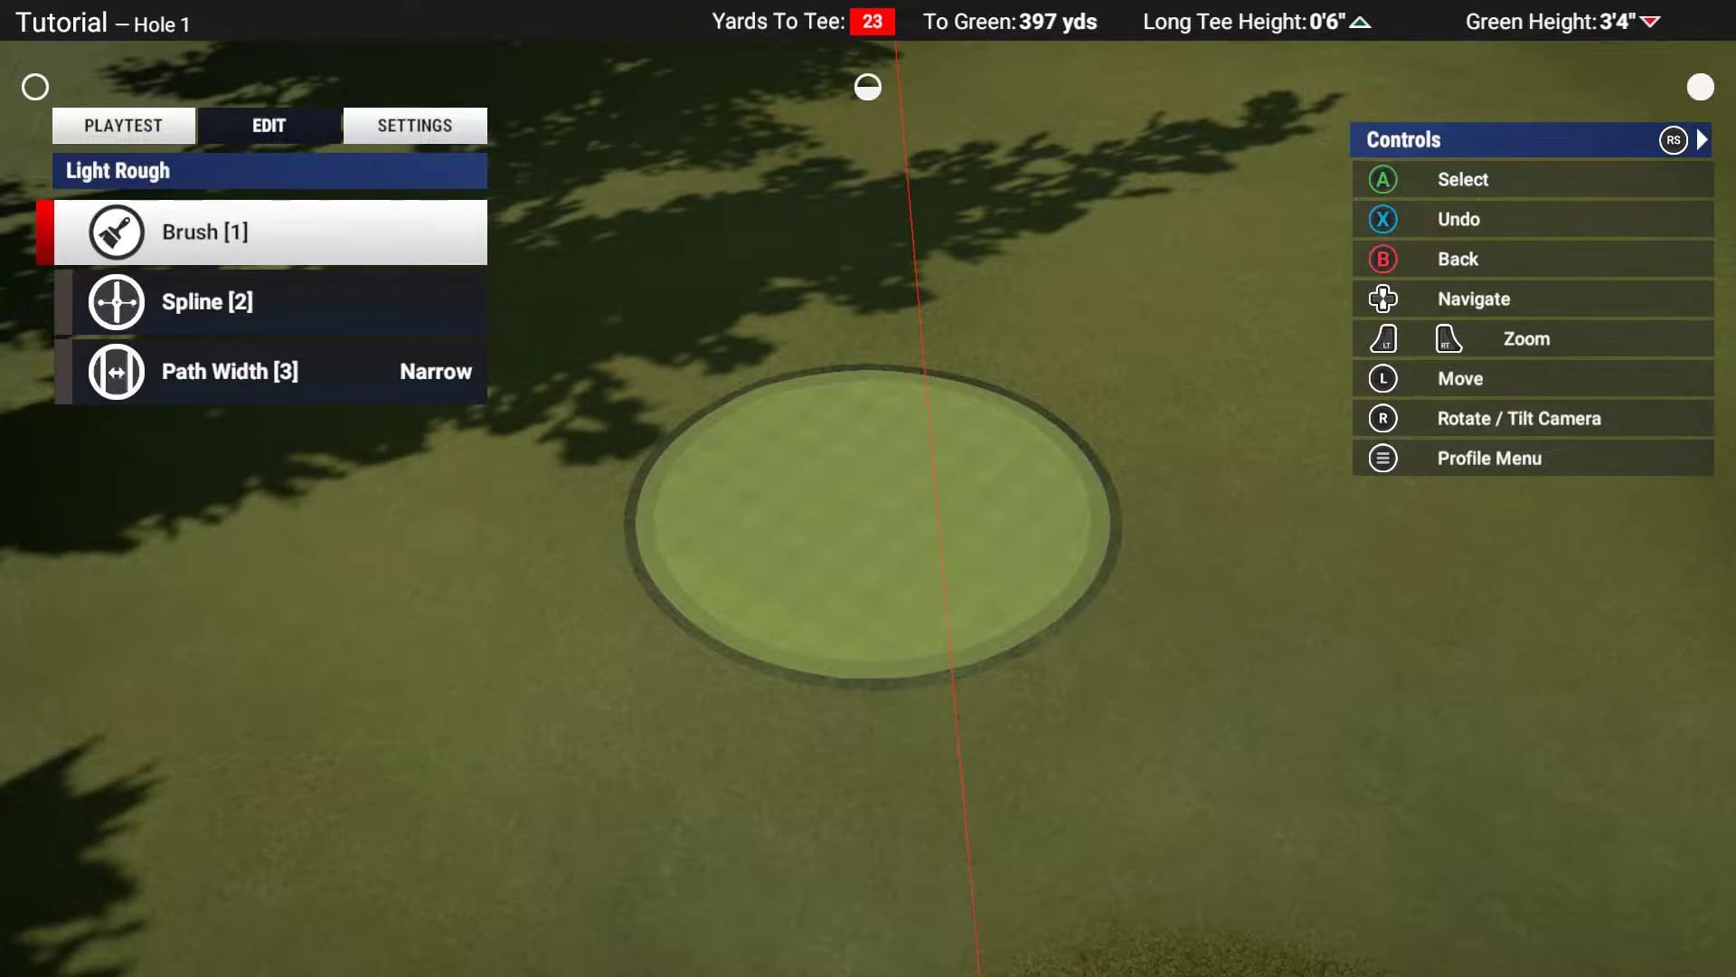
{"action": "key", "text": "Return"}
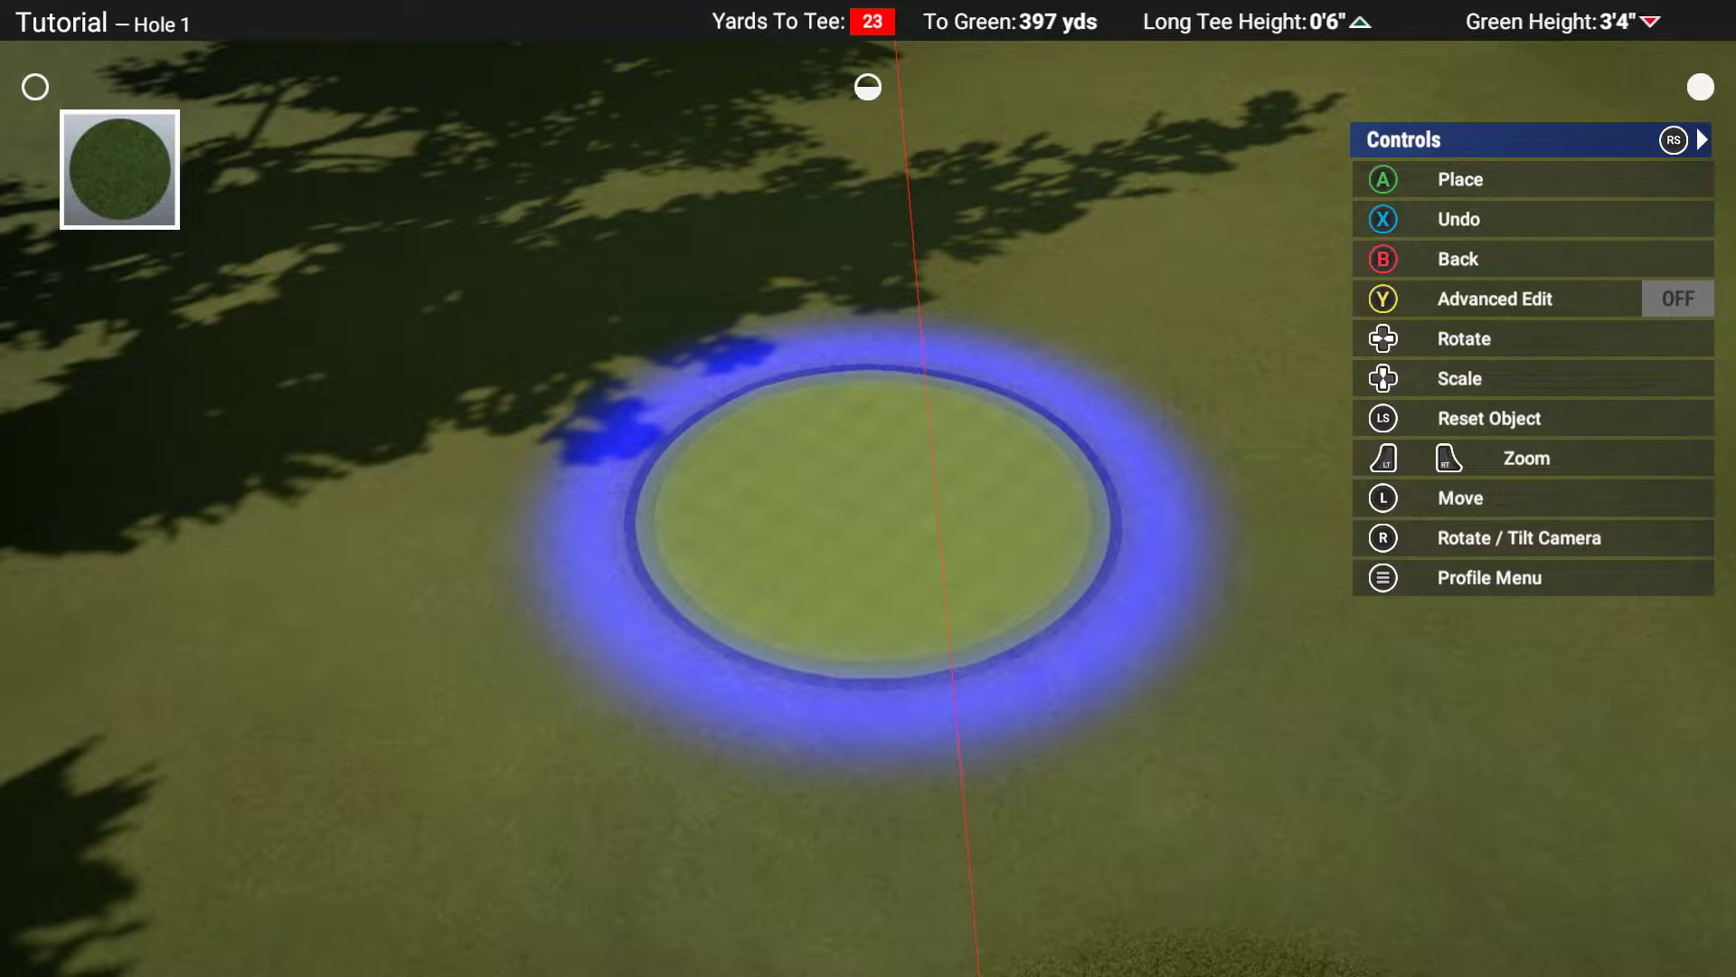
{"action": "key", "text": "Return"}
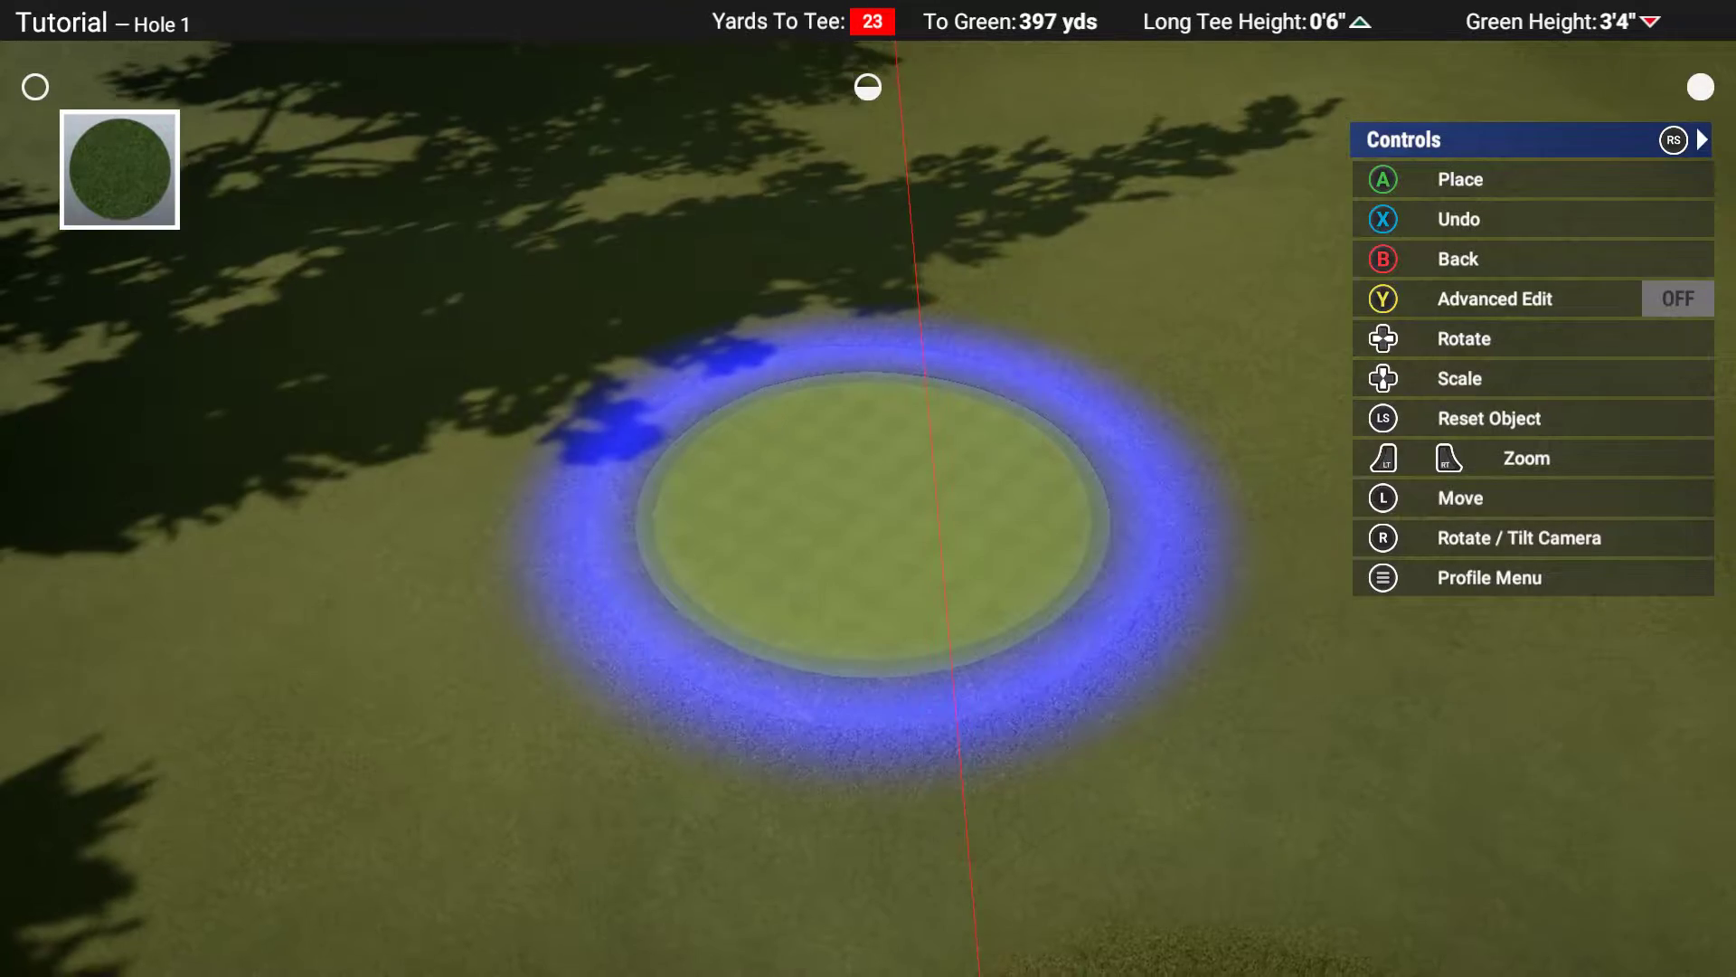
{"action": "scroll", "coordinate": [873, 525], "scroll_direction": "down", "scroll_amount": 5}
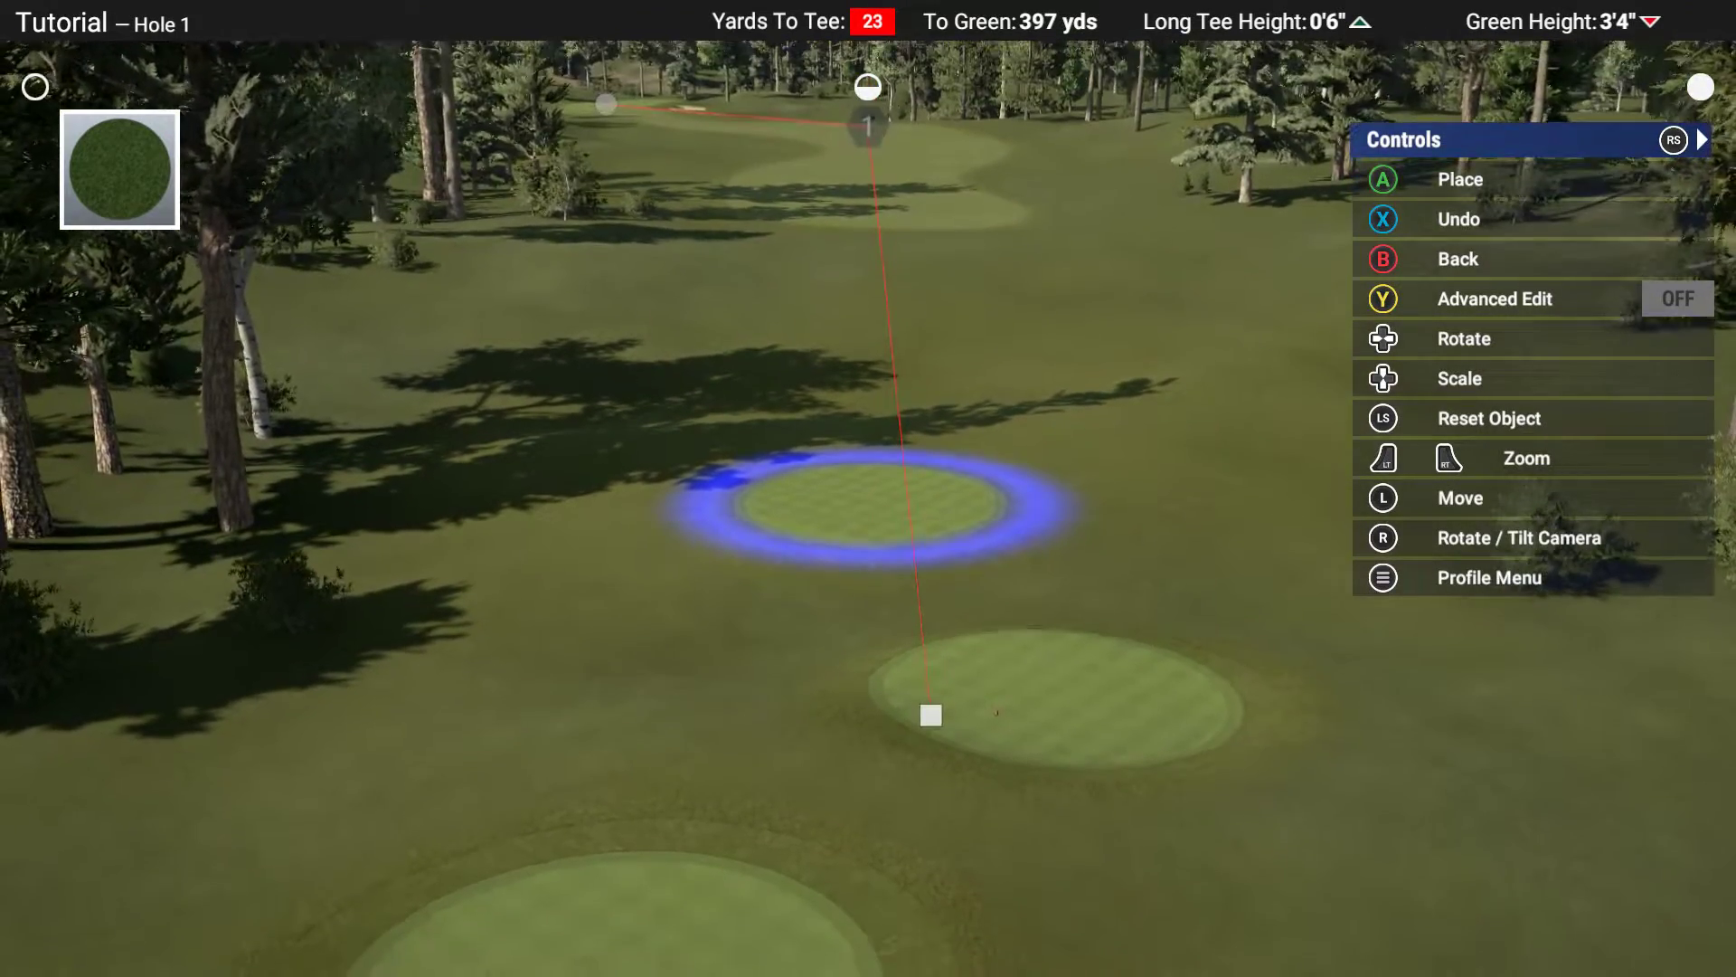
{"action": "scroll", "coordinate": [873, 525], "scroll_direction": "up", "scroll_amount": 5}
{"action": "key", "text": "Escape"}
{"action": "key", "text": "Escape"}
{"action": "key", "text": "Escape"}
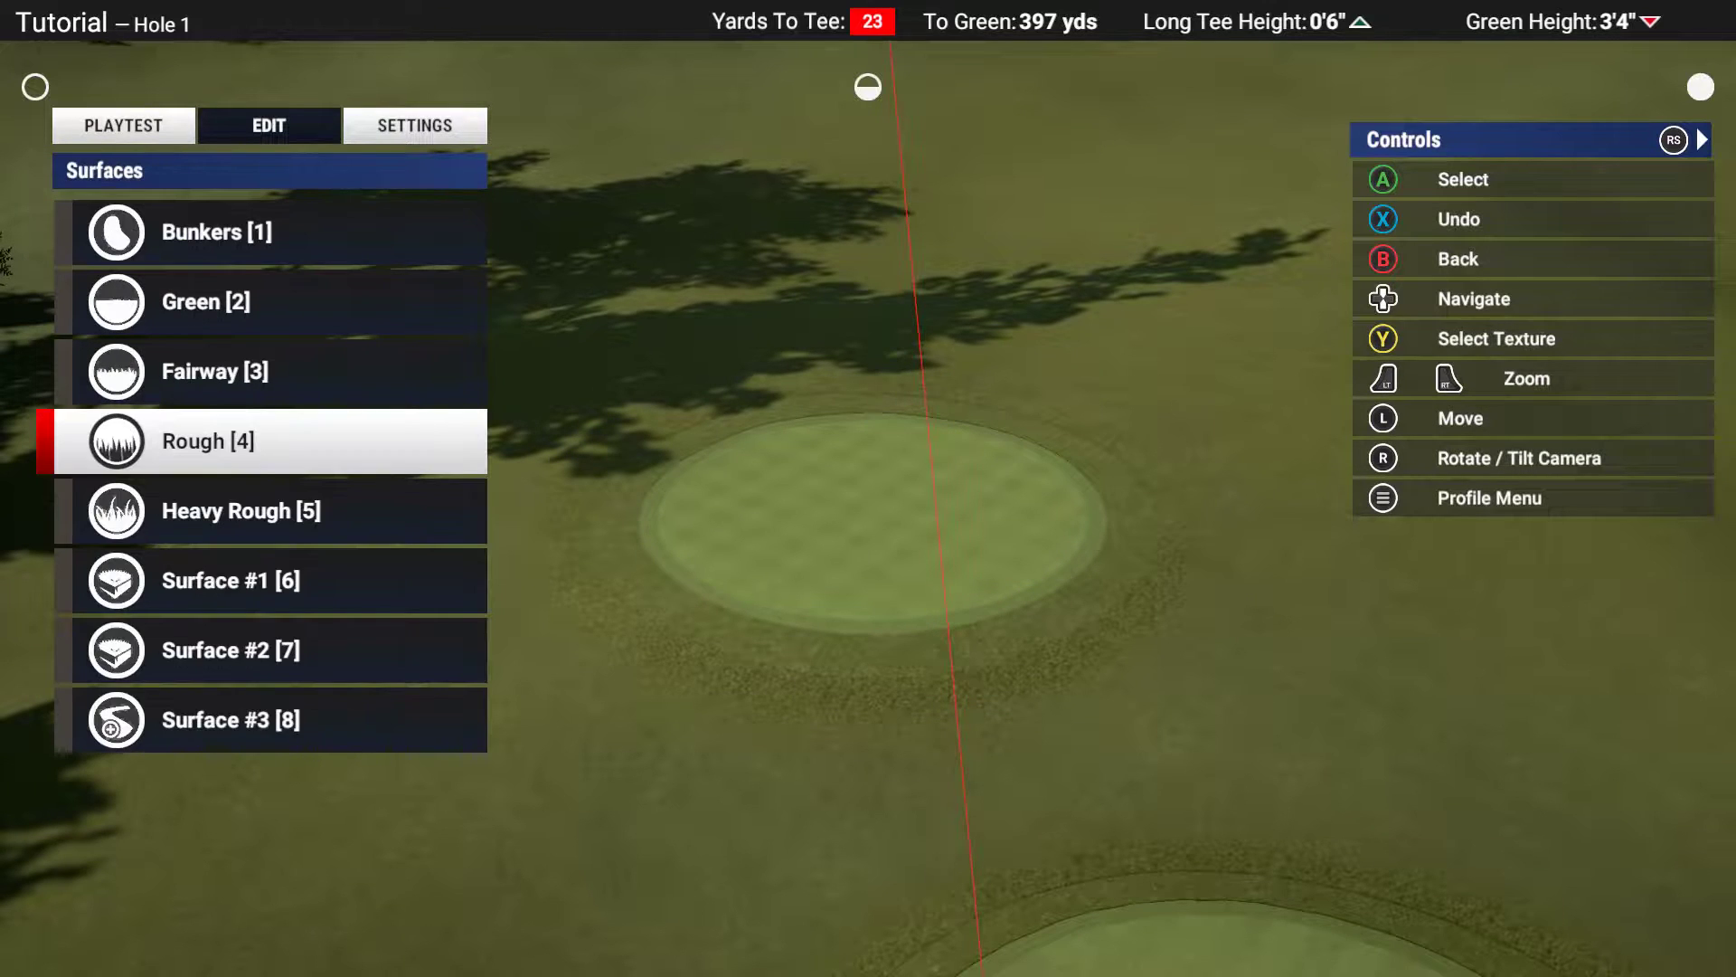
Place a fourth circular green beside the hole line, about 40 yards in front of the tee marker
{"action": "key", "text": "2"}
{"action": "key", "text": "Return"}
{"action": "key", "text": "Return"}
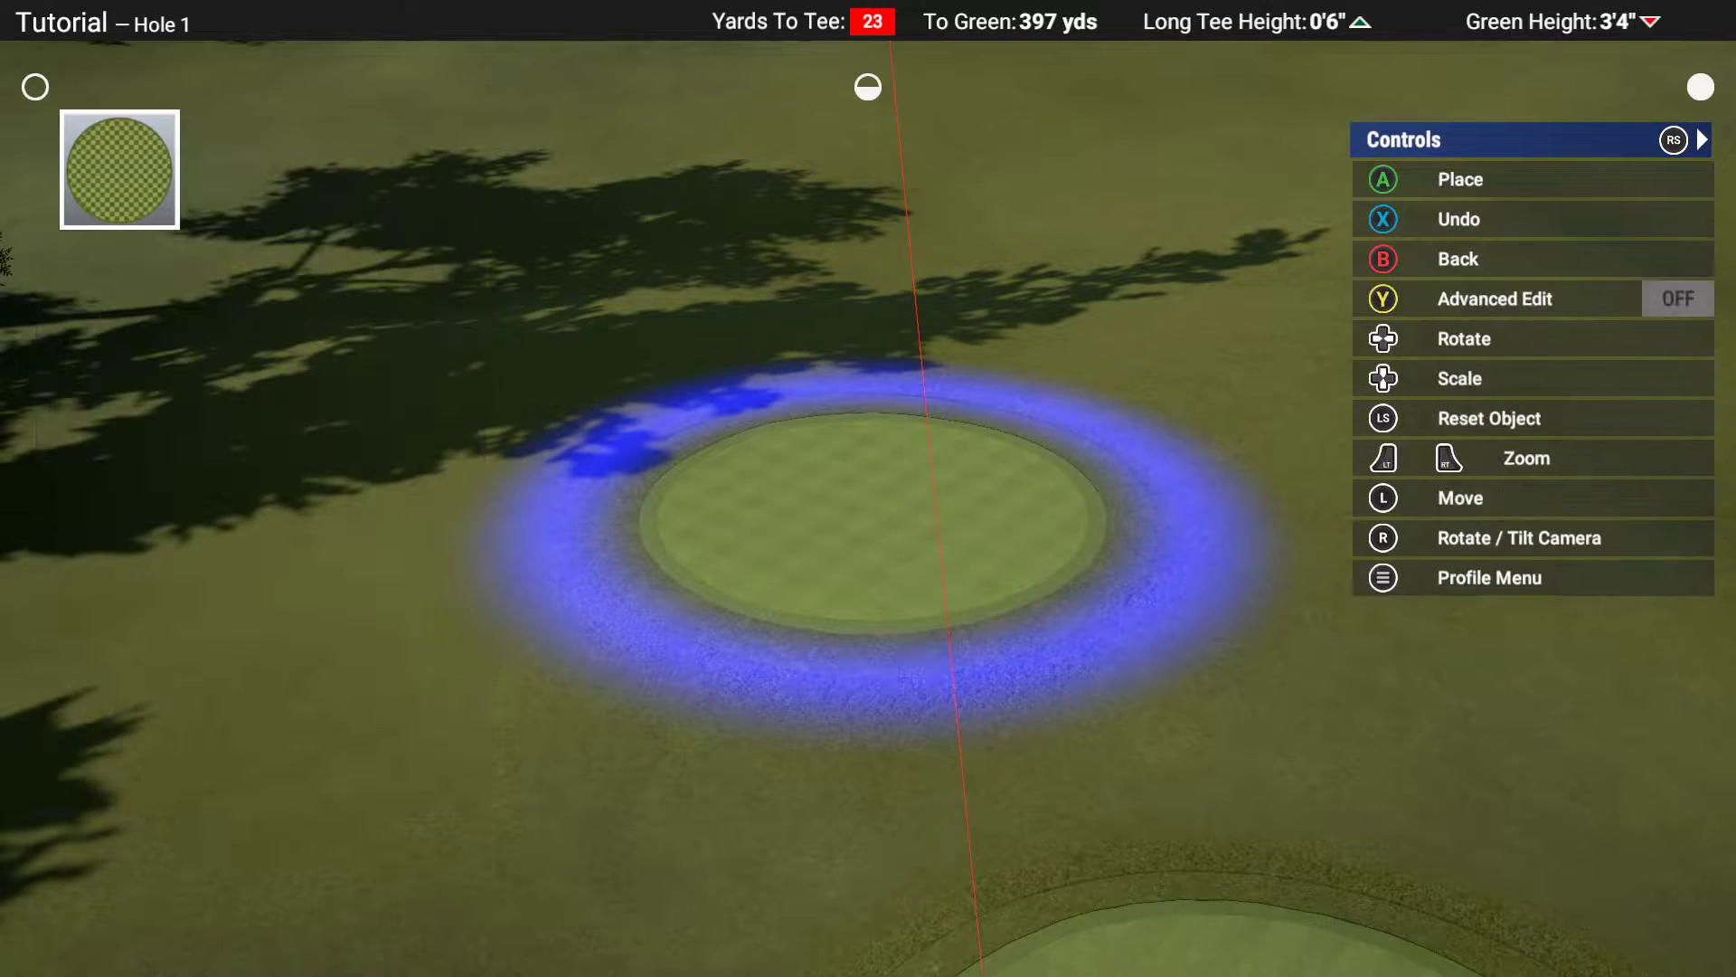
{"action": "key", "text": "w"}
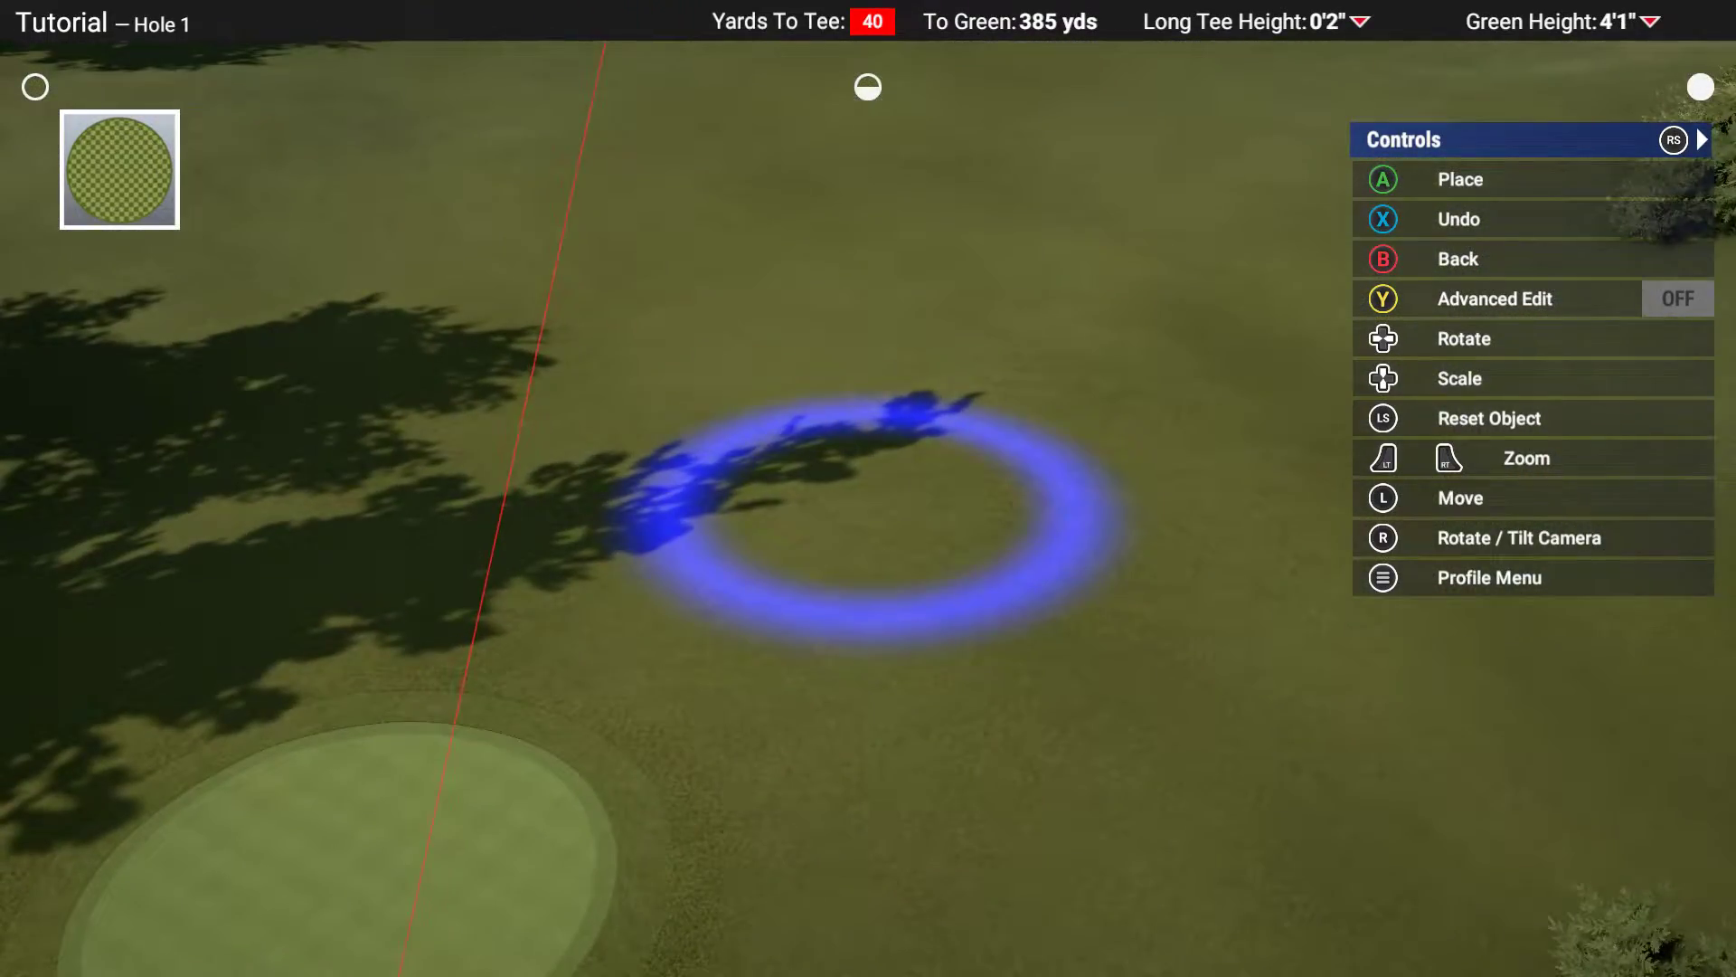
{"action": "key", "text": "a"}
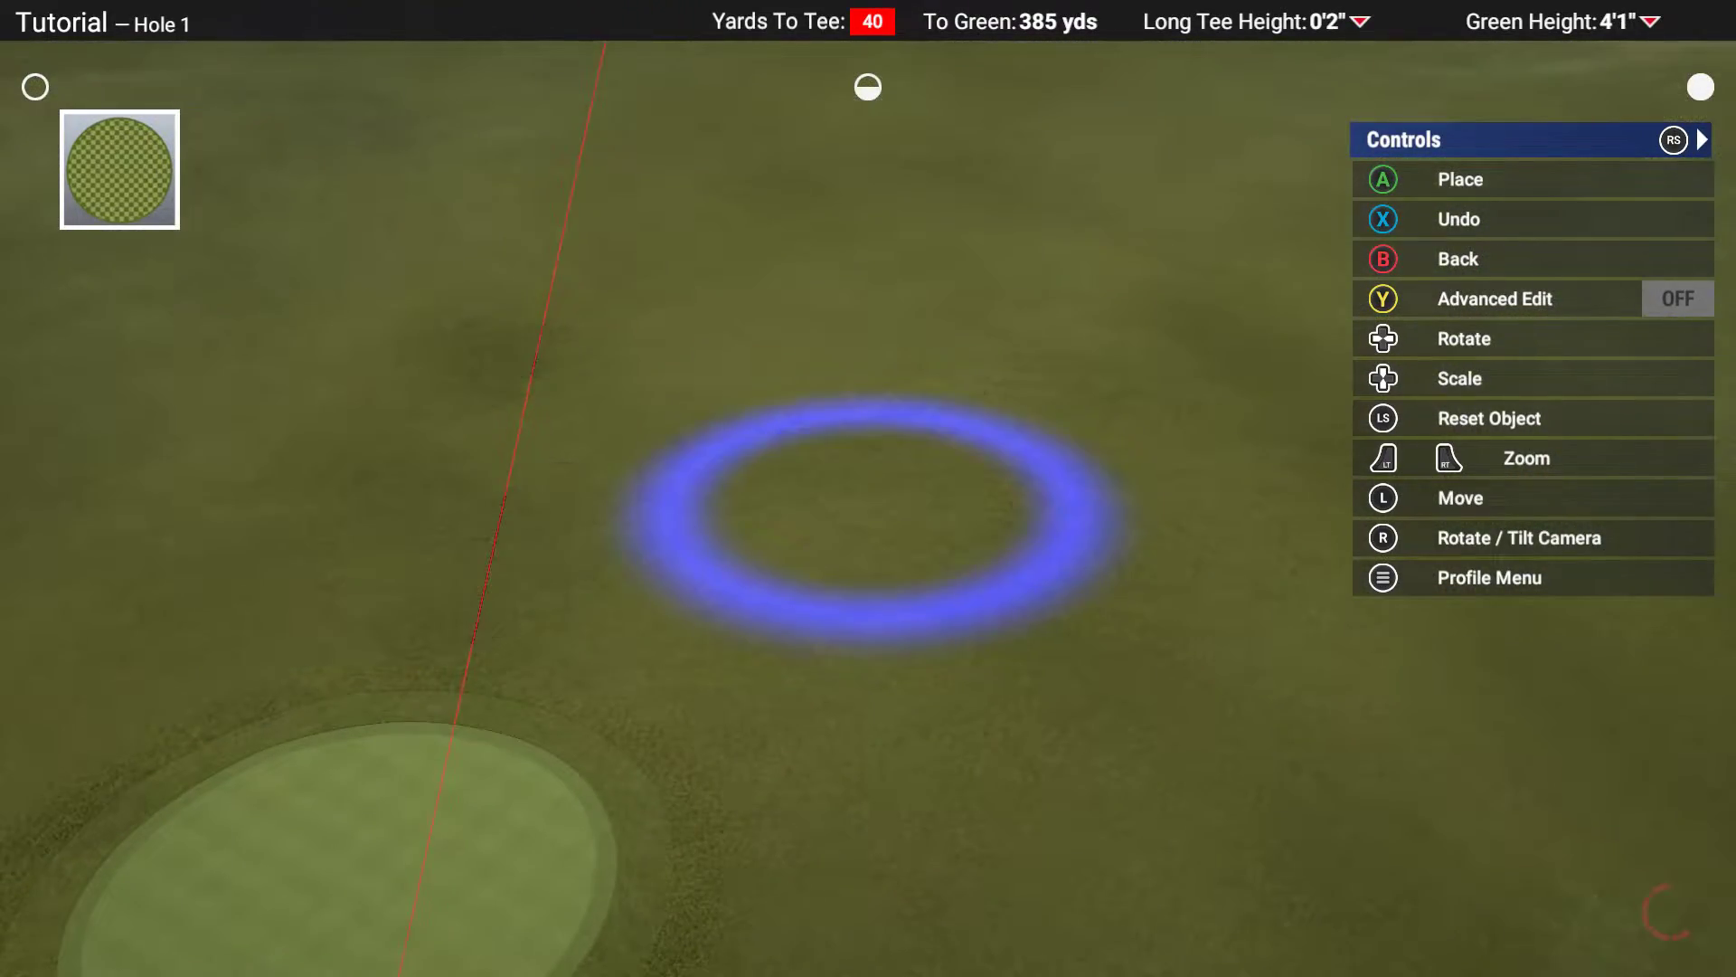
{"action": "key", "text": "b"}
{"action": "key", "text": "b"}
{"action": "key", "text": "b"}
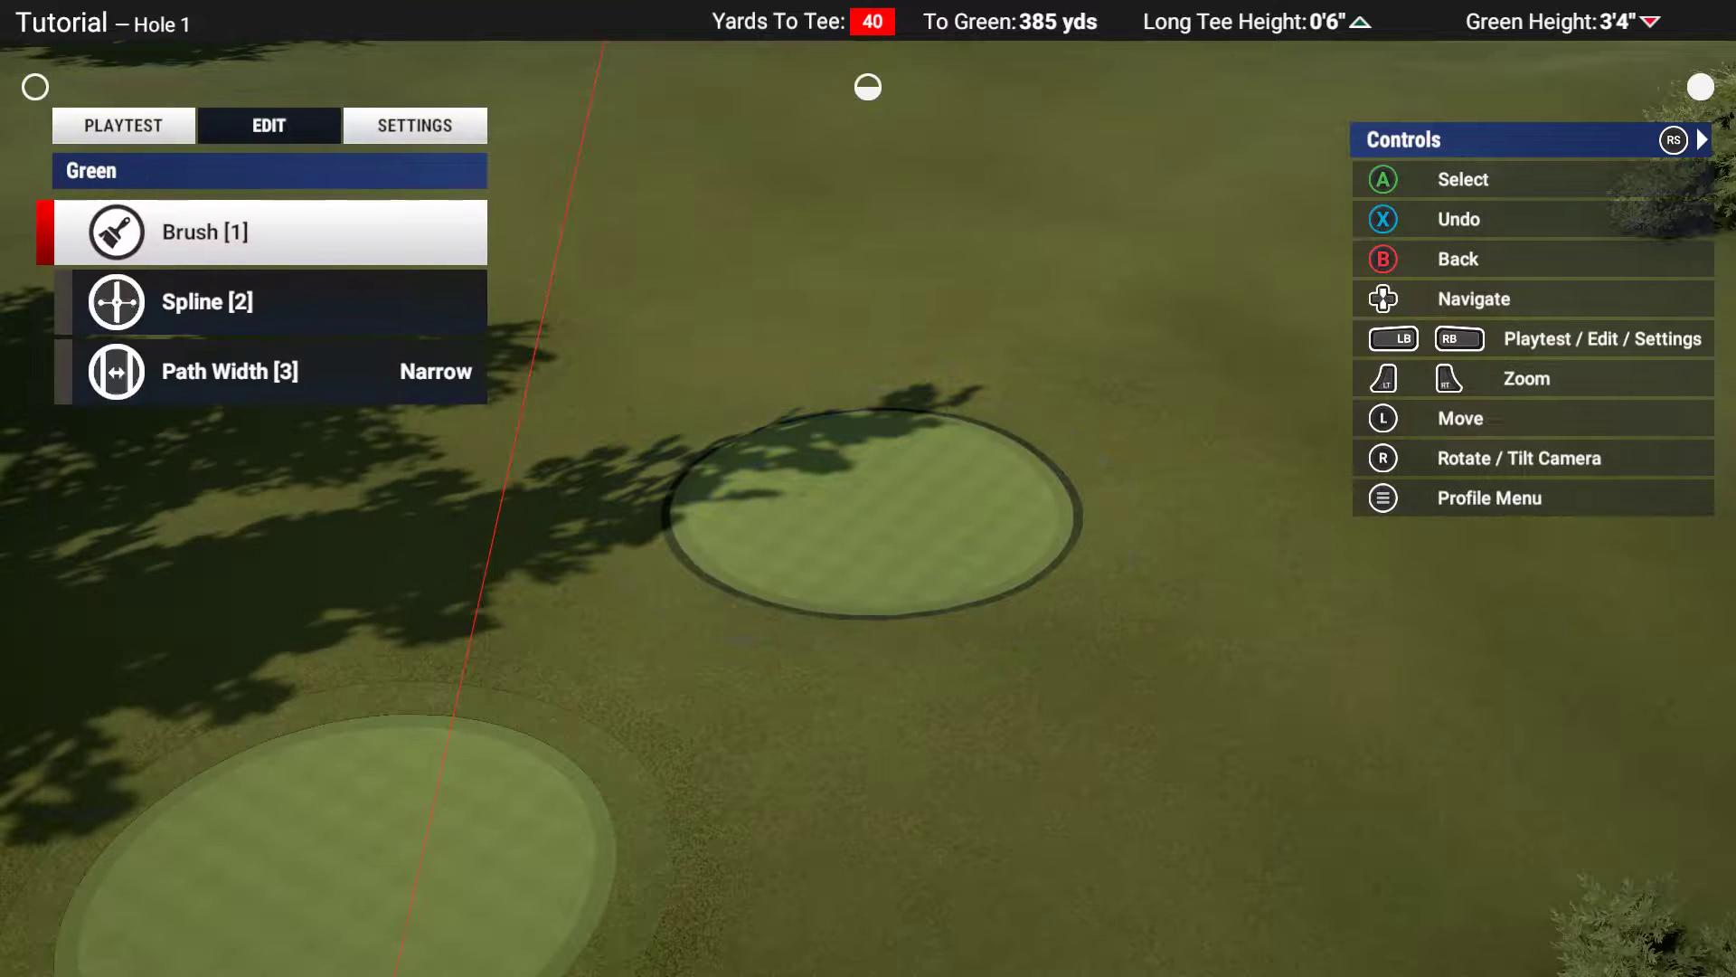
Surround the fourth green, beside the hole line, with a circular brush of rough centred on it
{"action": "key", "text": "a"}
{"action": "key", "text": "a"}
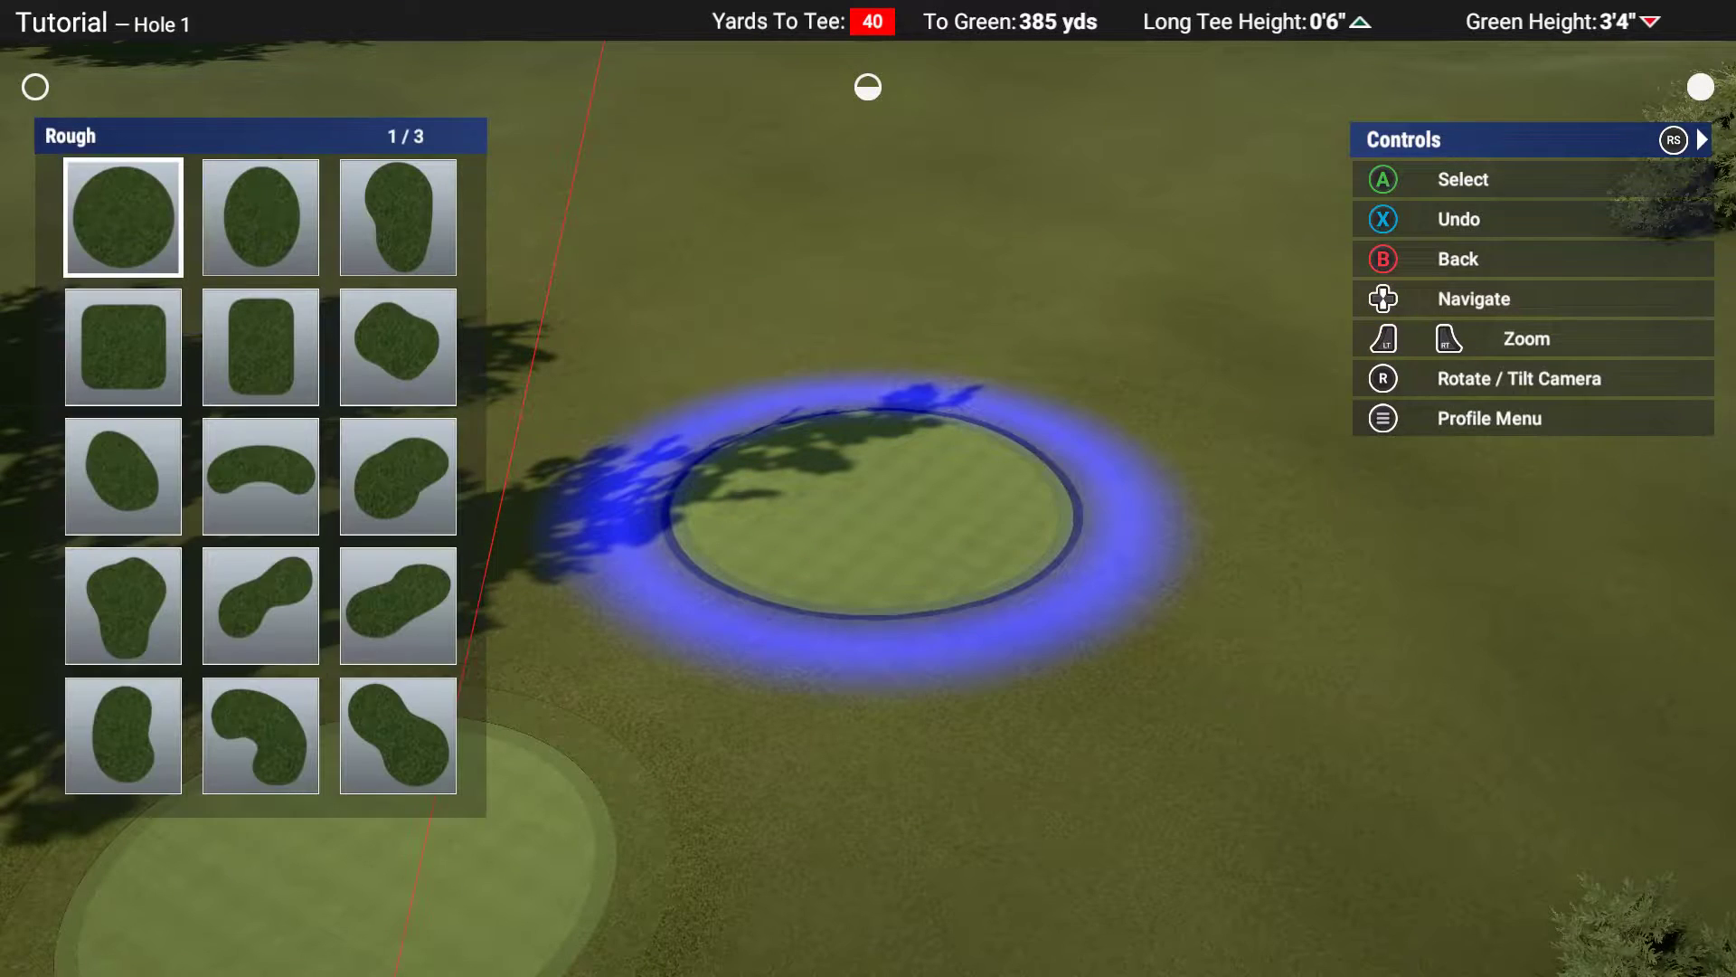
{"action": "key", "text": "a"}
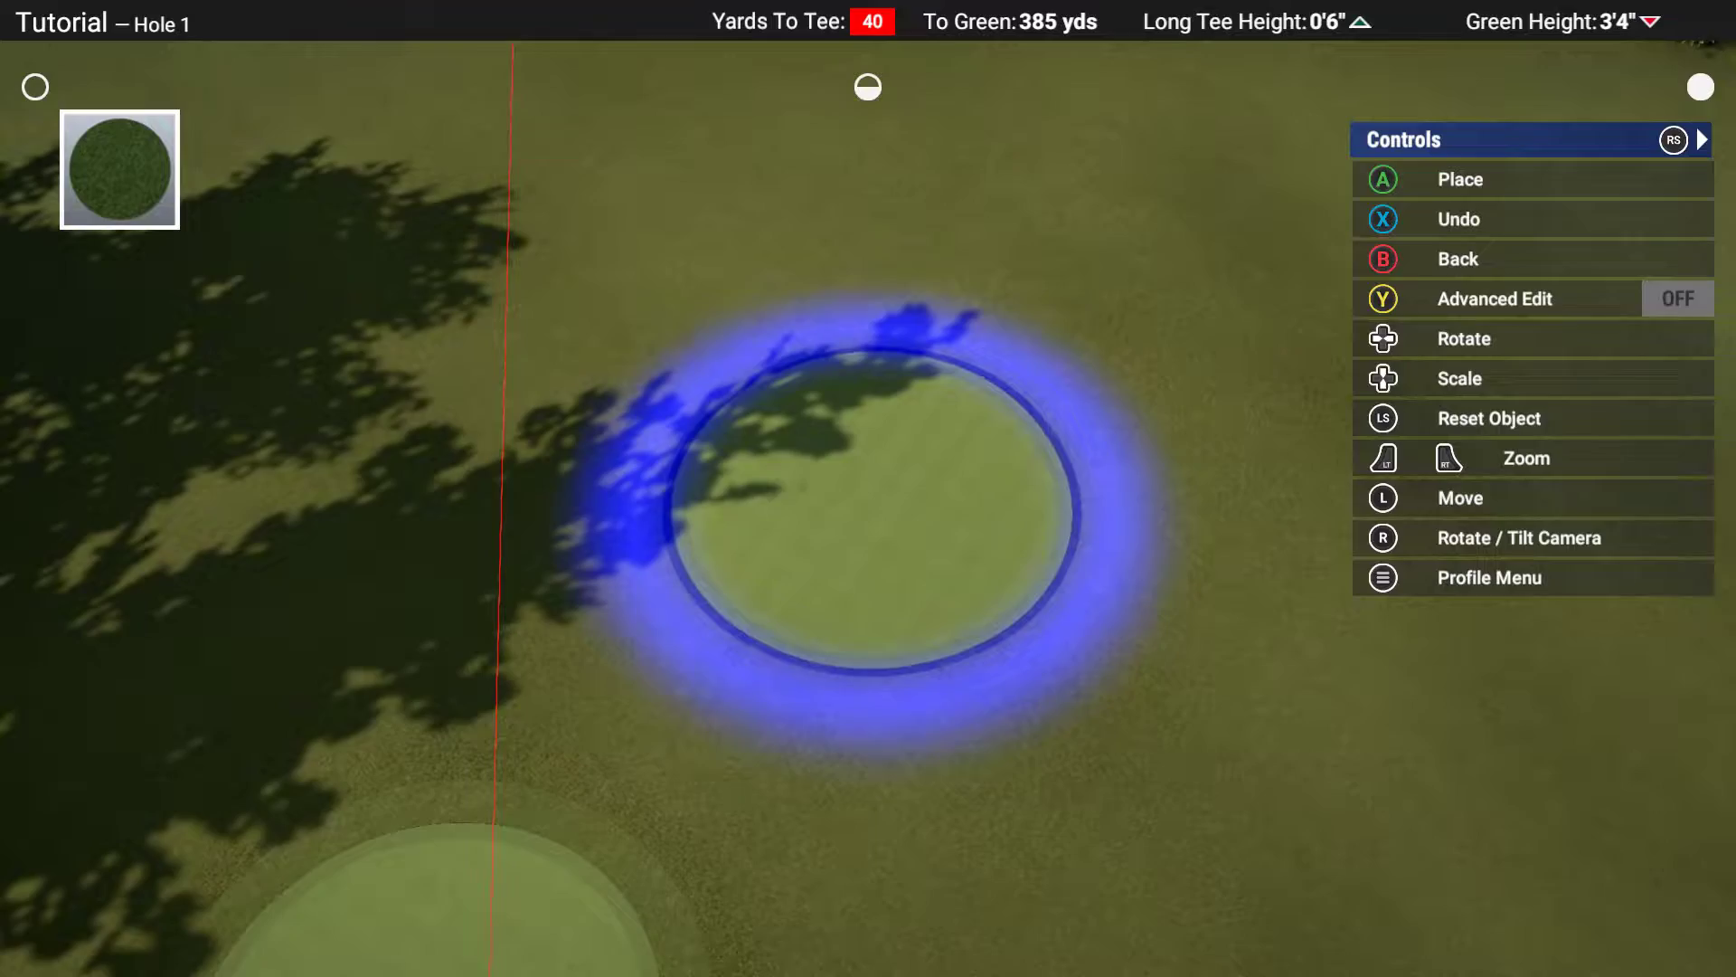
{"action": "key", "text": "a"}
{"action": "key", "text": "b"}
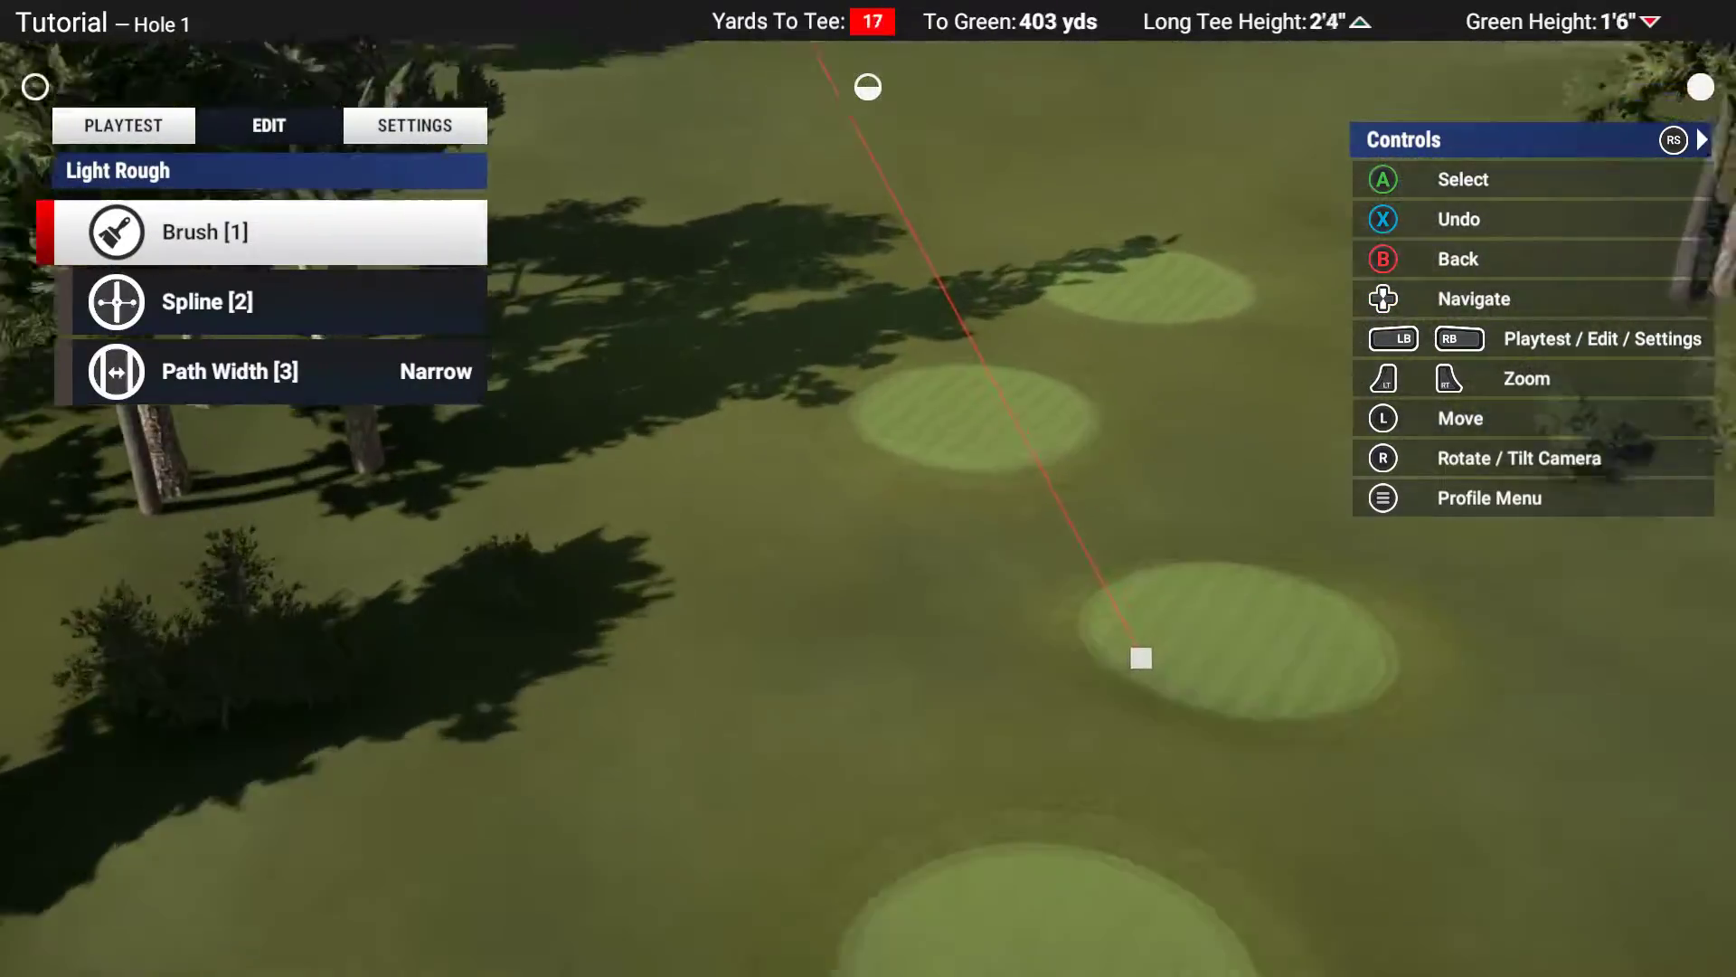
{"action": "key", "text": "b"}
{"action": "key", "text": "b"}
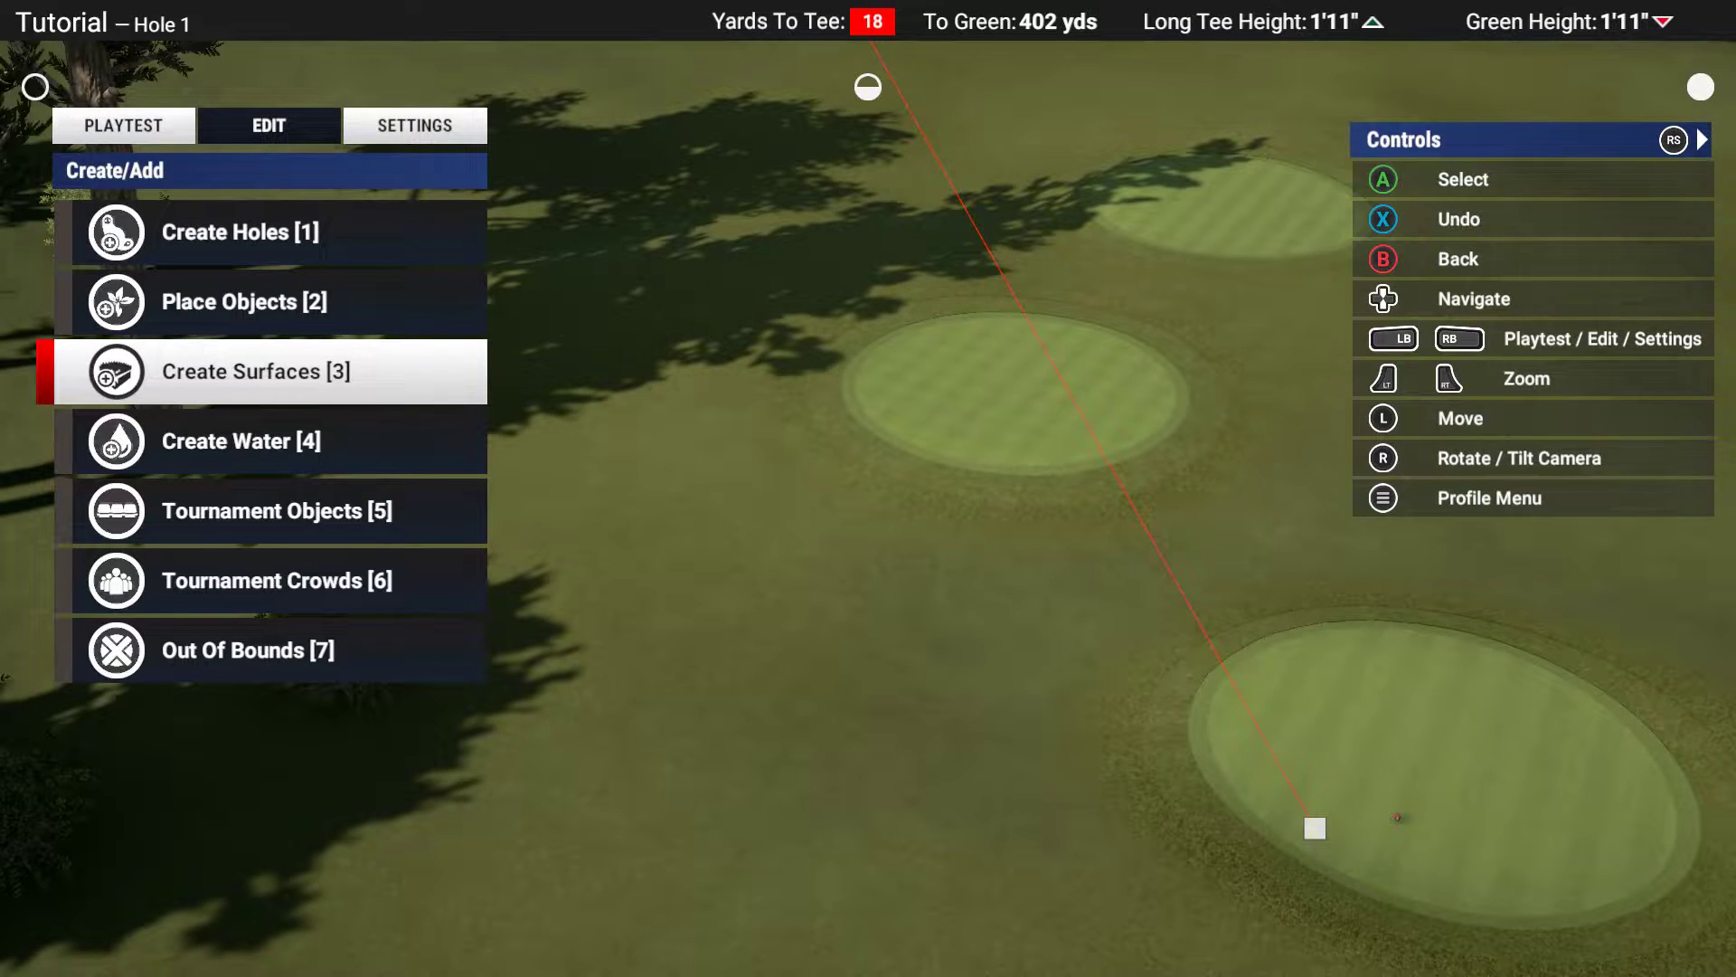
Start Landscape Flatten from the land sculpting tools with the first, firm-edged circular brush
{"action": "key", "text": "Up"}
{"action": "key", "text": "b"}
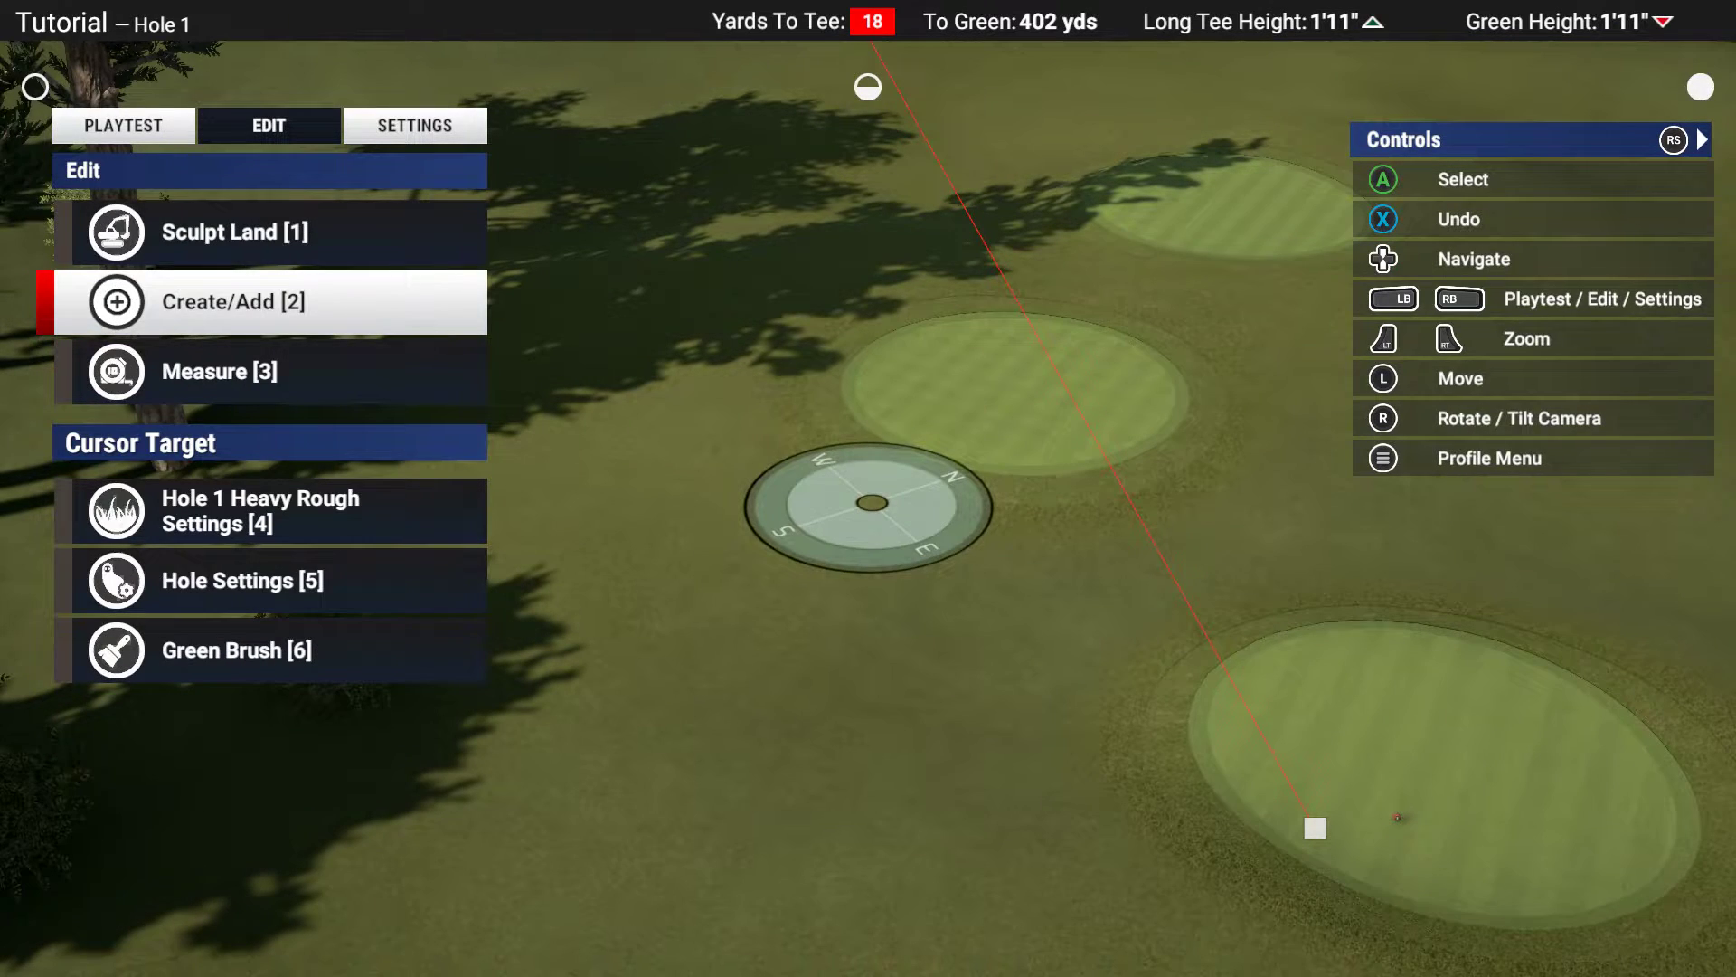
{"action": "key", "text": "Up"}
{"action": "key", "text": "Return"}
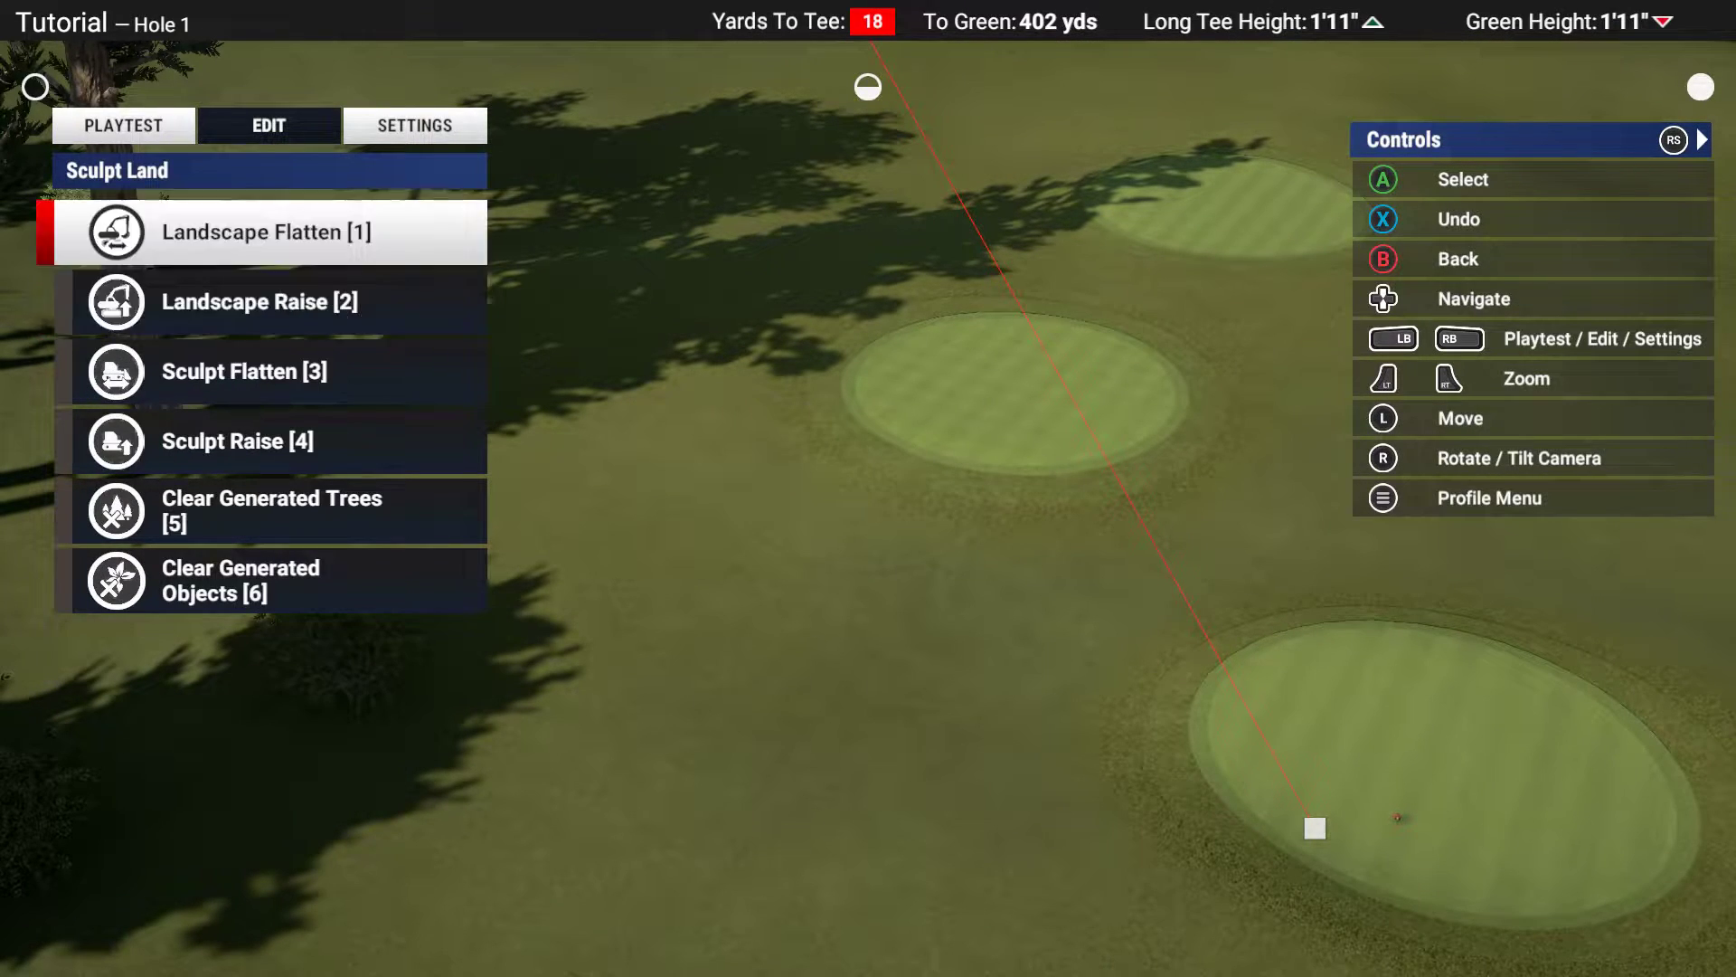
{"action": "key", "text": "Return"}
{"action": "key", "text": "Left"}
{"action": "key", "text": "Left"}
{"action": "key", "text": "Left"}
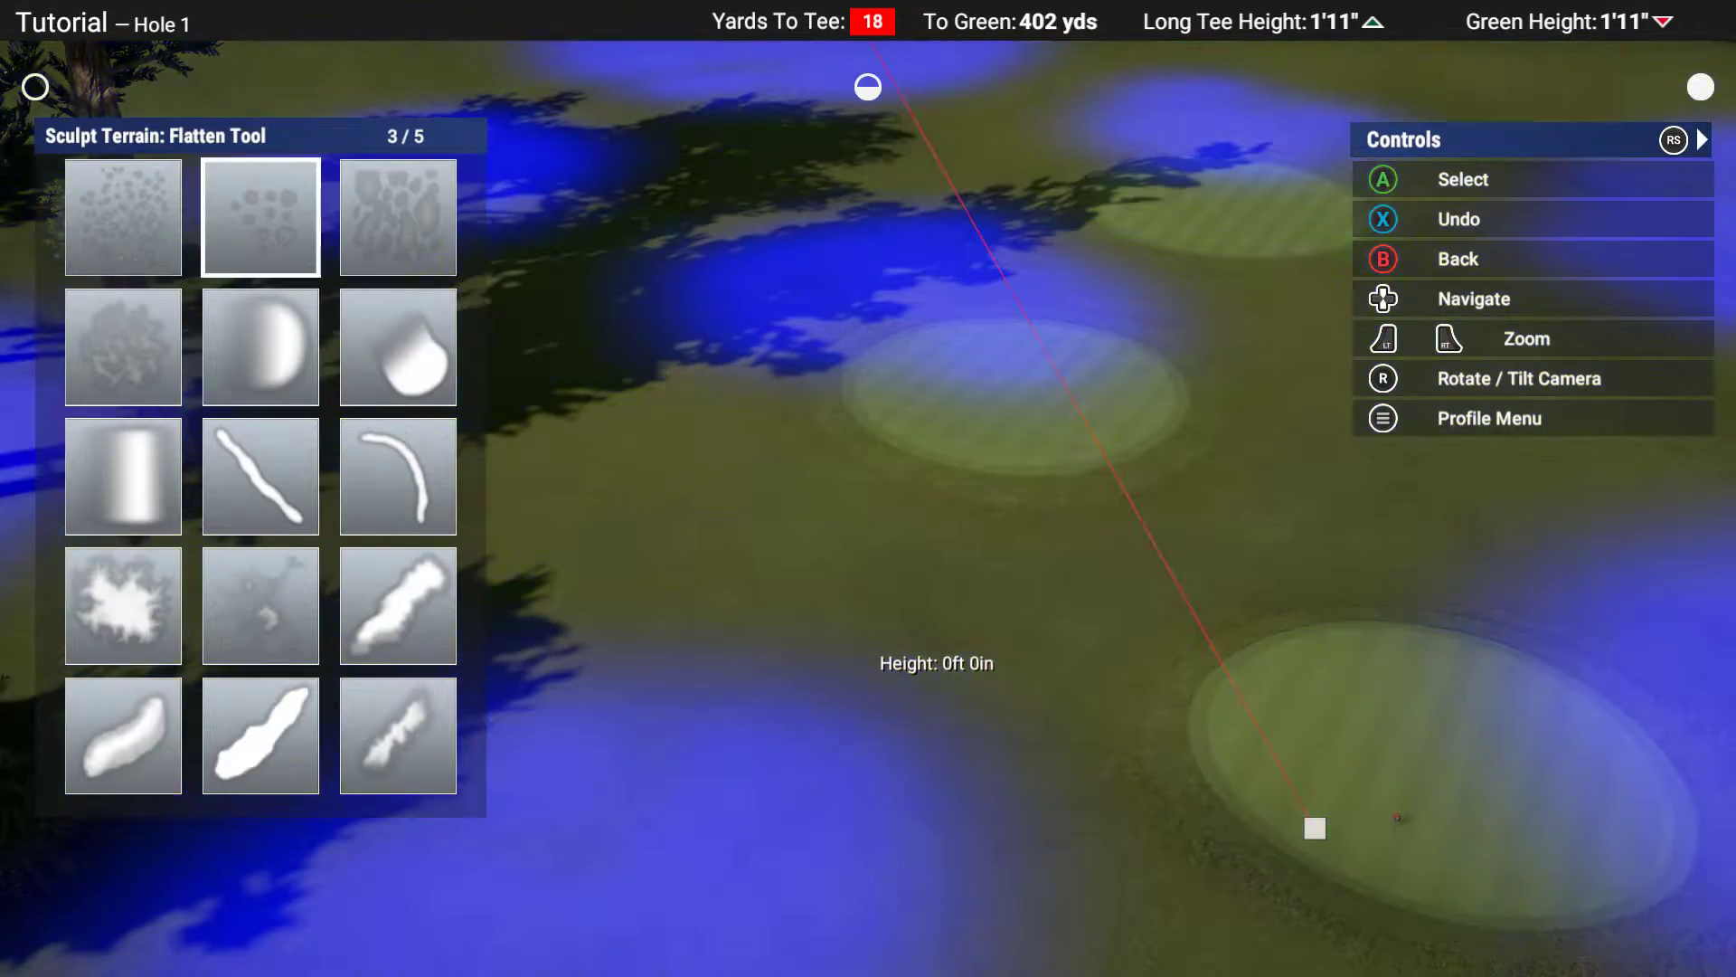
{"action": "key", "text": "Left"}
{"action": "key", "text": "Left"}
{"action": "key", "text": "Left"}
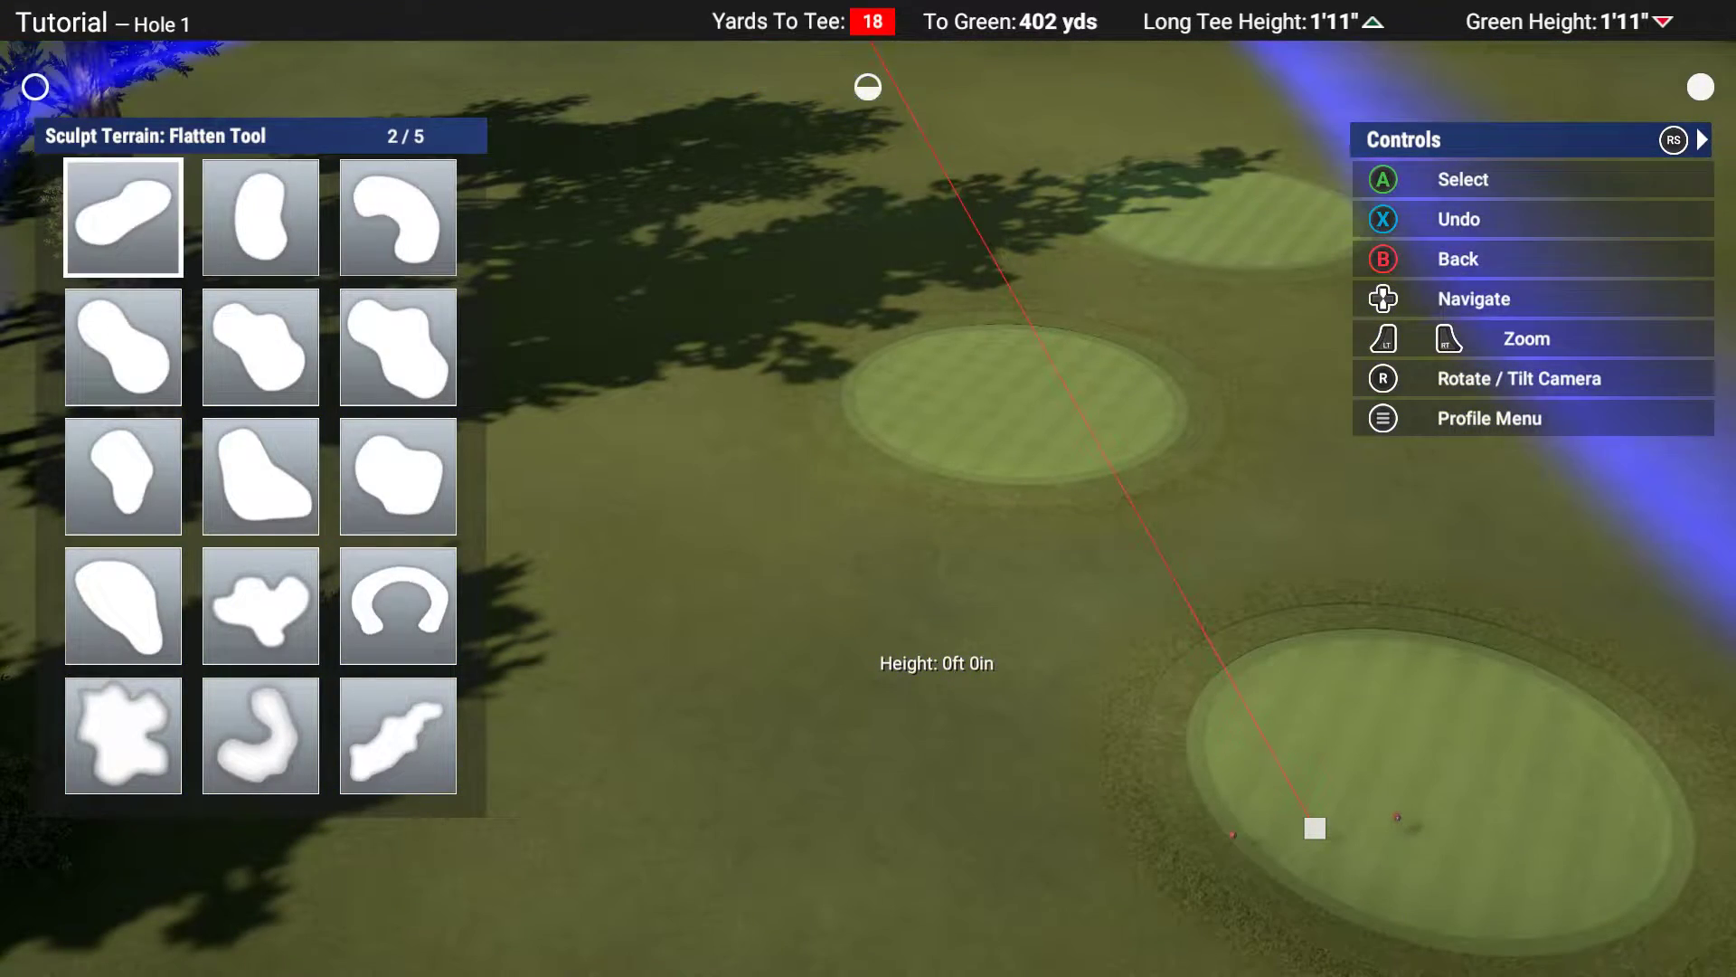
{"action": "key", "text": "Left"}
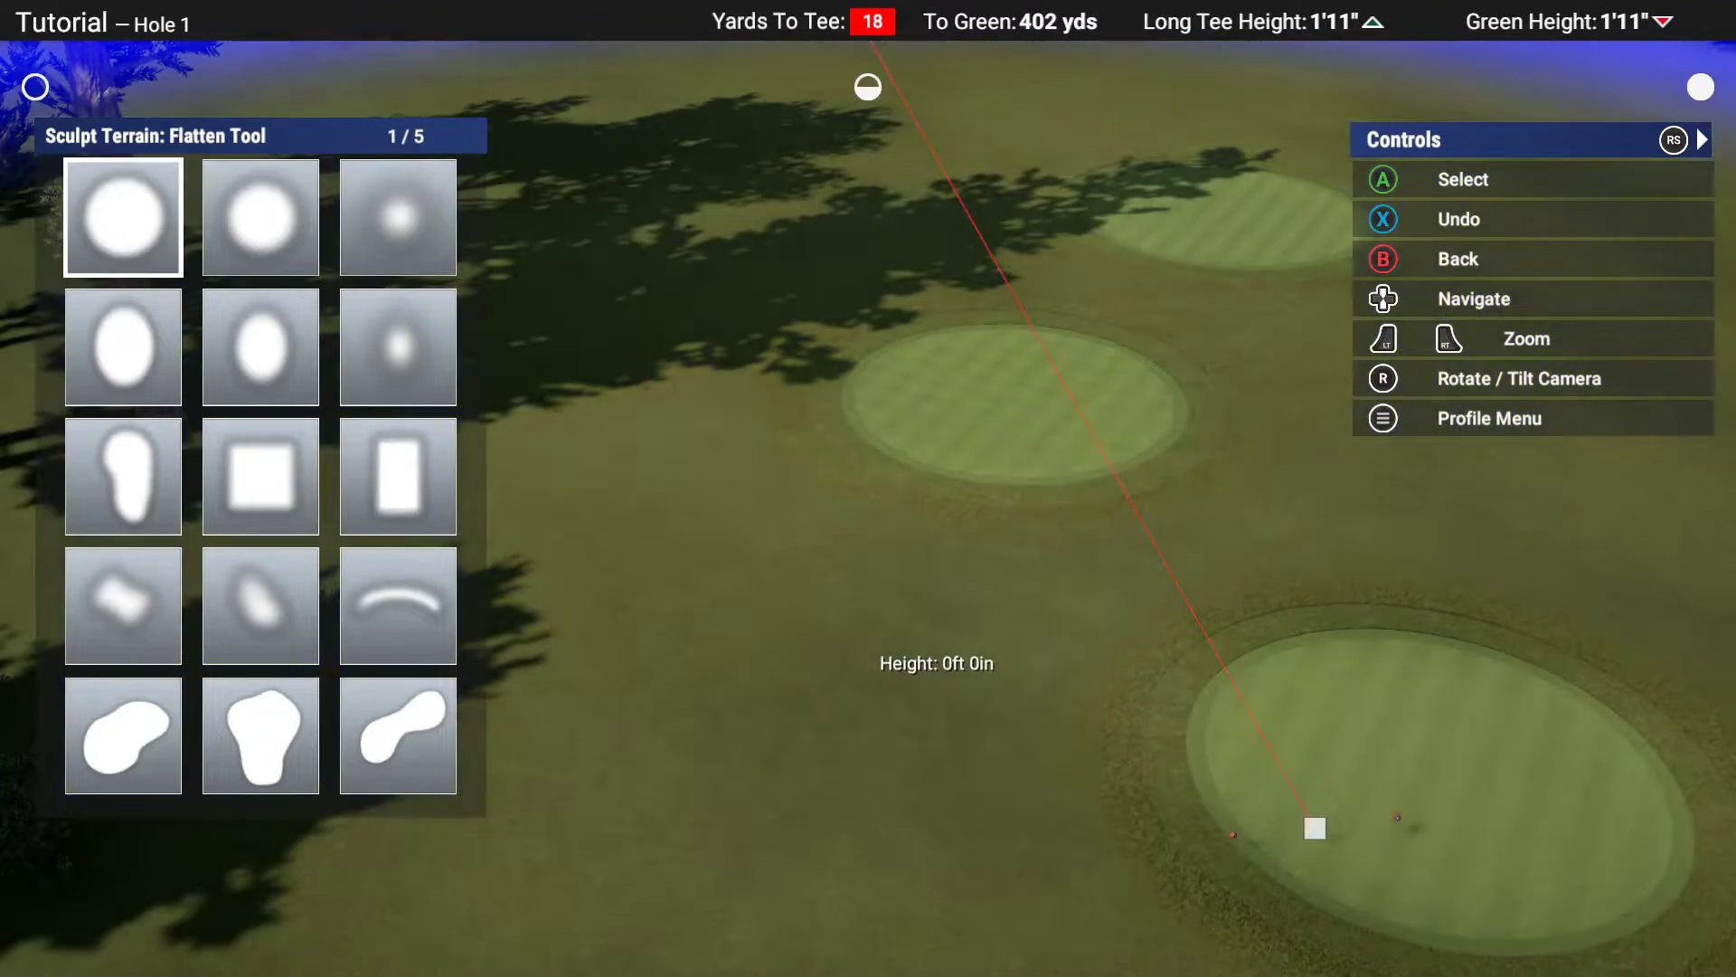
{"action": "key", "text": "Return"}
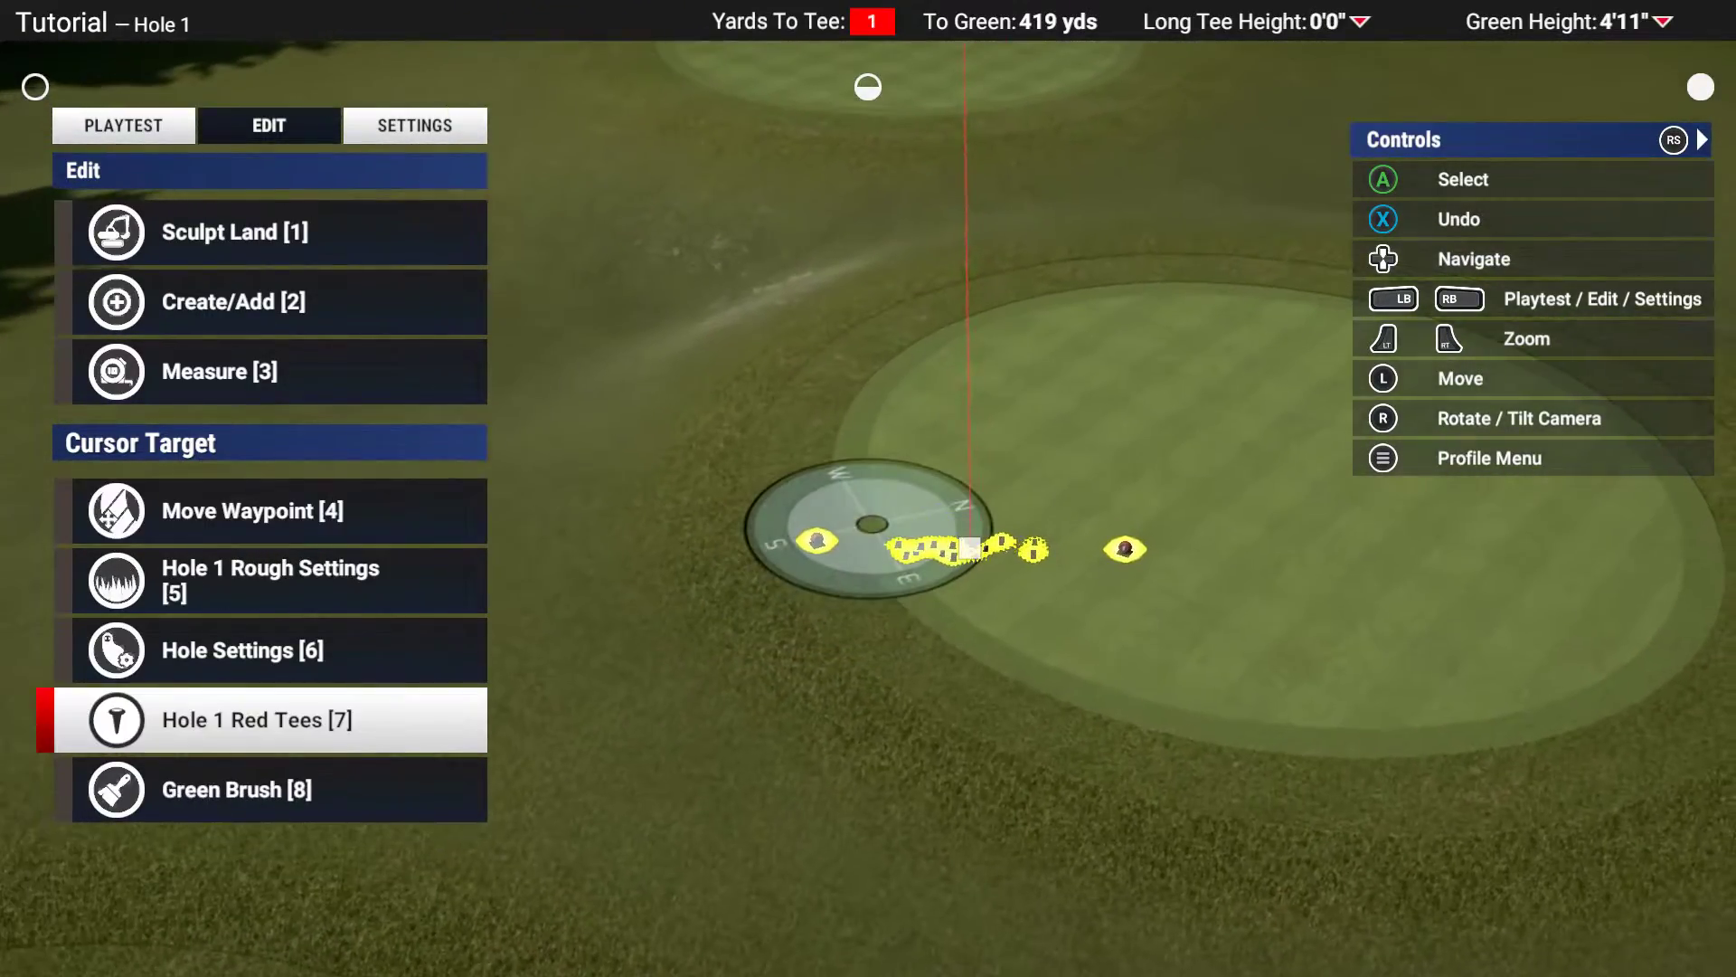
Move the Hole 1 red tees back onto the rearmost circular green, about 432 yards from the hole's green
{"action": "key", "text": "Down"}
{"action": "key", "text": "Up"}
{"action": "key", "text": "Return"}
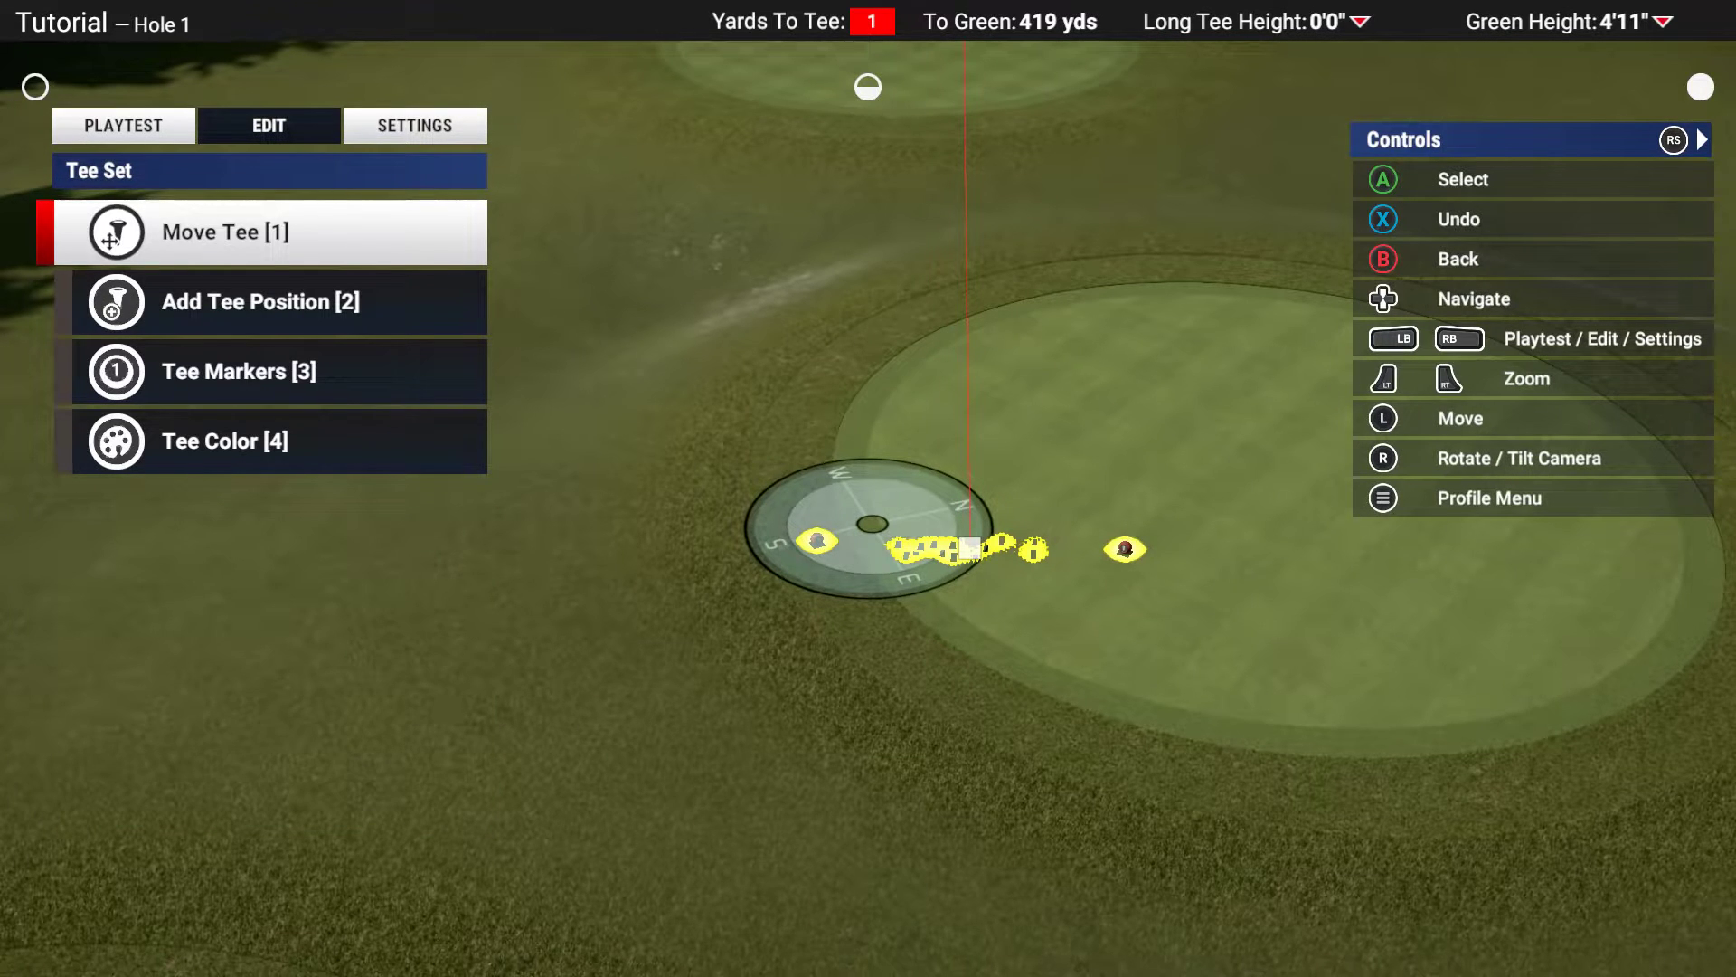
{"action": "key", "text": "Return"}
{"action": "key", "text": "Down"}
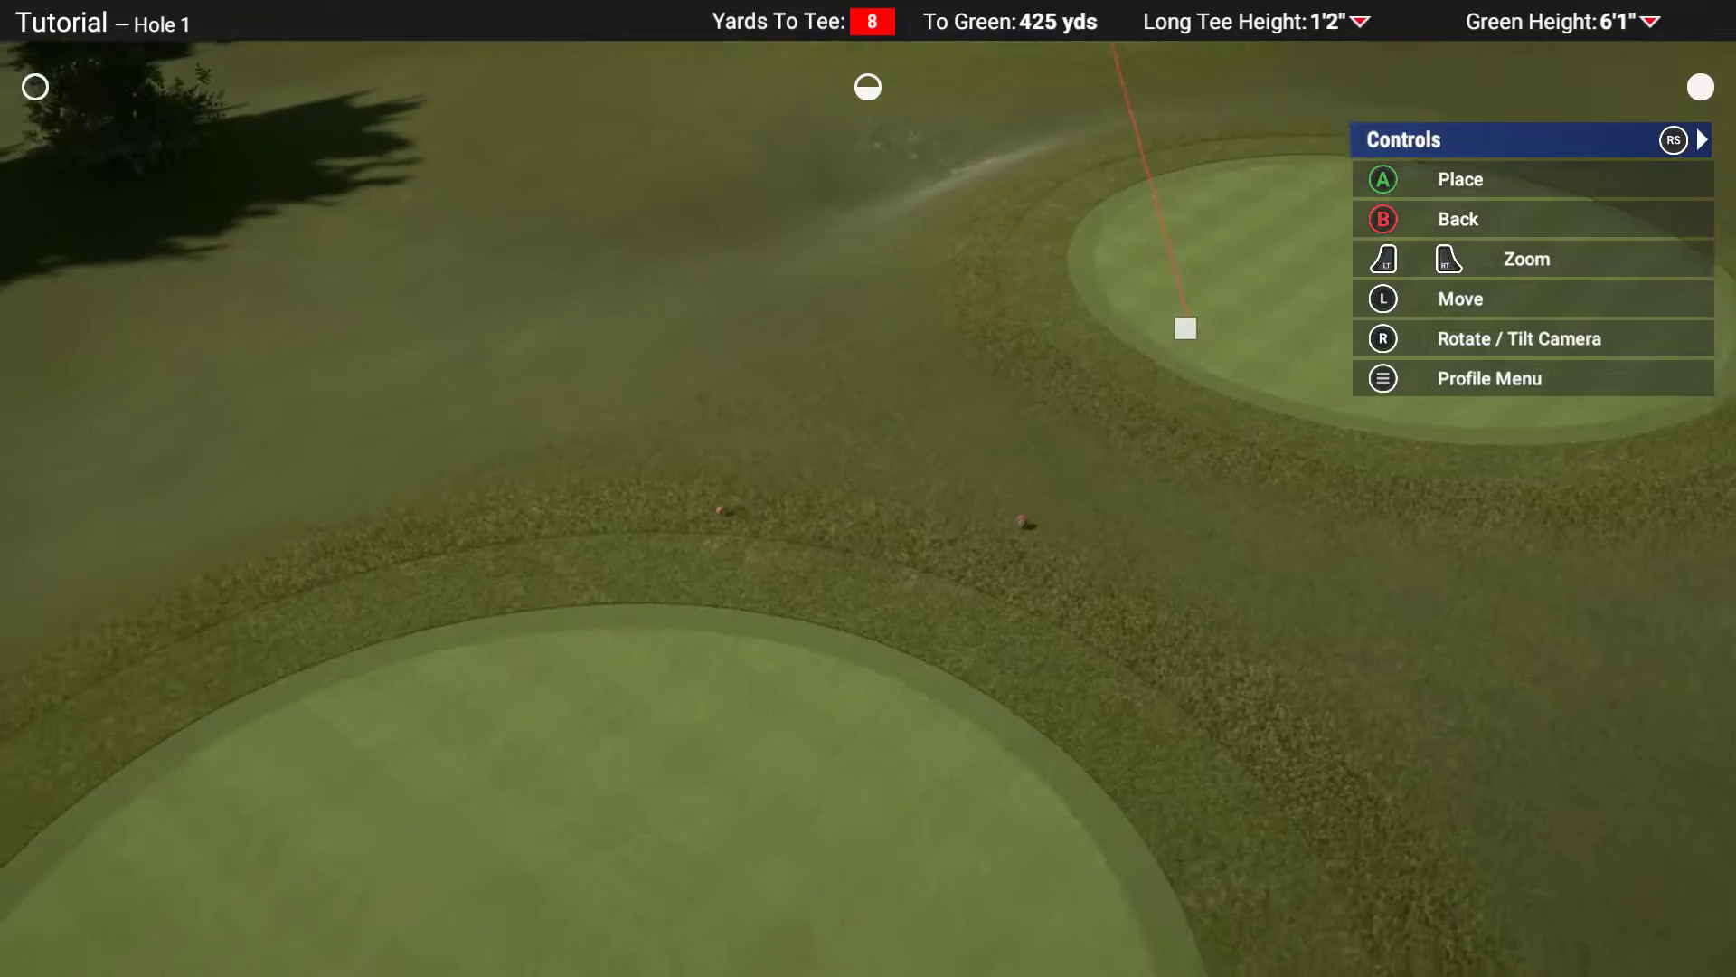
{"action": "key", "text": "Down"}
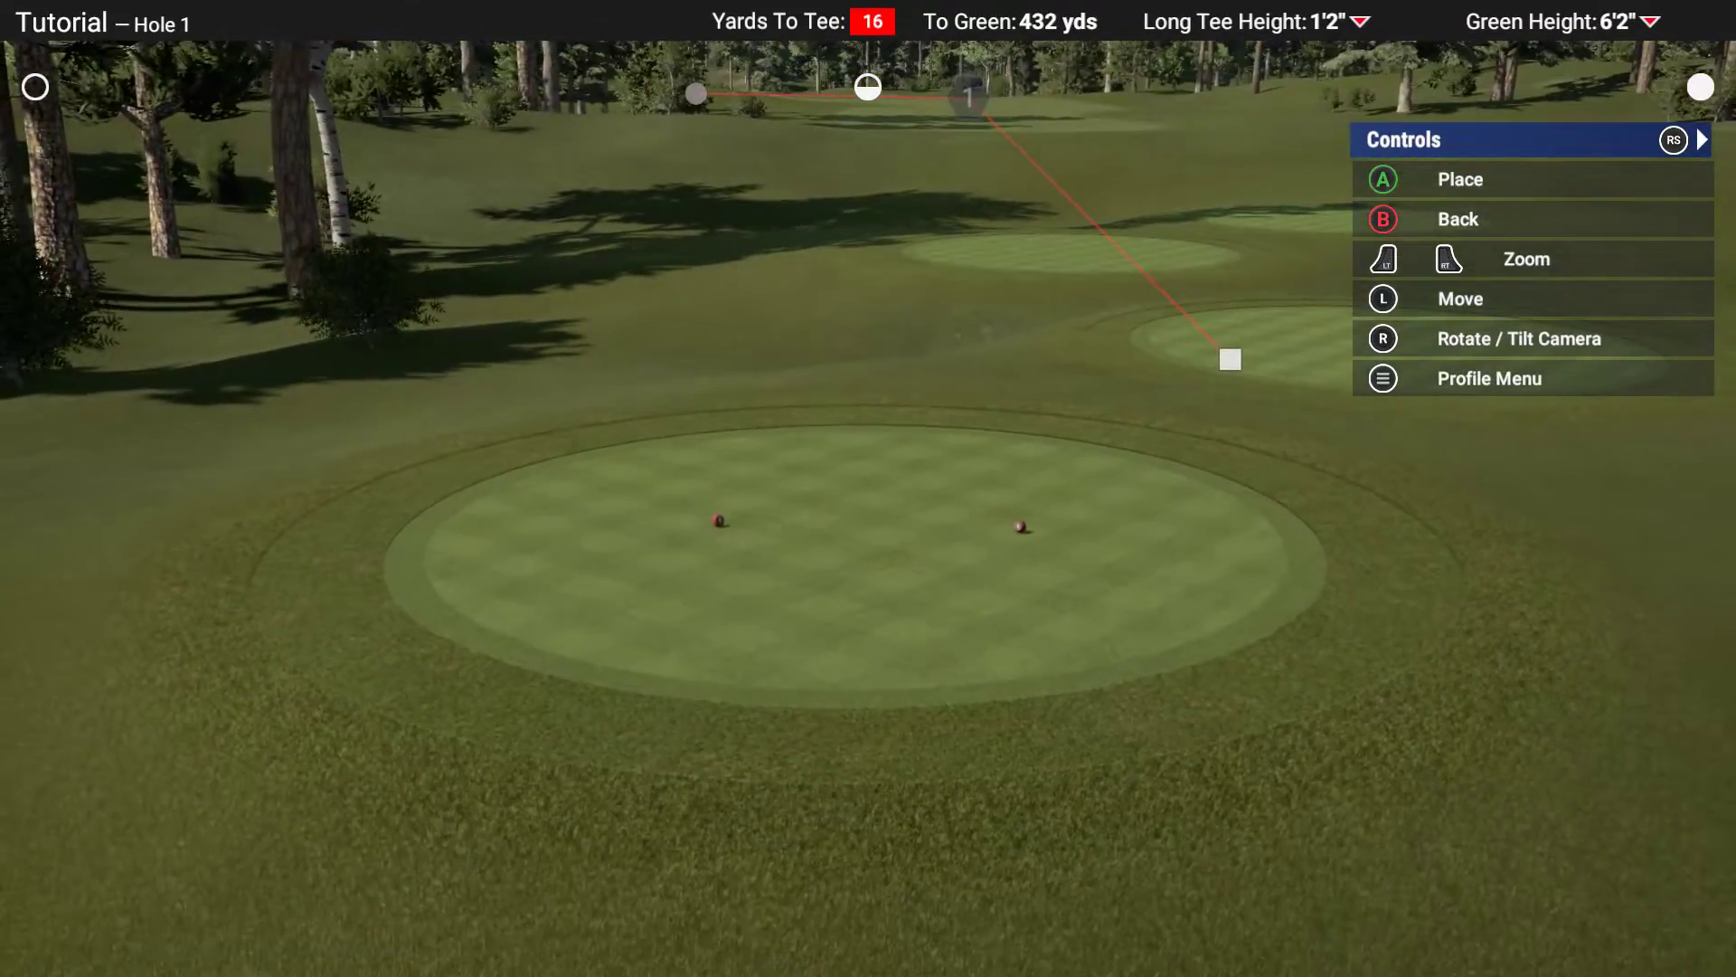
{"action": "key", "text": "Down"}
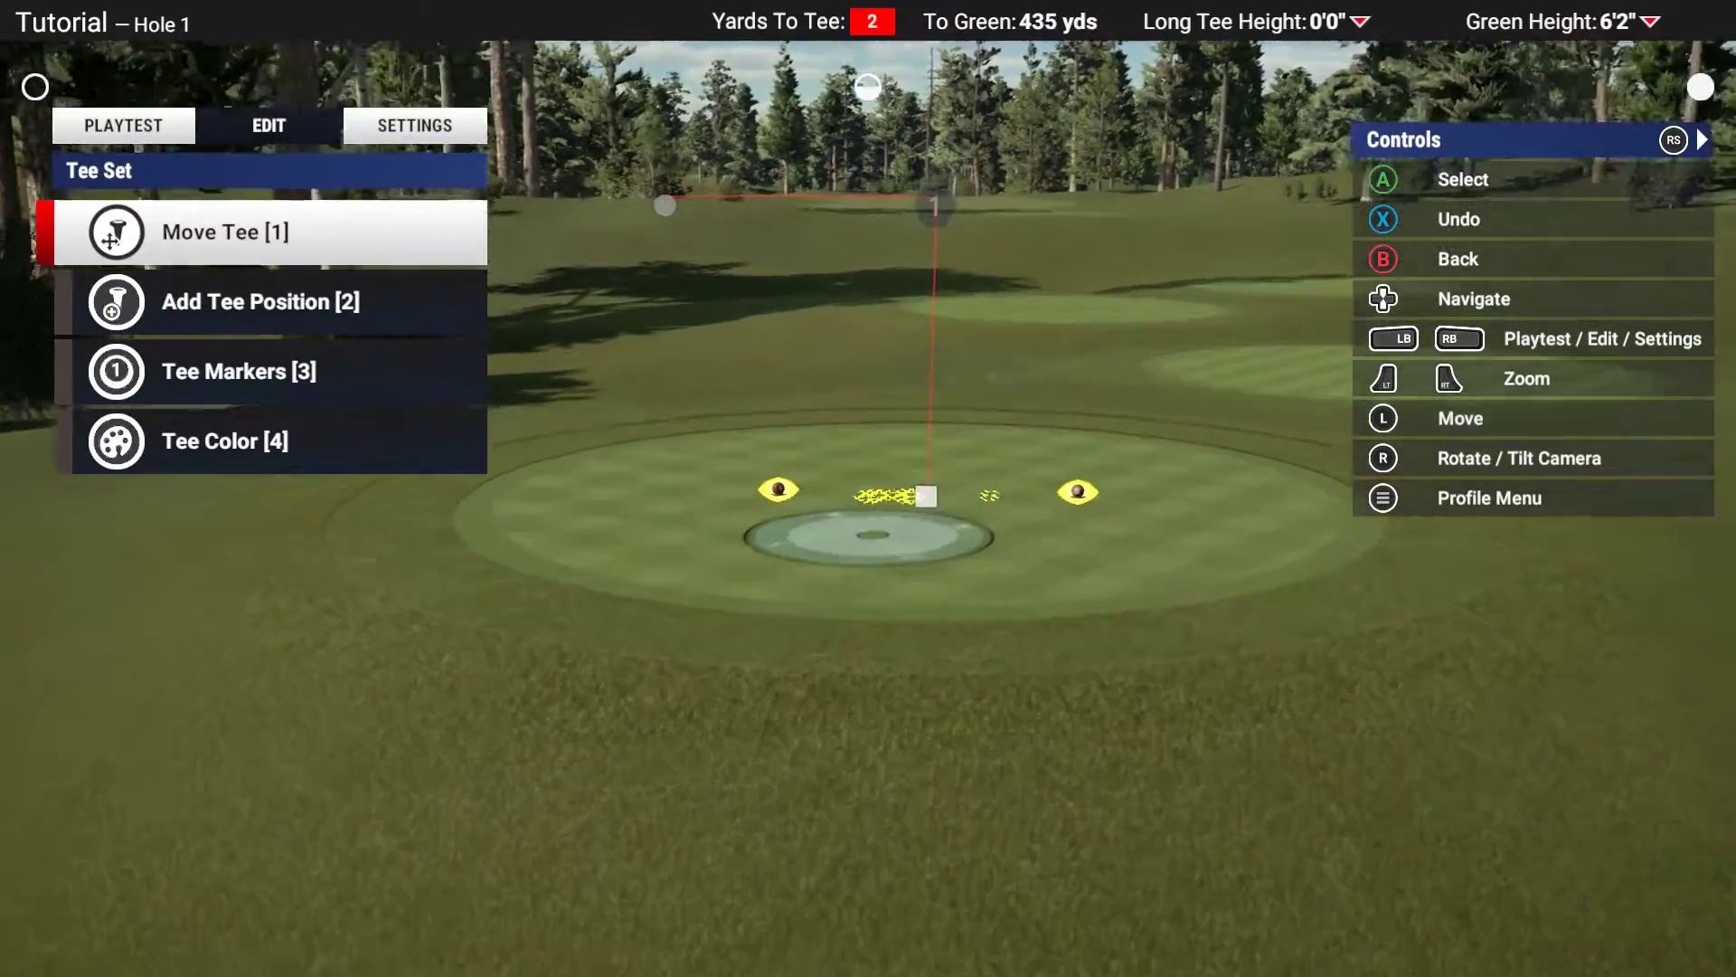
{"action": "key", "text": "Escape"}
Examine the sightline from the moved red tees along the hole line to the fairway and waypoint
{"action": "key", "text": "Up"}
{"action": "key", "text": "Up"}
{"action": "key", "text": "Down"}
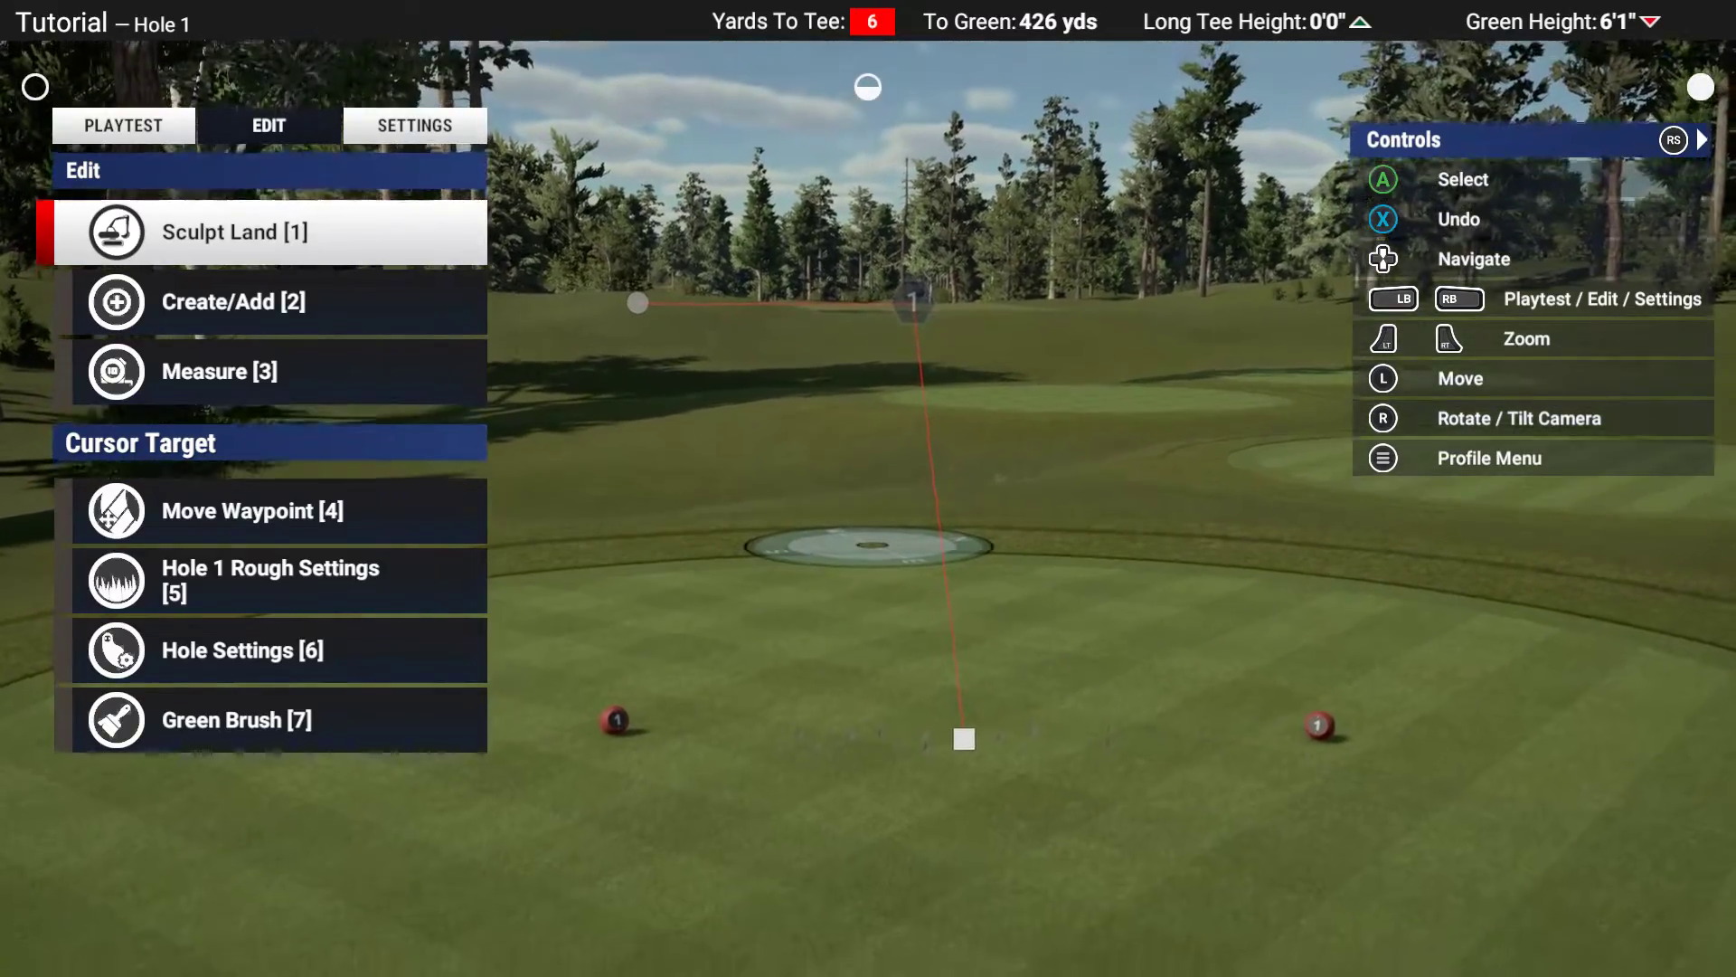
{"action": "key", "text": "Down"}
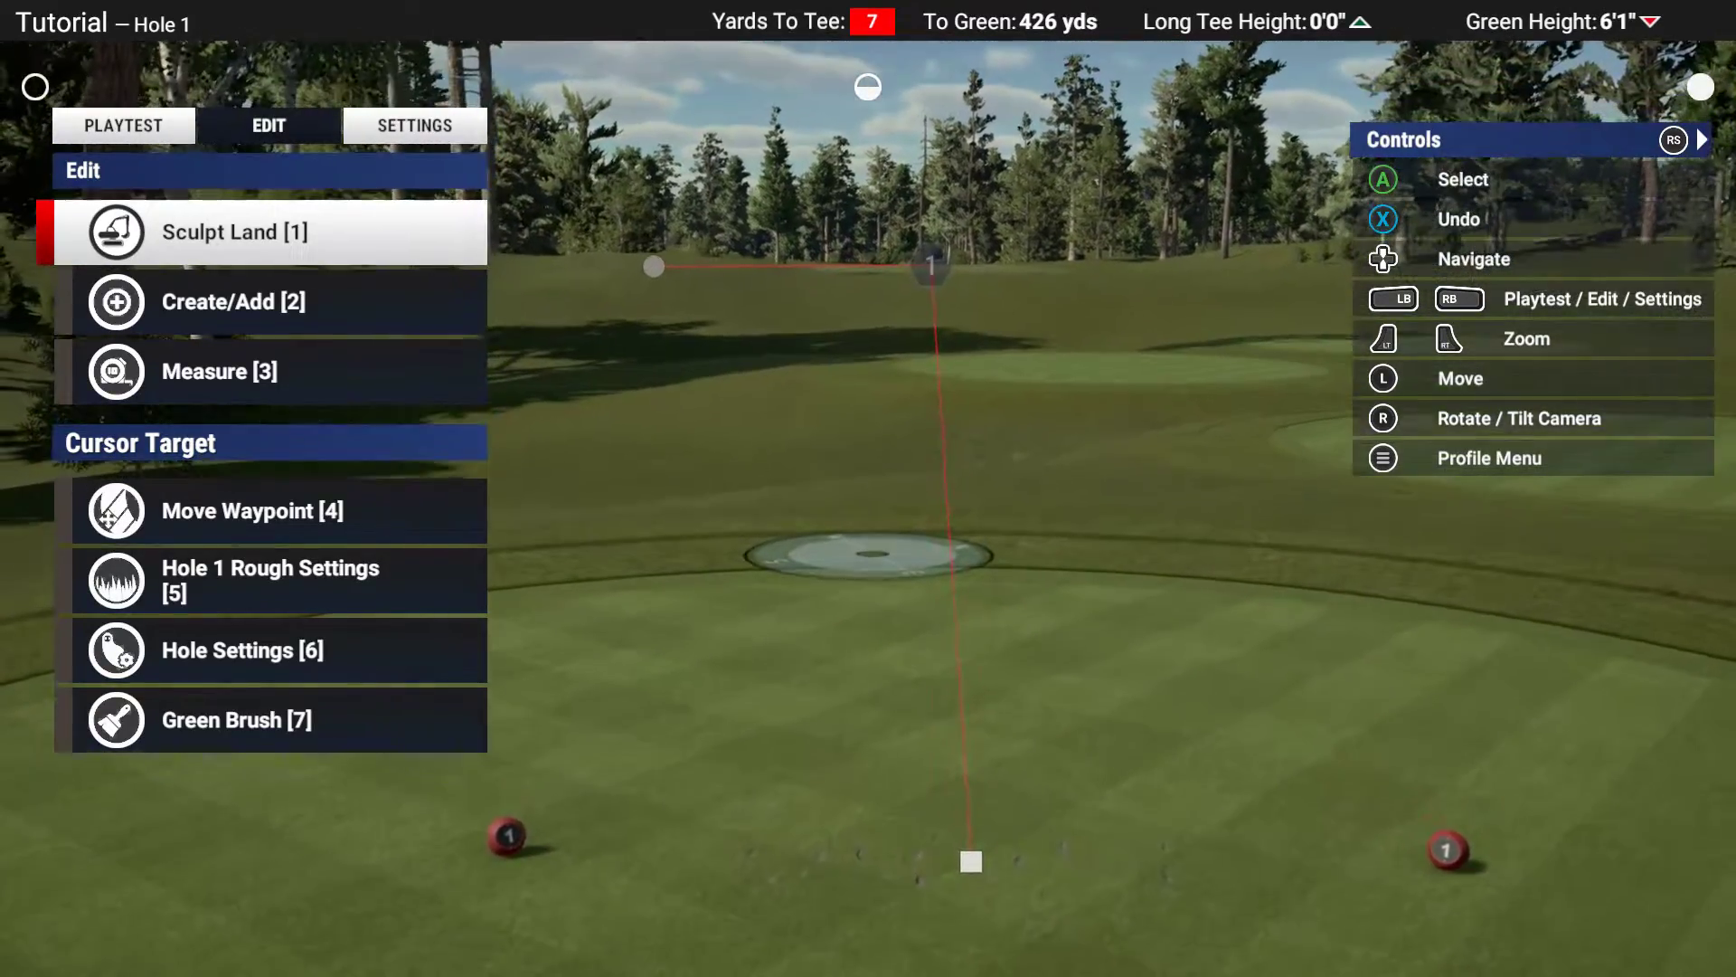
{"action": "key", "text": "Up"}
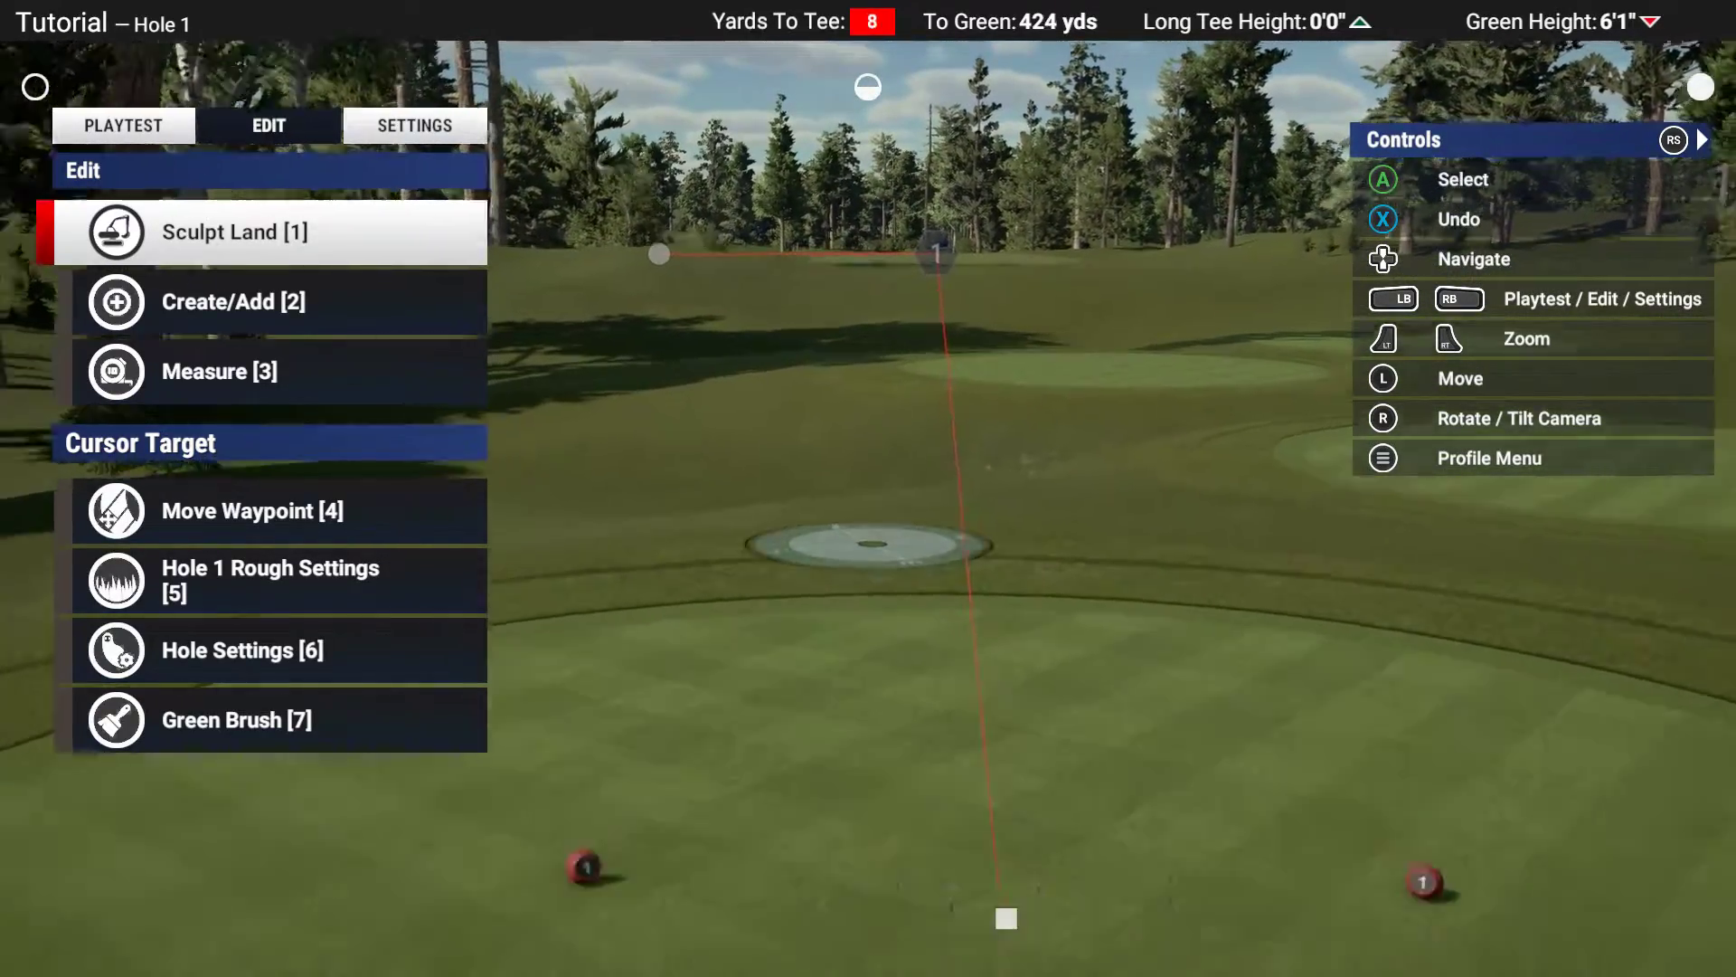
{"action": "key", "text": "Up"}
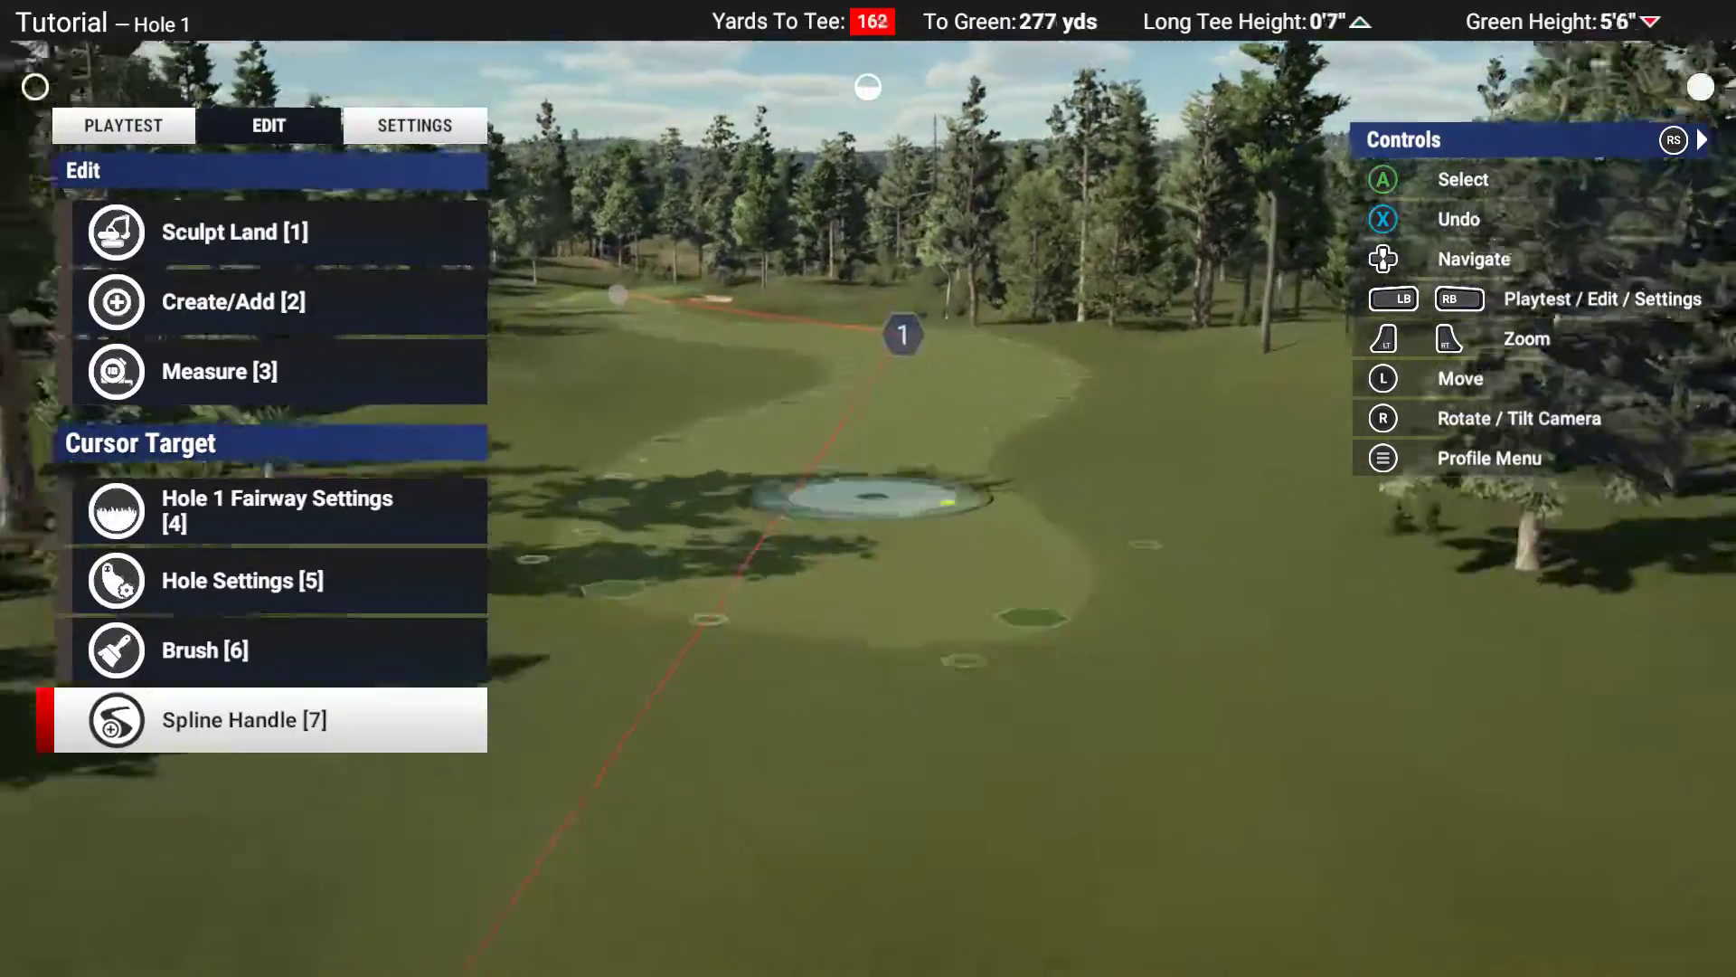
{"action": "key", "text": "Up"}
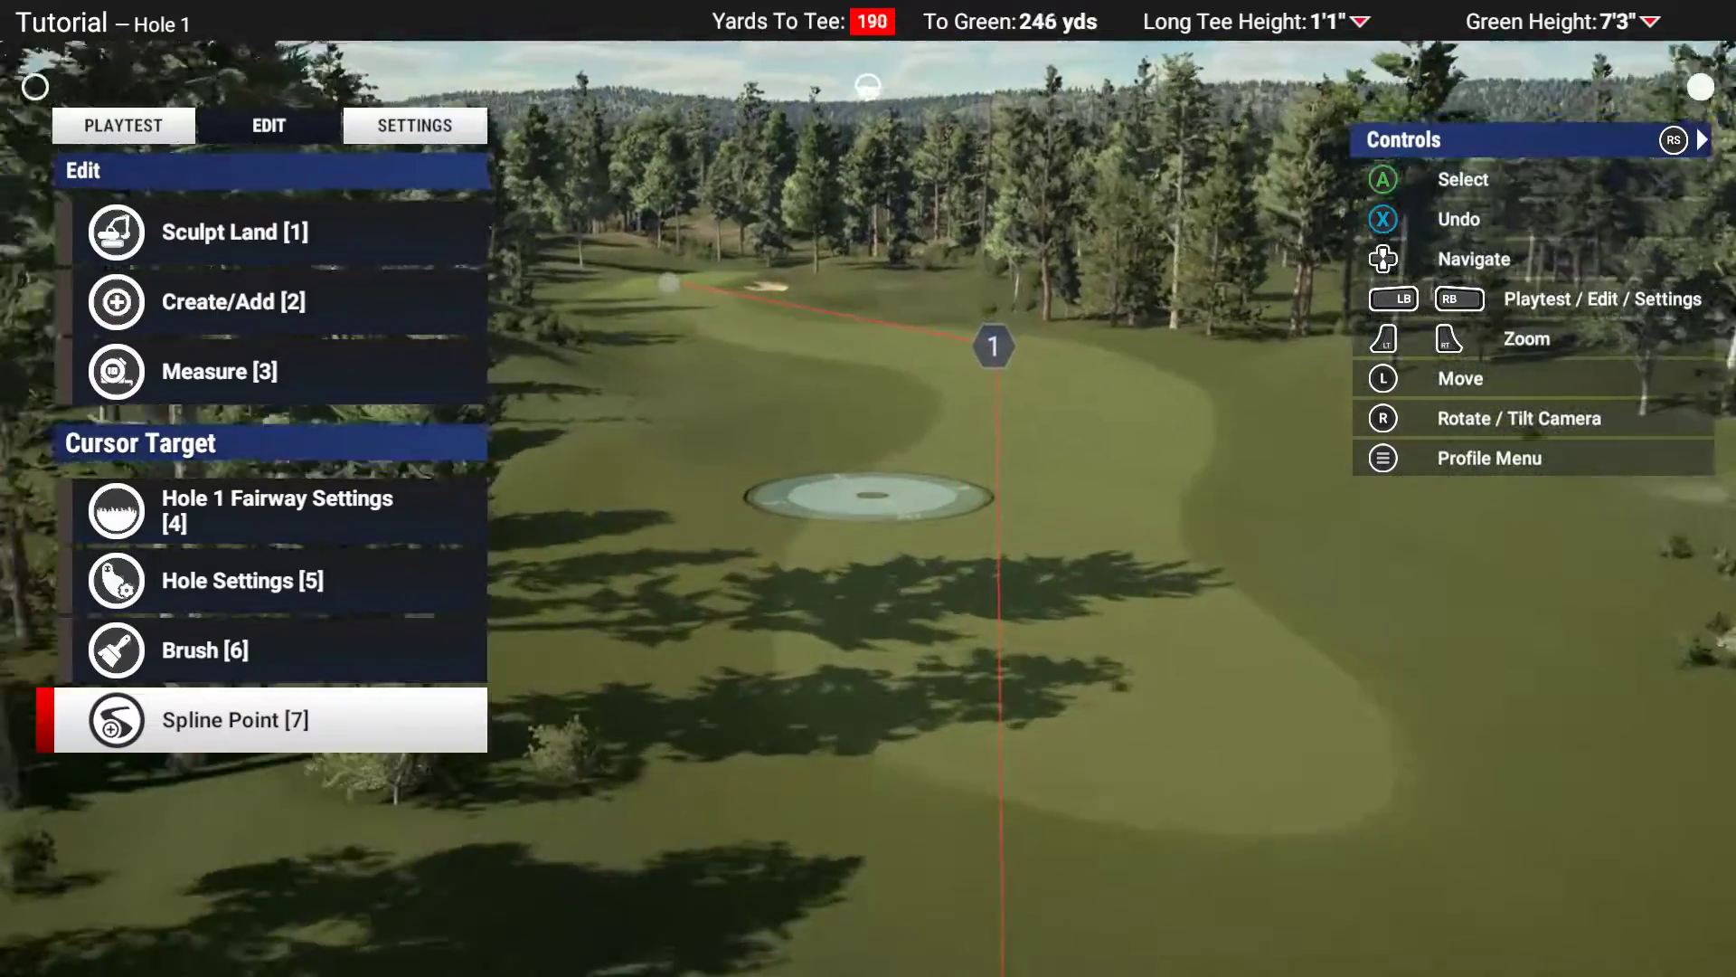
{"action": "key", "text": "Up"}
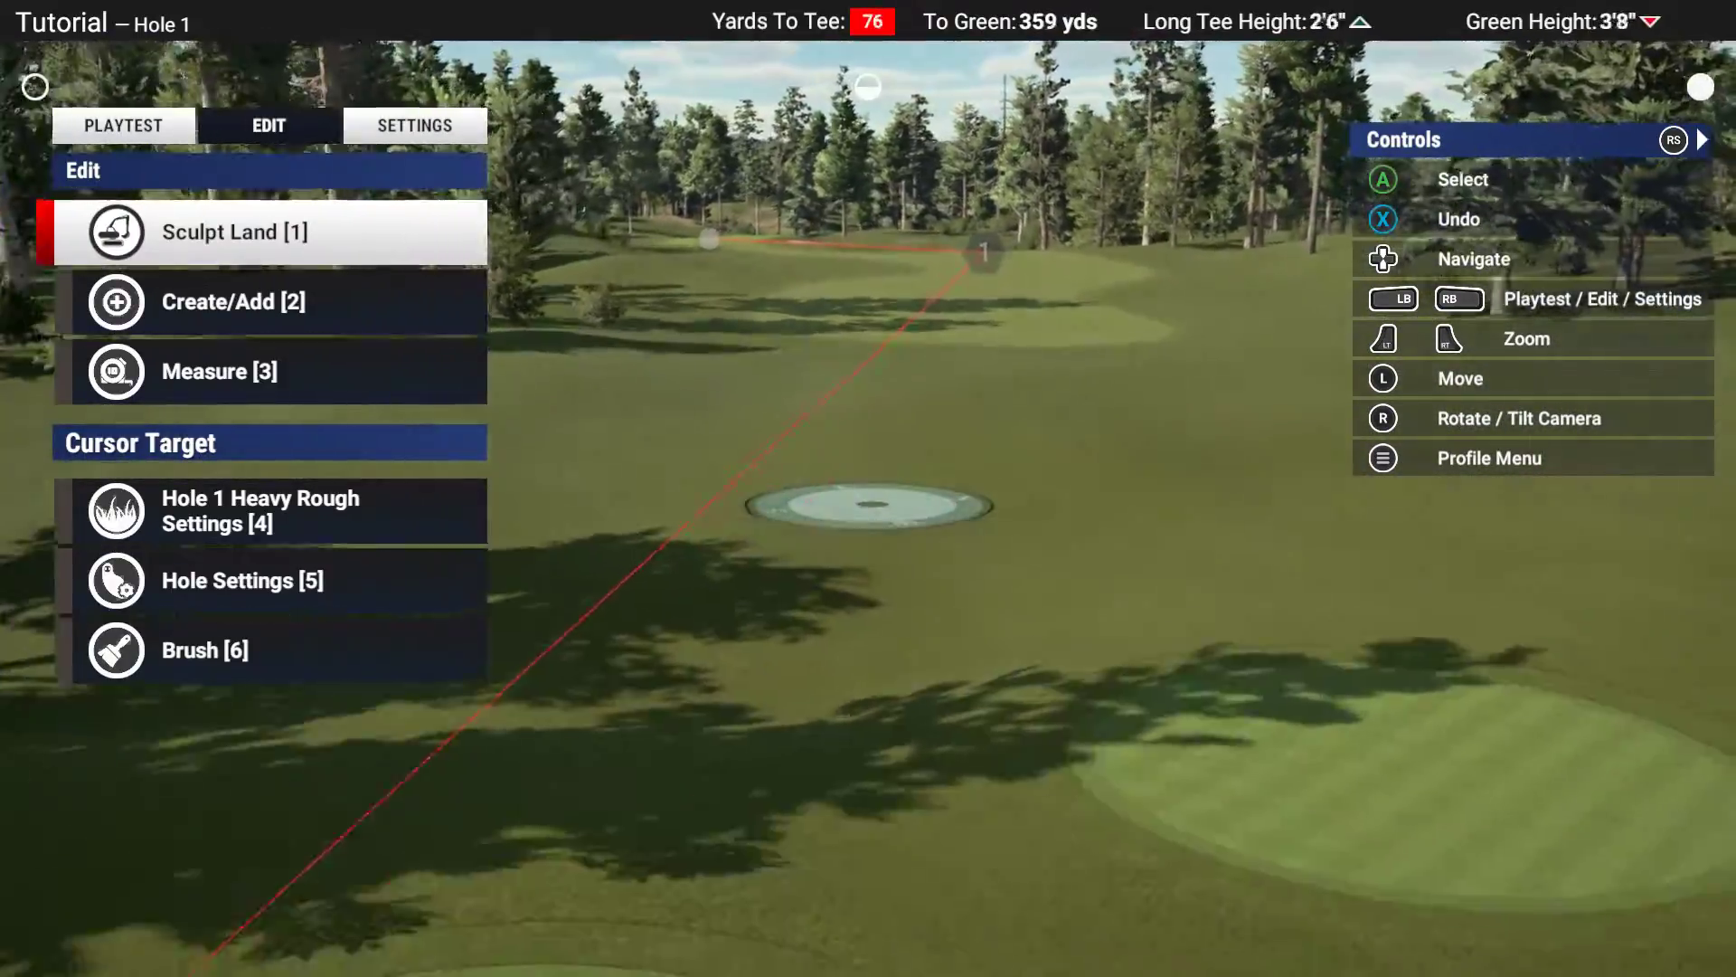
Try a soft circular sculpting brush on the hole line in front of the tee areas, at heights 1ft 7in and -8ft 9in
{"action": "key", "text": "Return"}
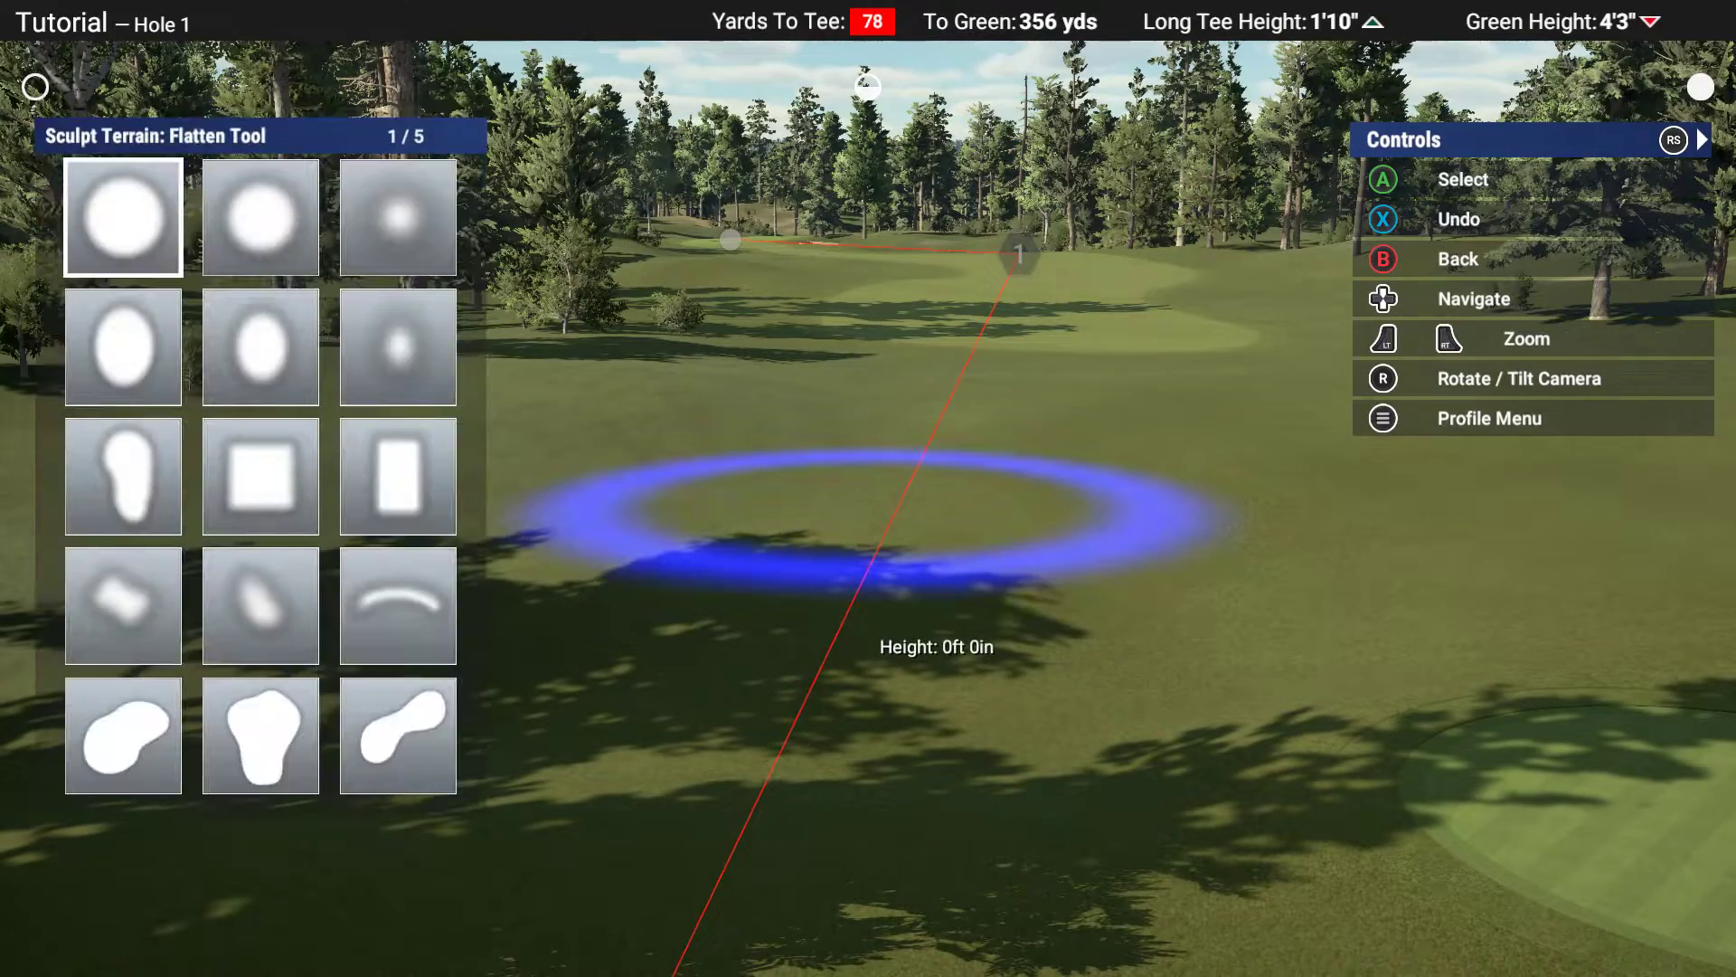
{"action": "key", "text": "Return"}
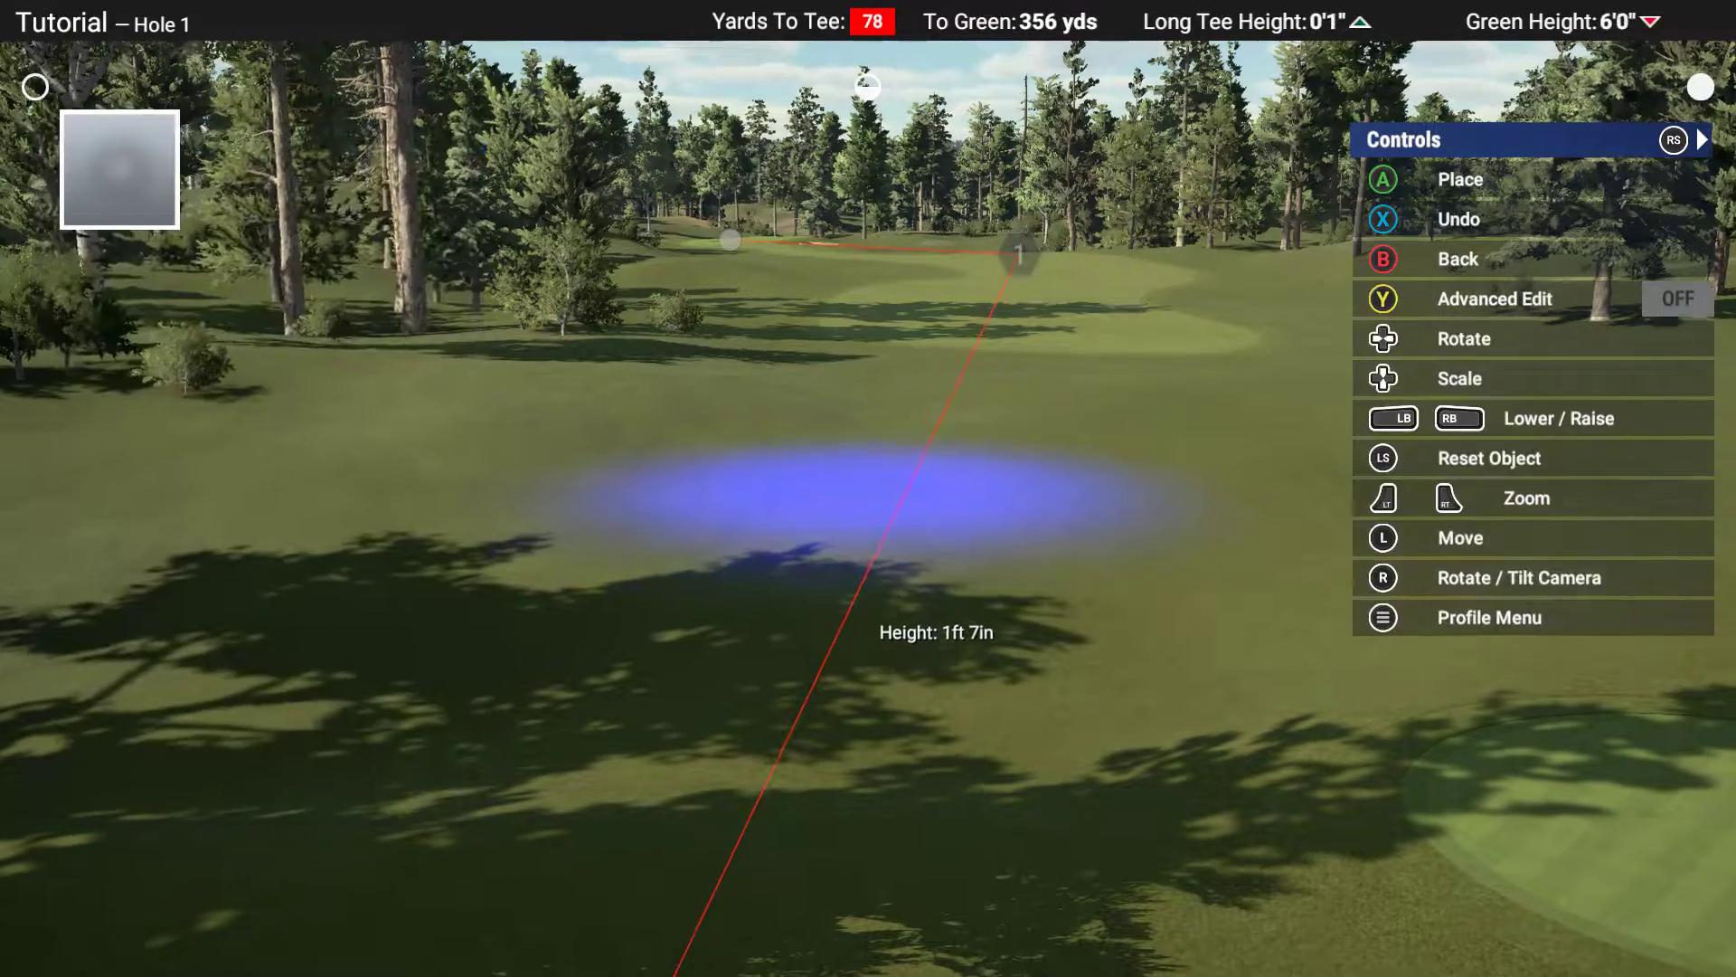
{"action": "key", "text": "Up"}
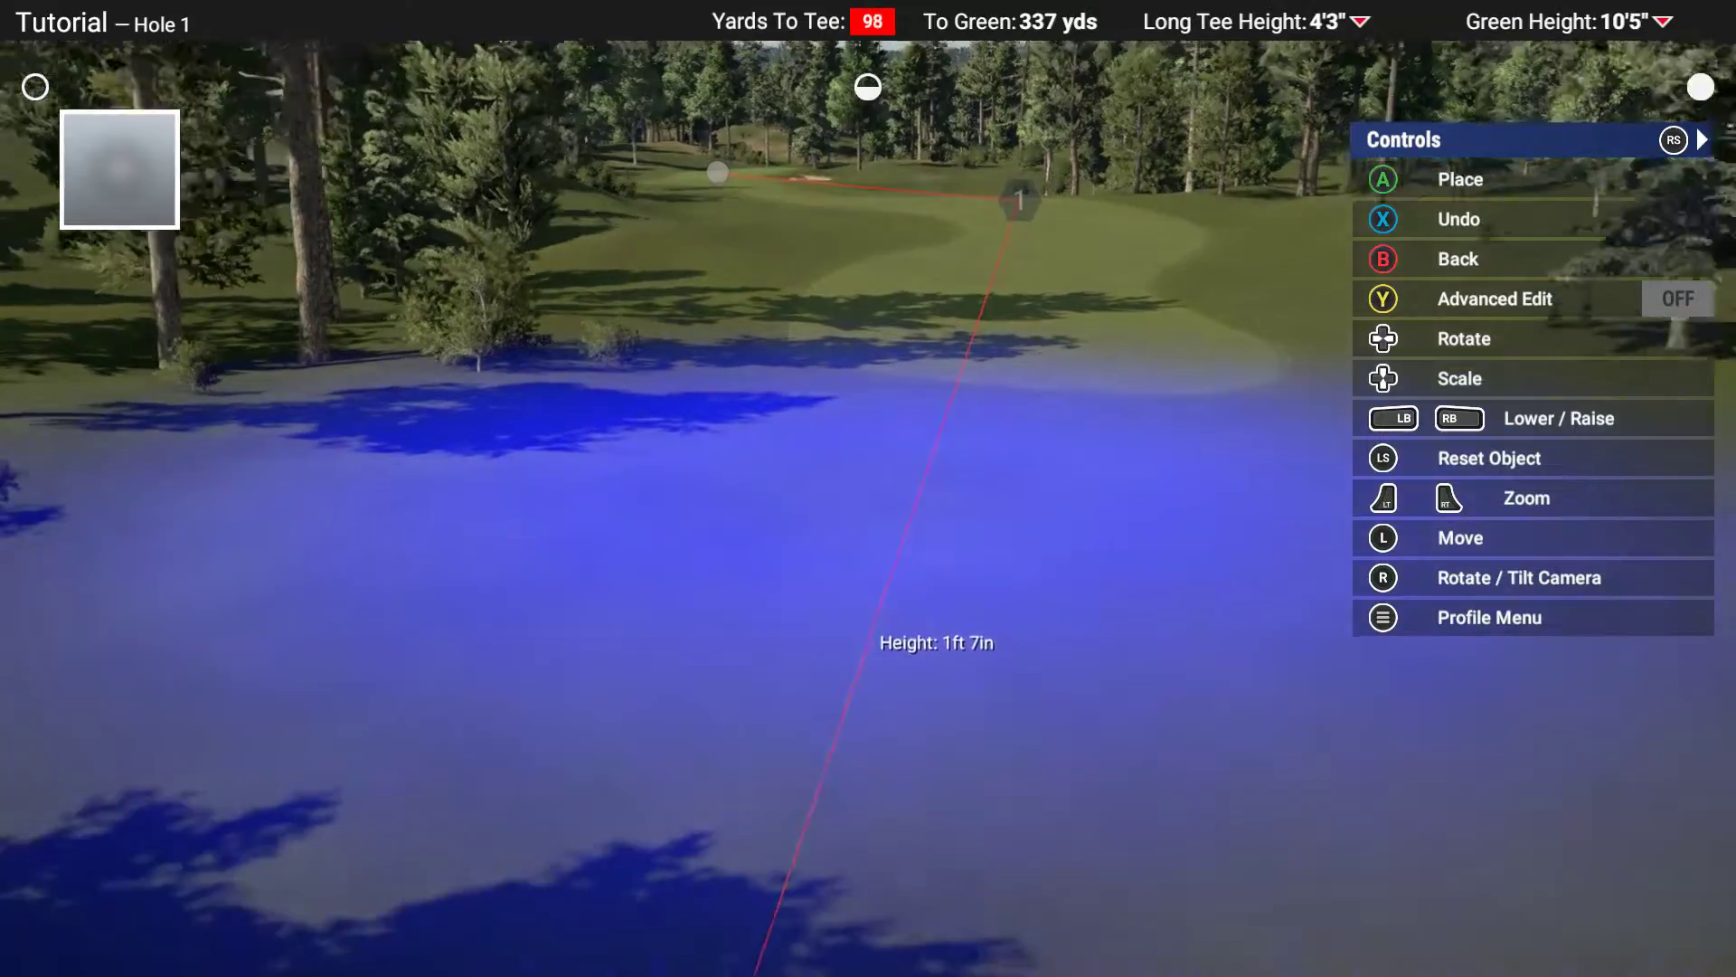
{"action": "key", "text": "Down"}
{"action": "key", "text": "Down"}
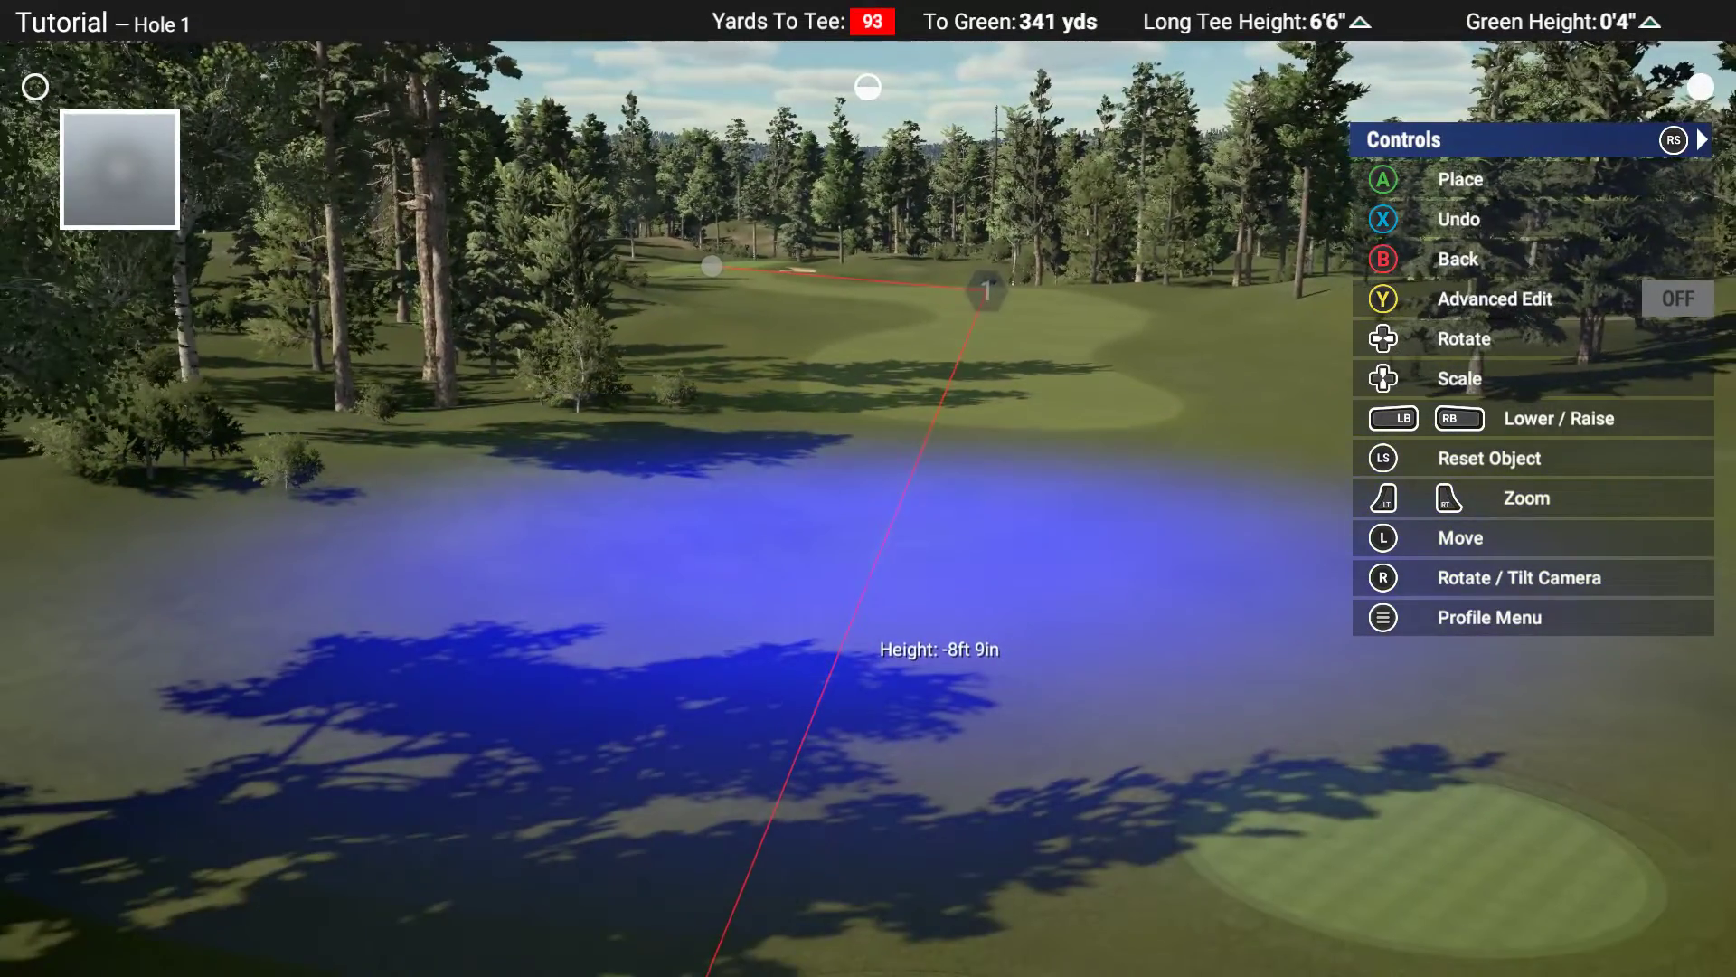
{"action": "key", "text": "Escape"}
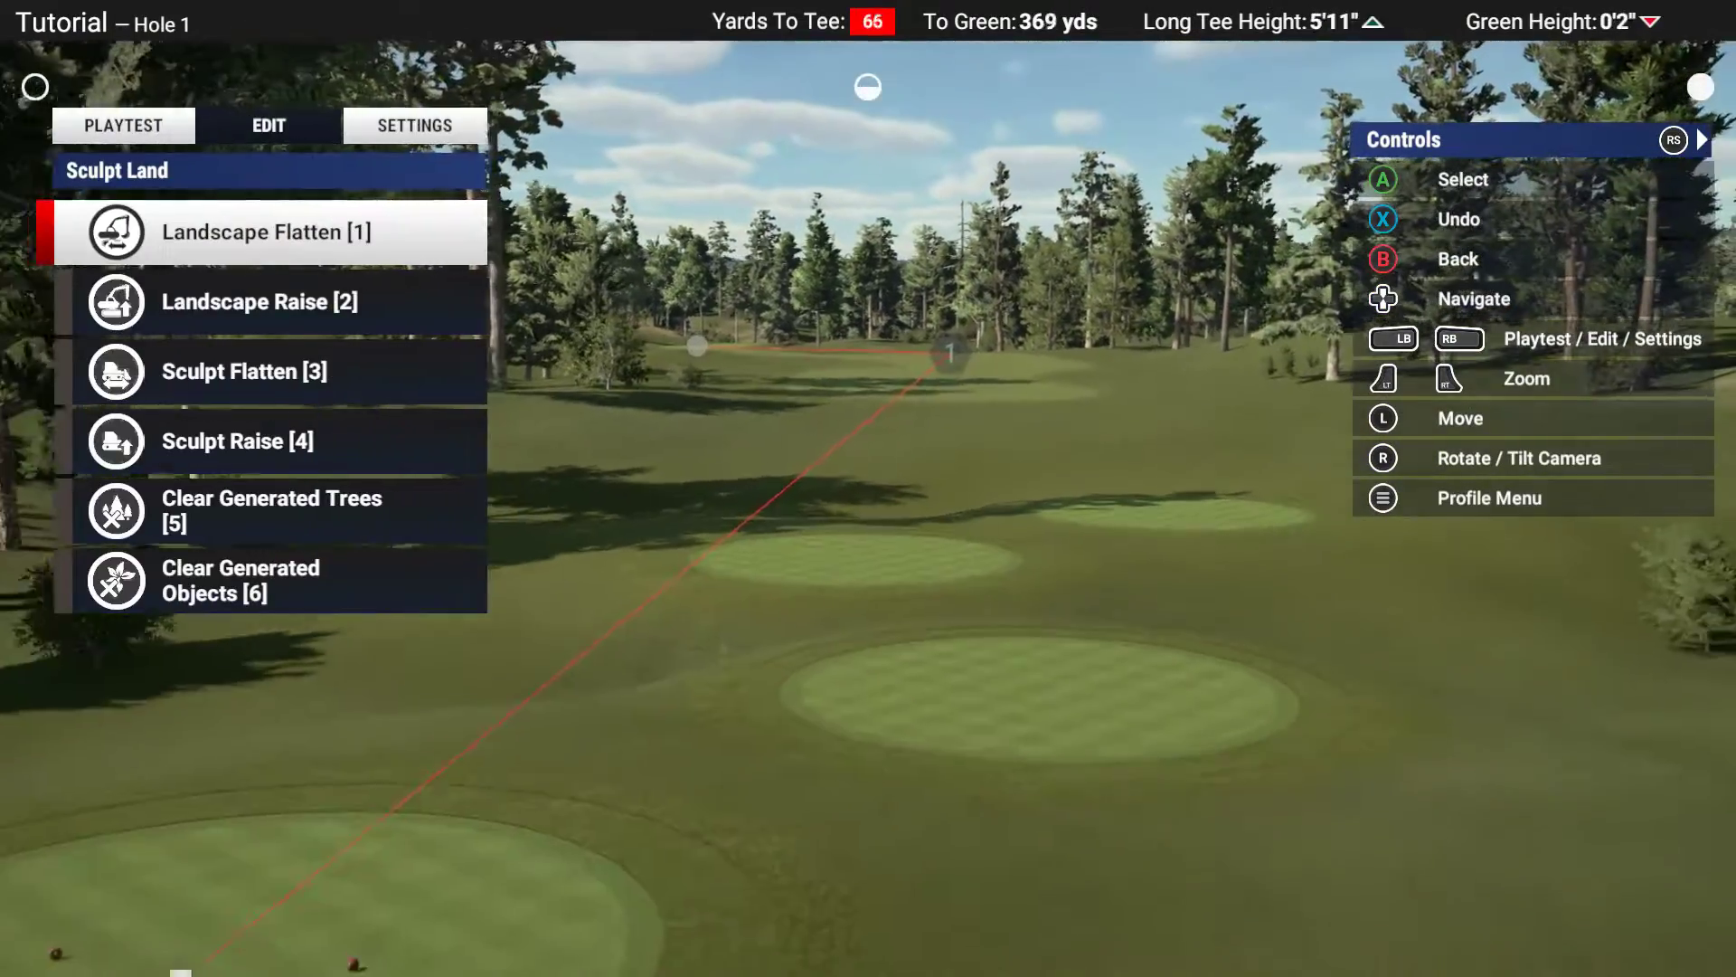
Try an enlarged soft sculpting brush along the fairway, at height 5ft 3in about 226 yards and 6ft 0in about 292 yards from the tee
{"action": "key", "text": "Return"}
{"action": "key", "text": "Return"}
{"action": "key", "text": "Up"}
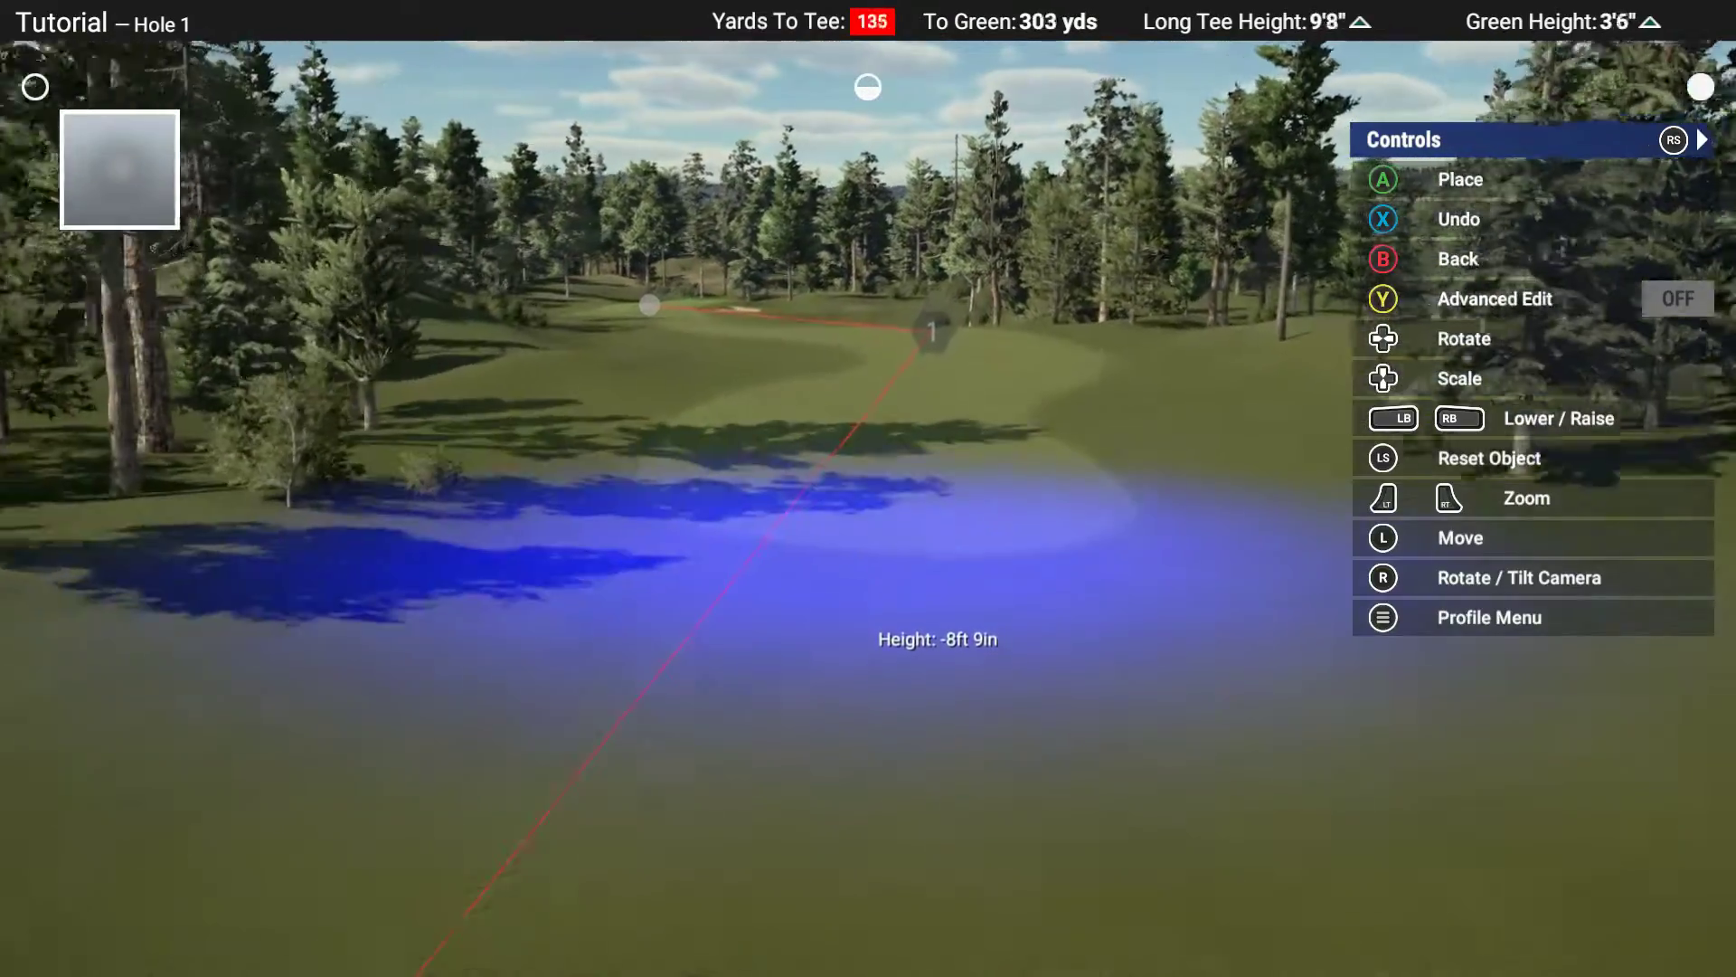
{"action": "key", "text": "Up"}
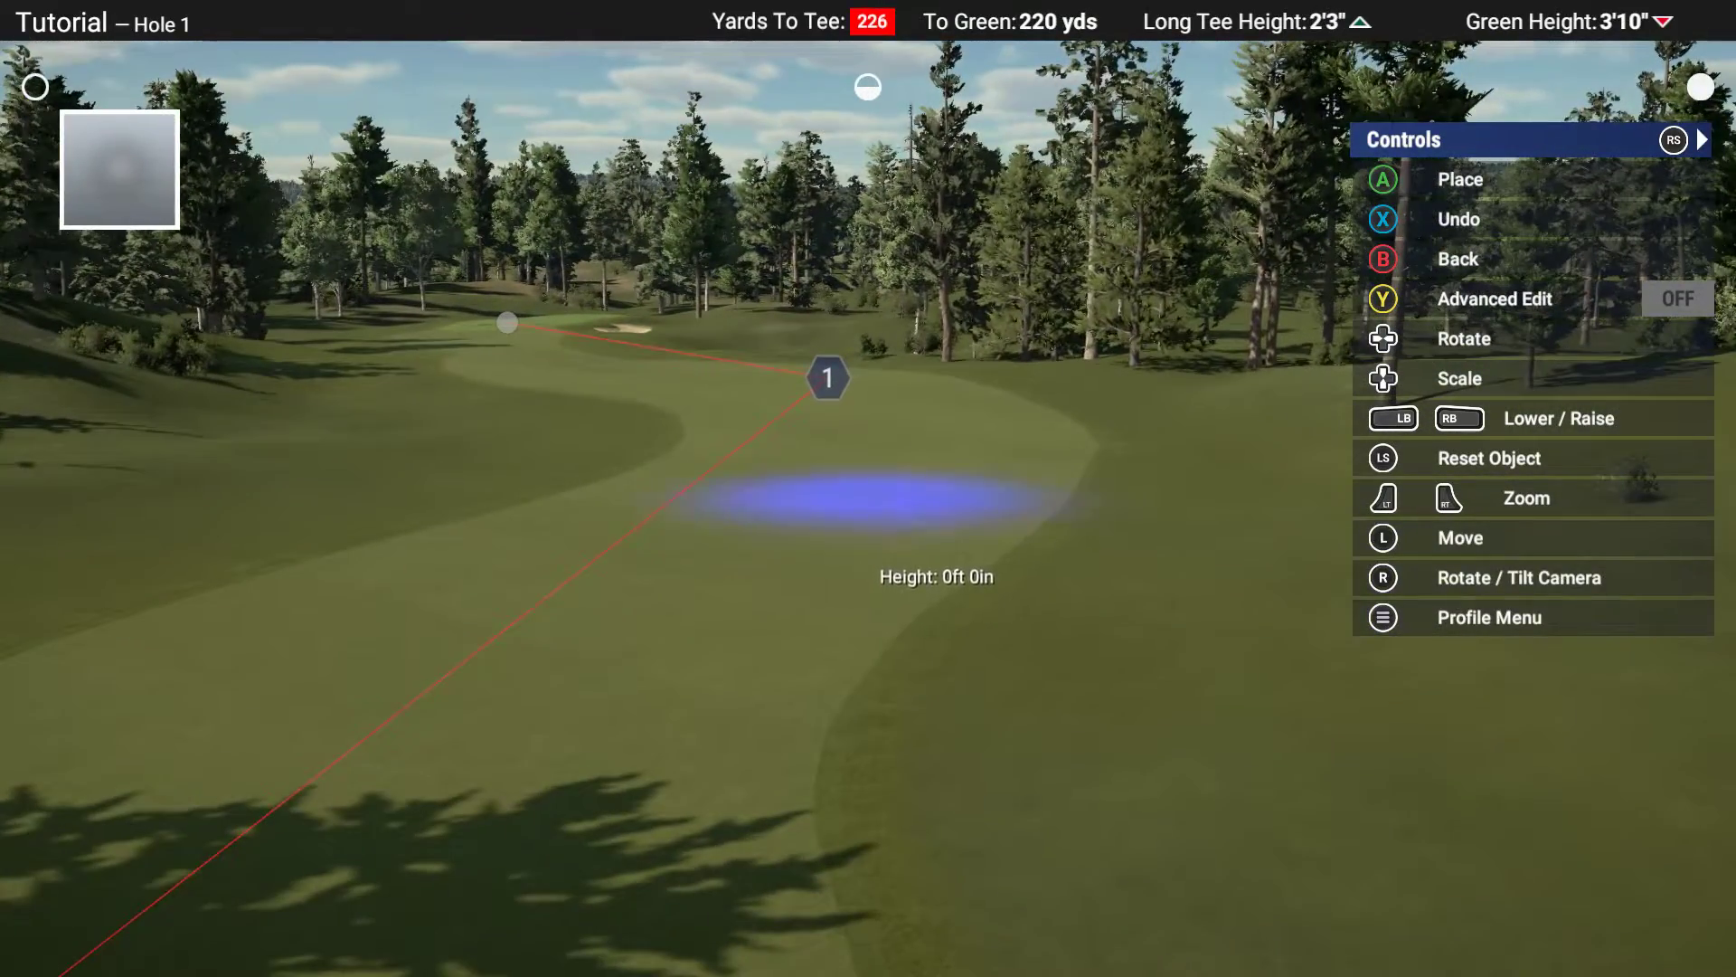
{"action": "key", "text": "Up"}
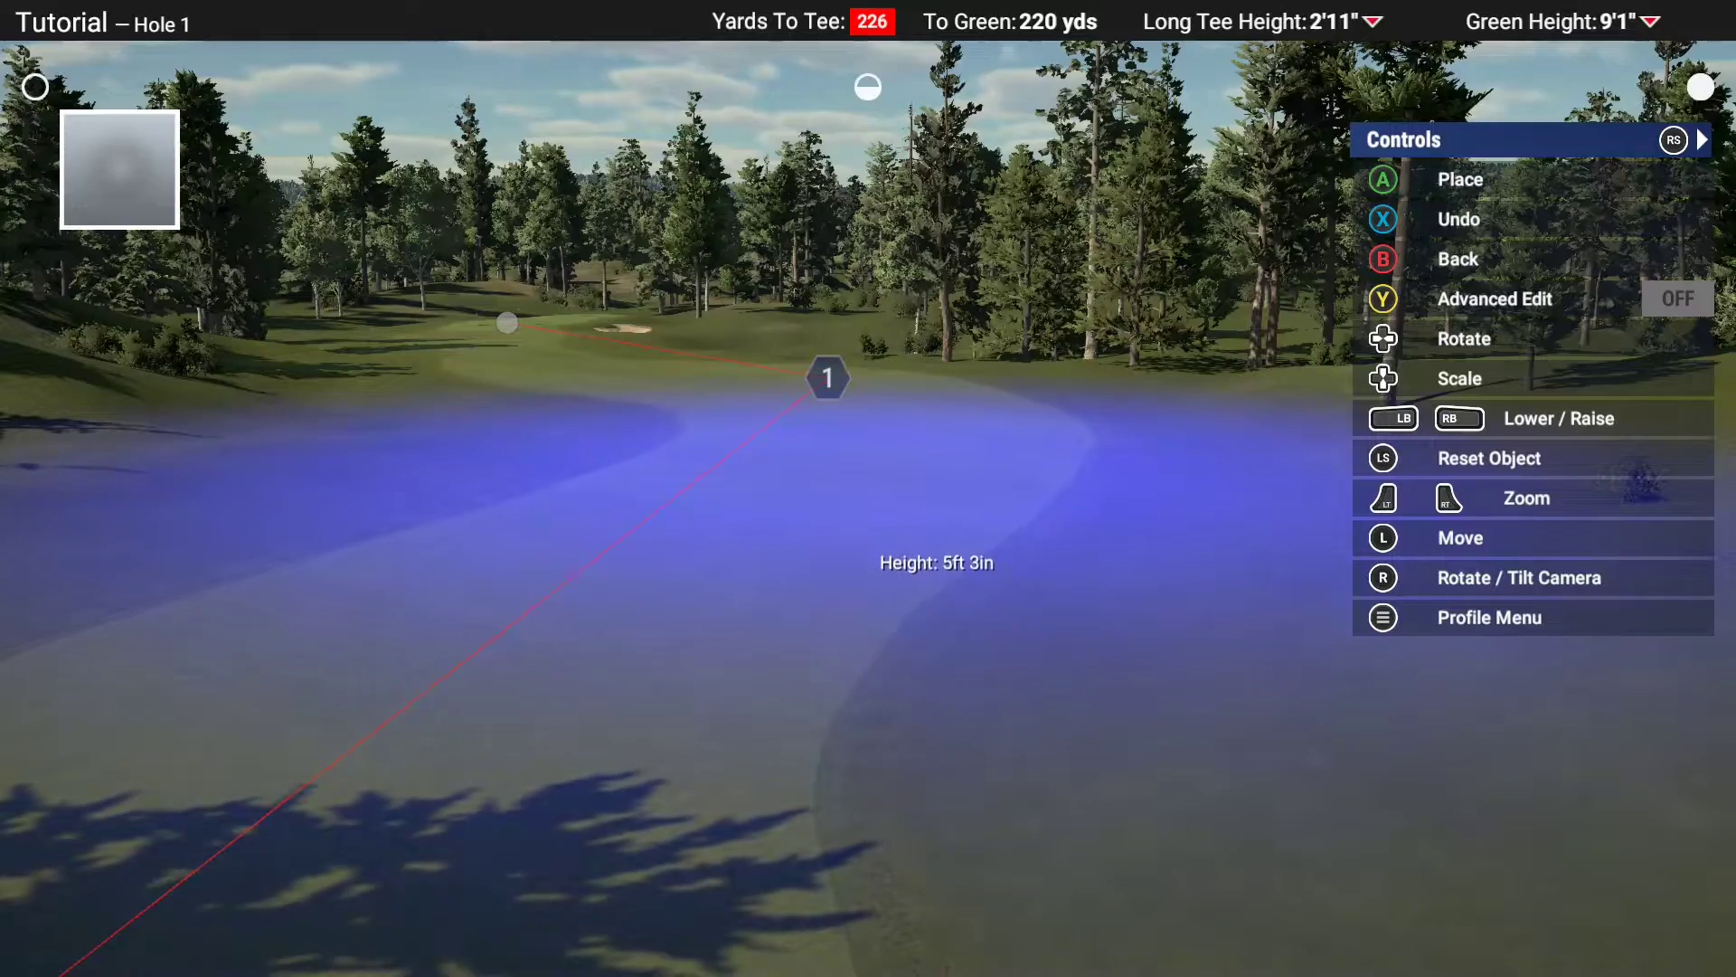
{"action": "key", "text": "Up"}
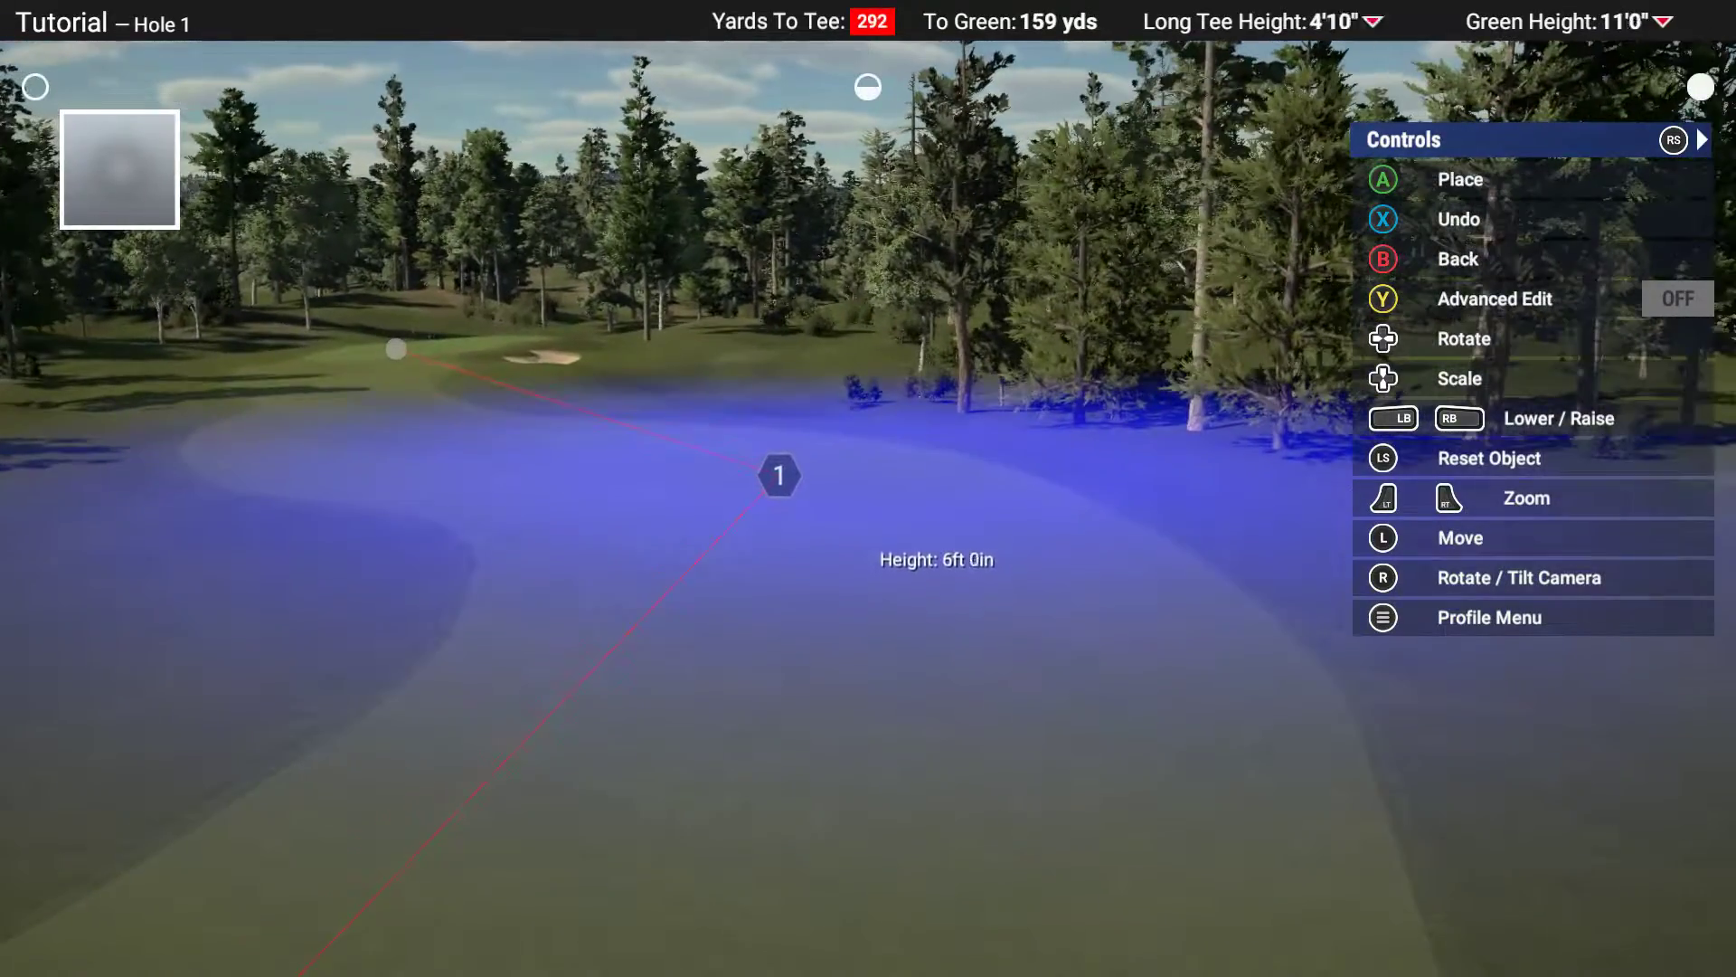
{"action": "key", "text": "Escape"}
{"action": "key", "text": "Down"}
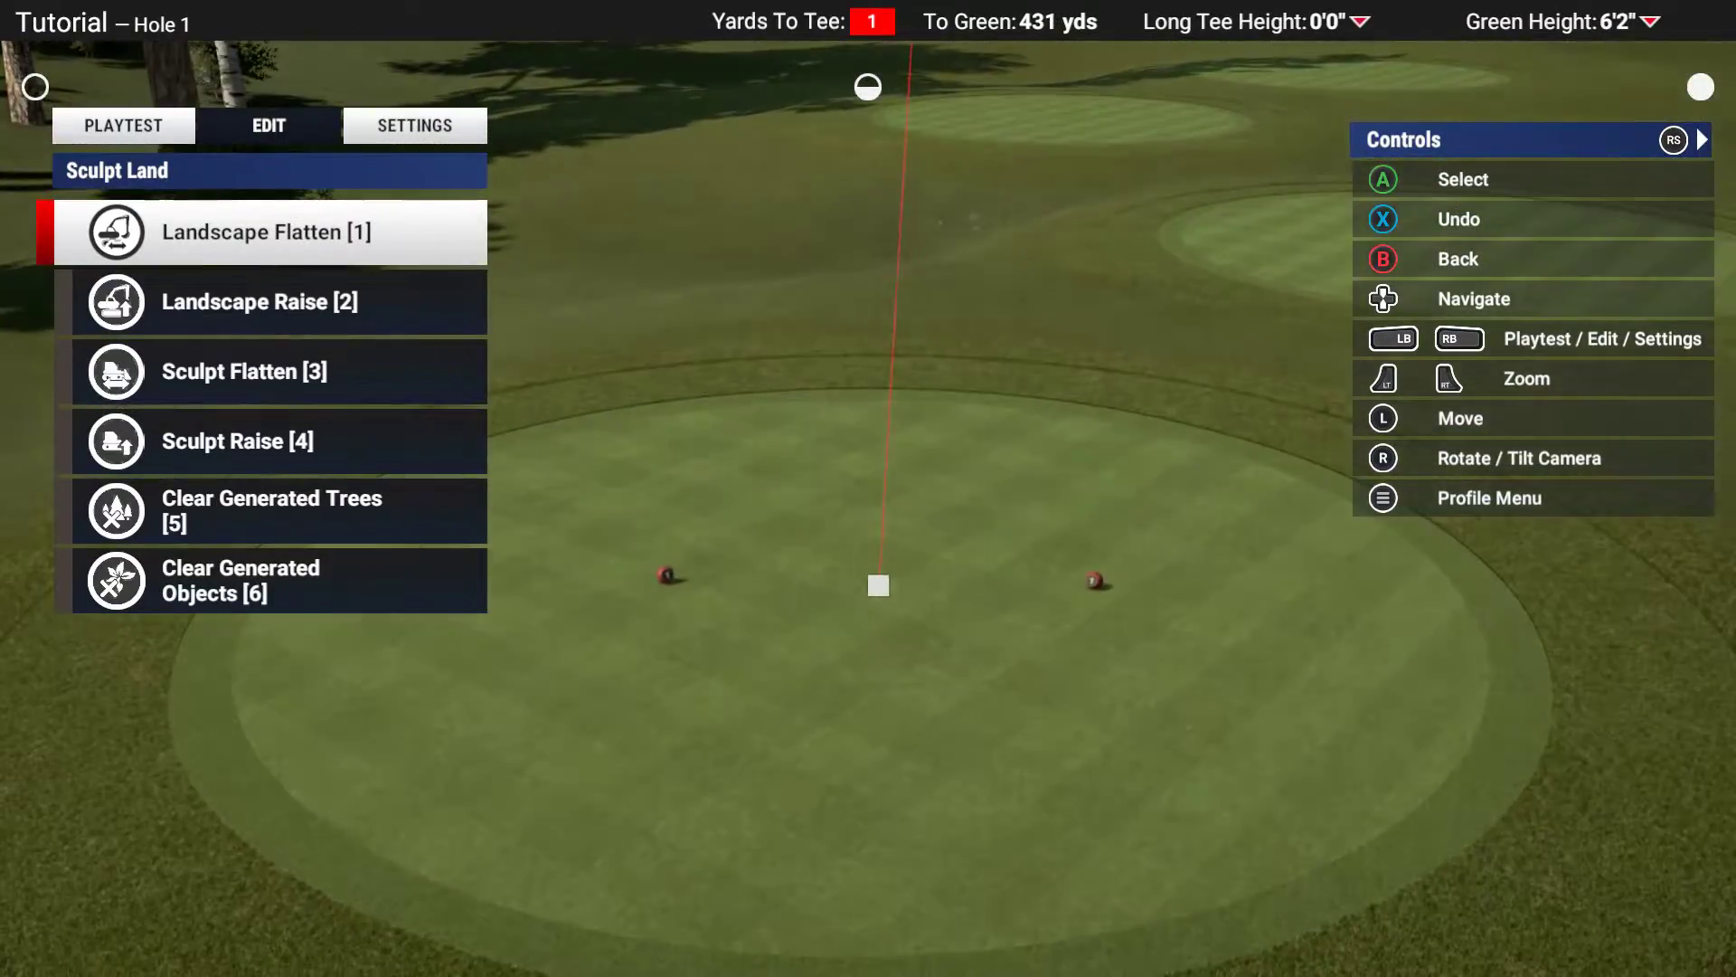
{"action": "key", "text": "Escape"}
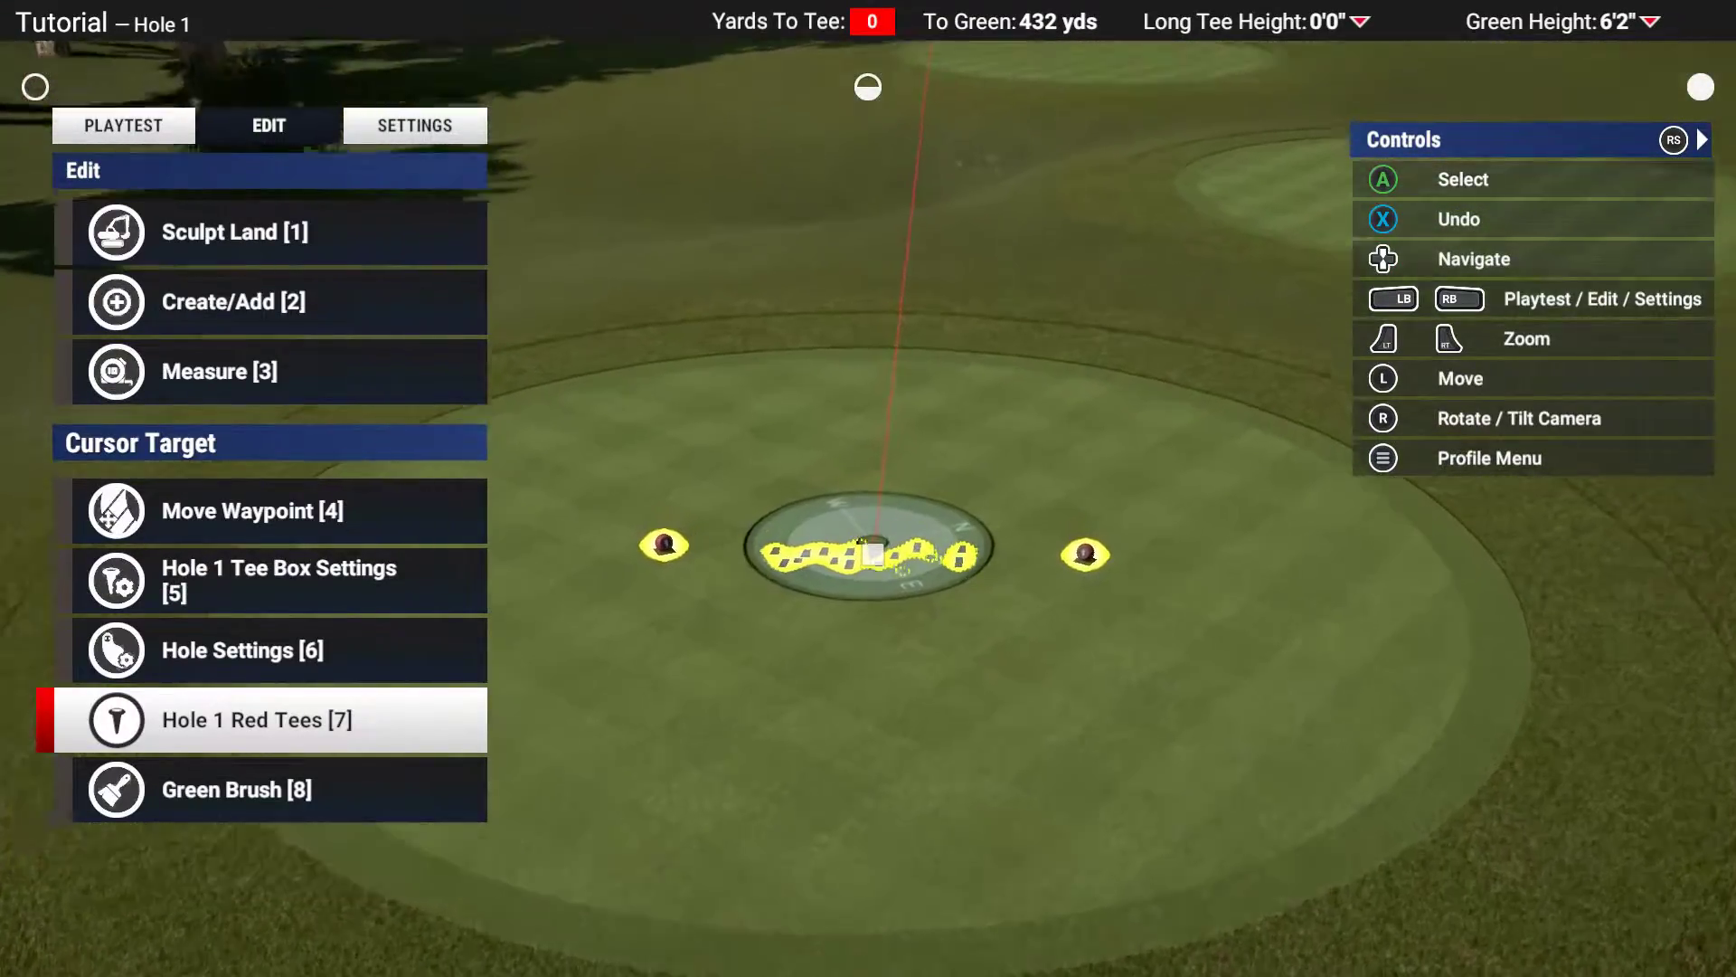
Add a second Hole 1 tee position on the circular green ahead of the red tees, about 418 yards from the hole's green
{"action": "key", "text": "Down"}
{"action": "key", "text": "Return"}
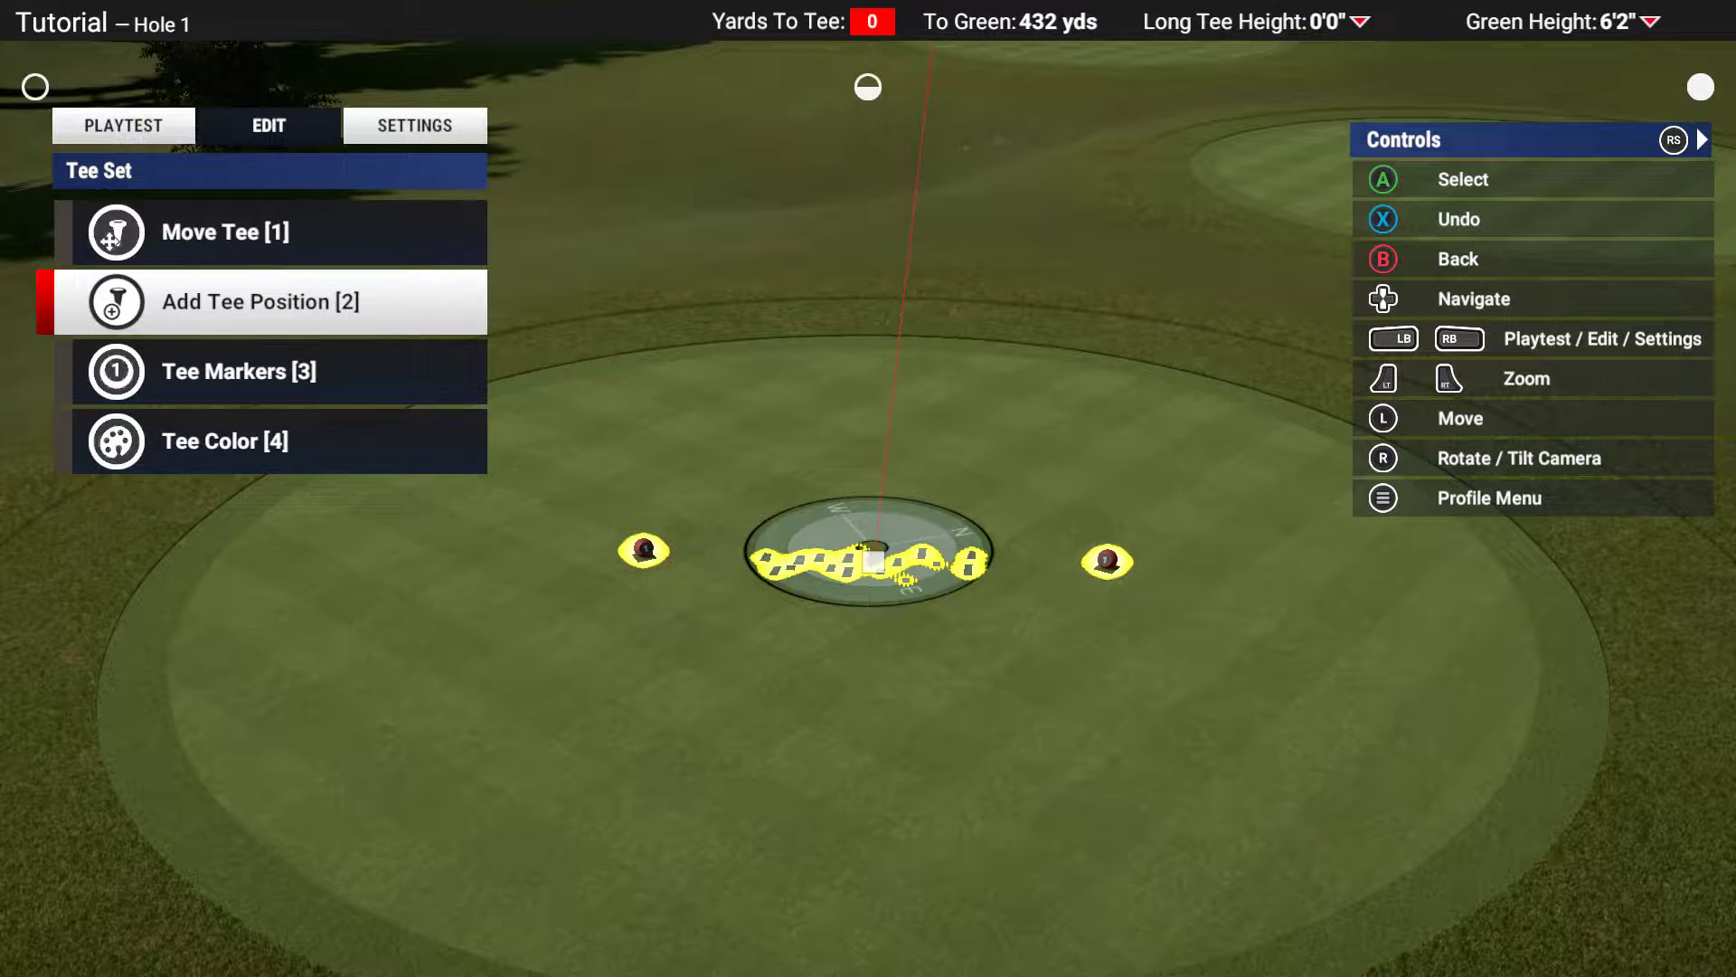
{"action": "key", "text": "Return"}
{"action": "key", "text": "w"}
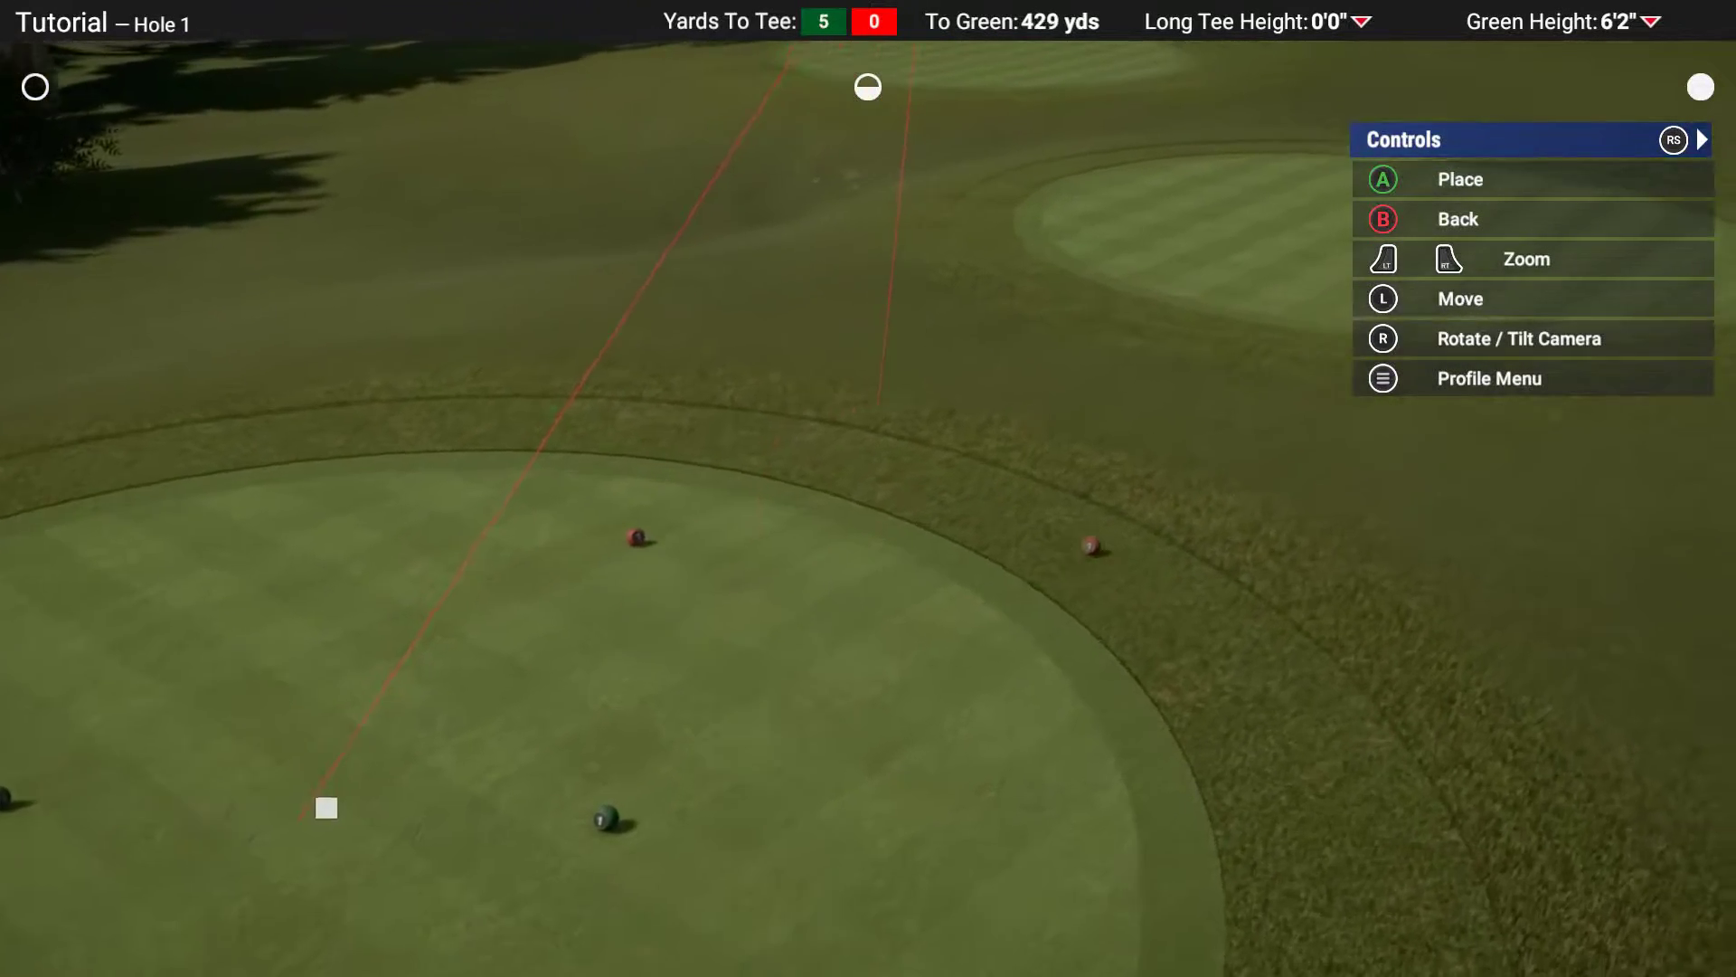
{"action": "key", "text": "w"}
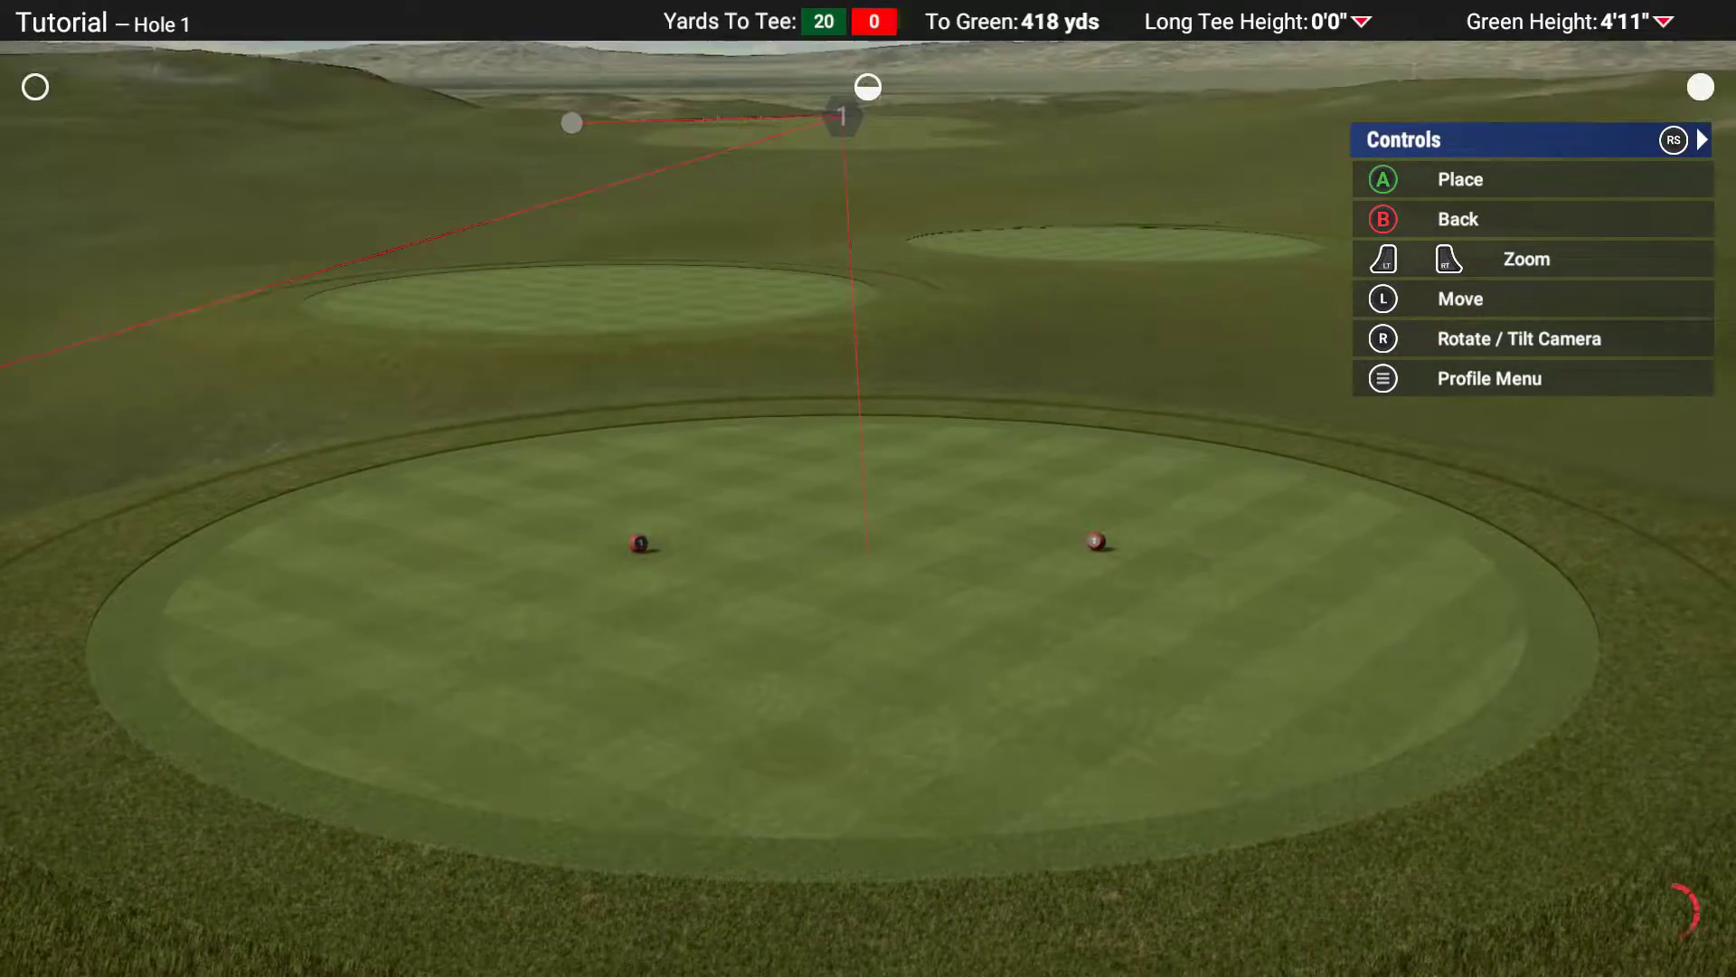
{"action": "key", "text": "Return"}
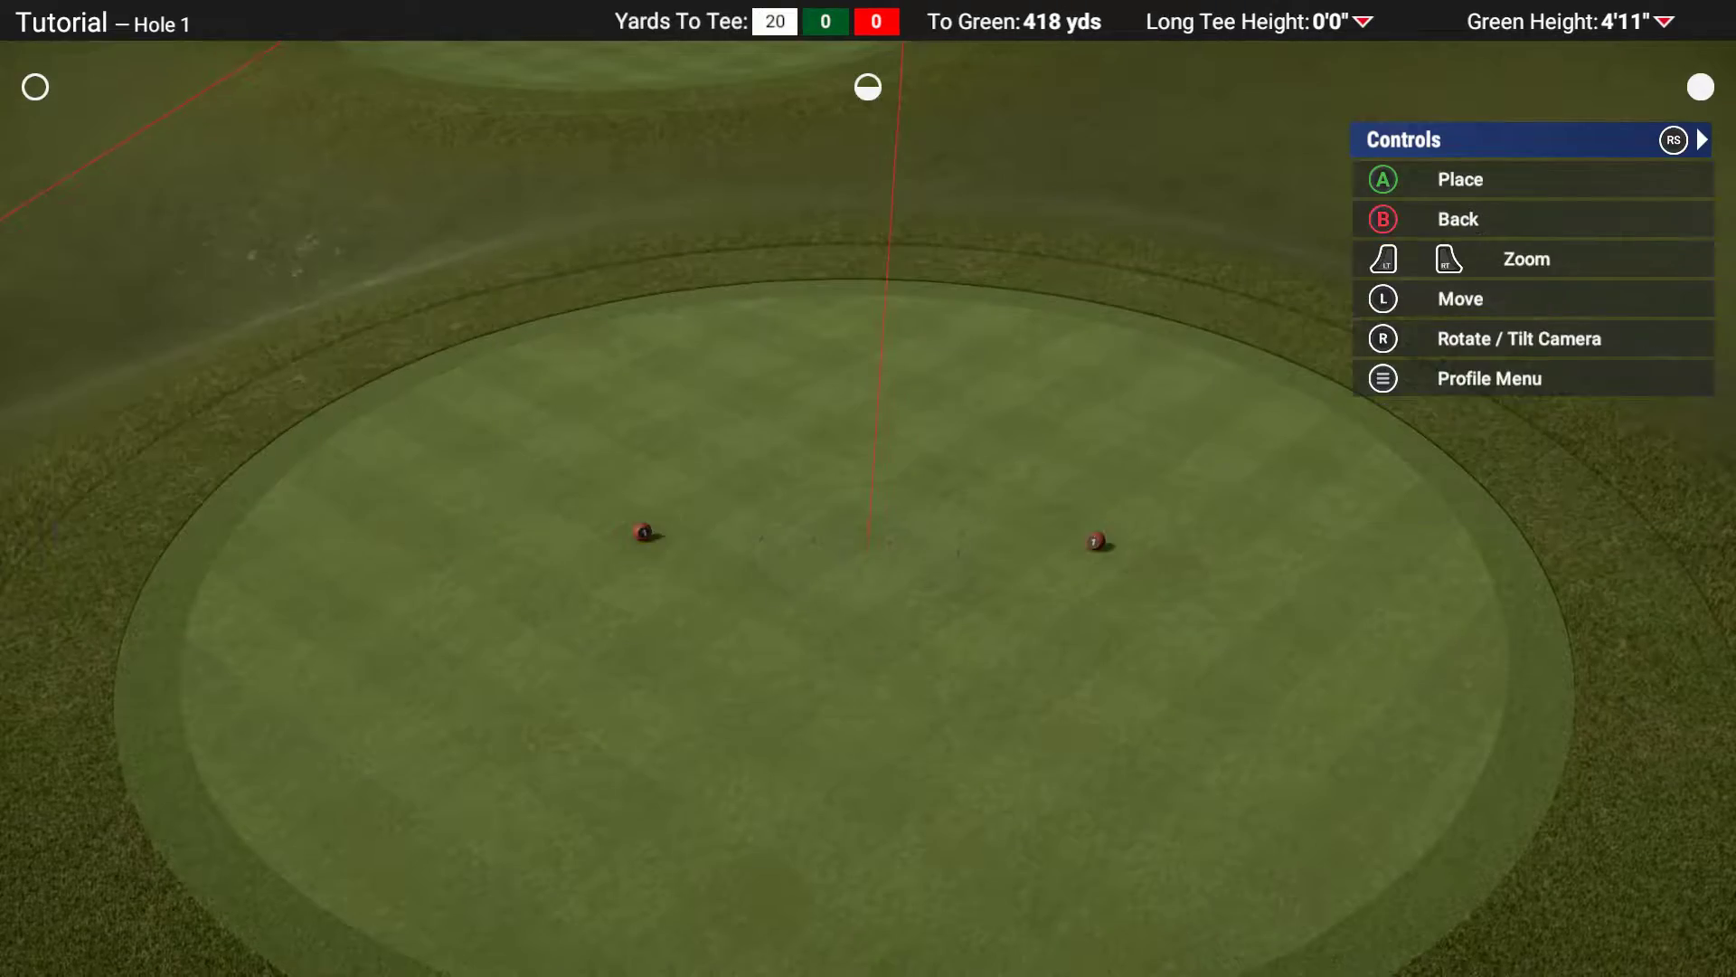
Add a third tee position on the following circular green, about 398 yards from the hole's green
{"action": "key", "text": "w"}
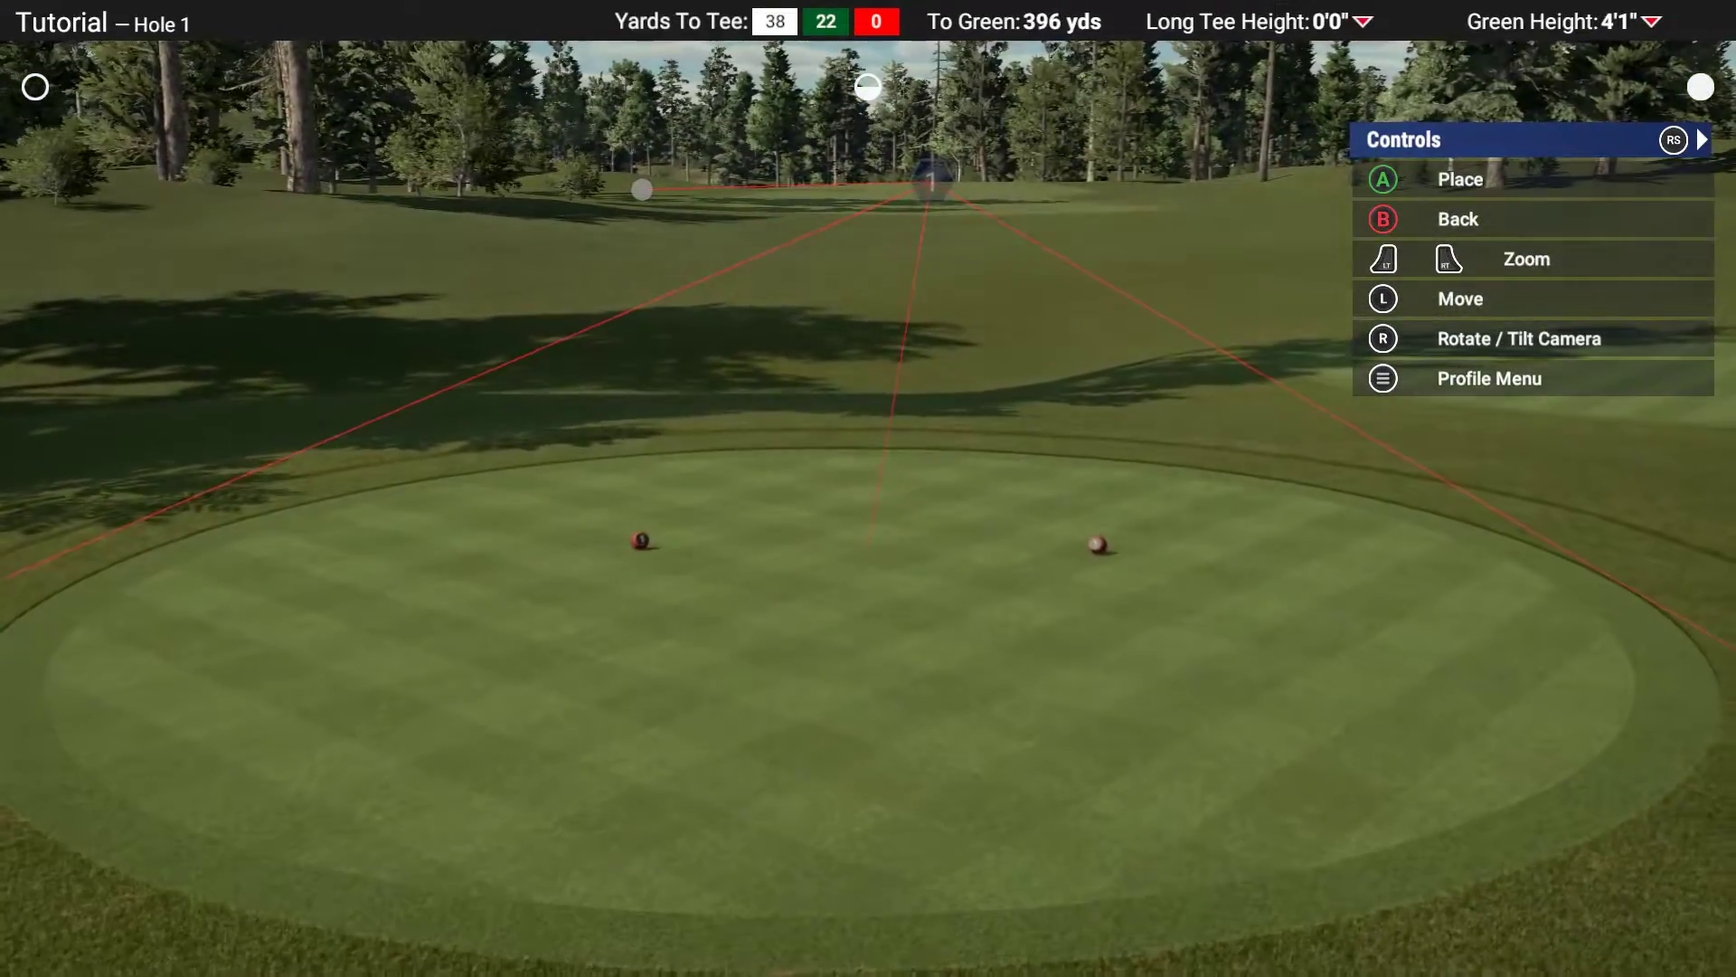
{"action": "key", "text": "s"}
{"action": "key", "text": "Return"}
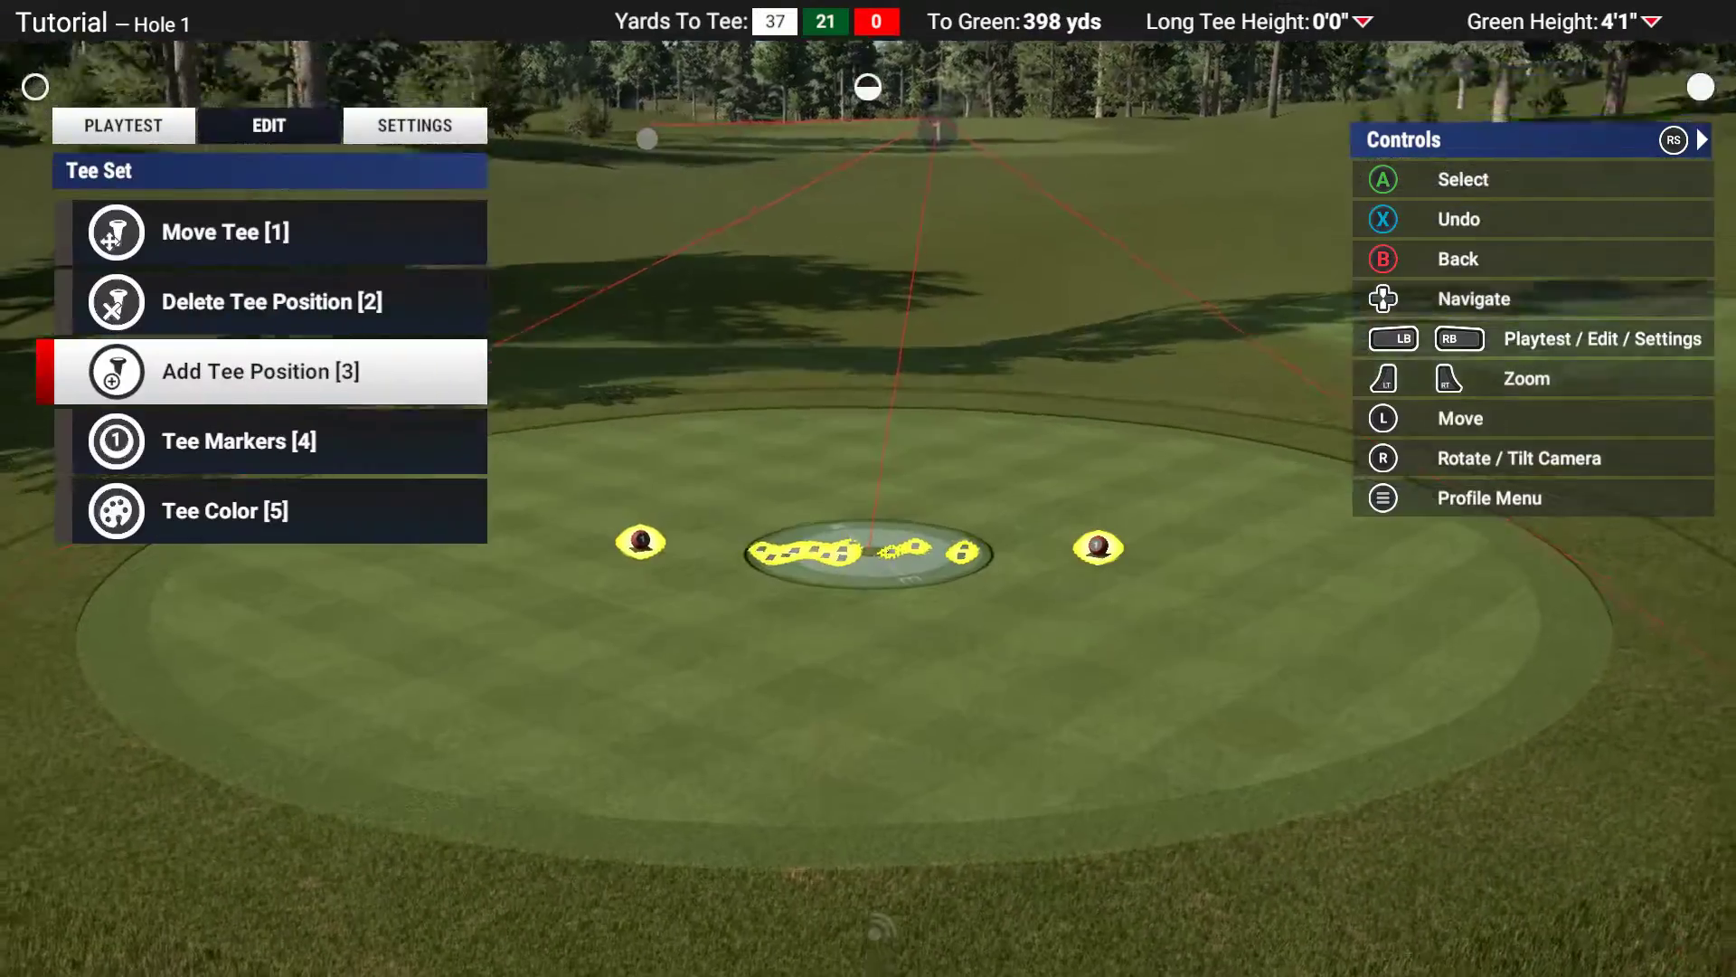
Add a fourth tee position on the most forward circular green, about 385 yards from the hole's green
{"action": "key", "text": "Return"}
{"action": "key", "text": "d"}
{"action": "key", "text": "w"}
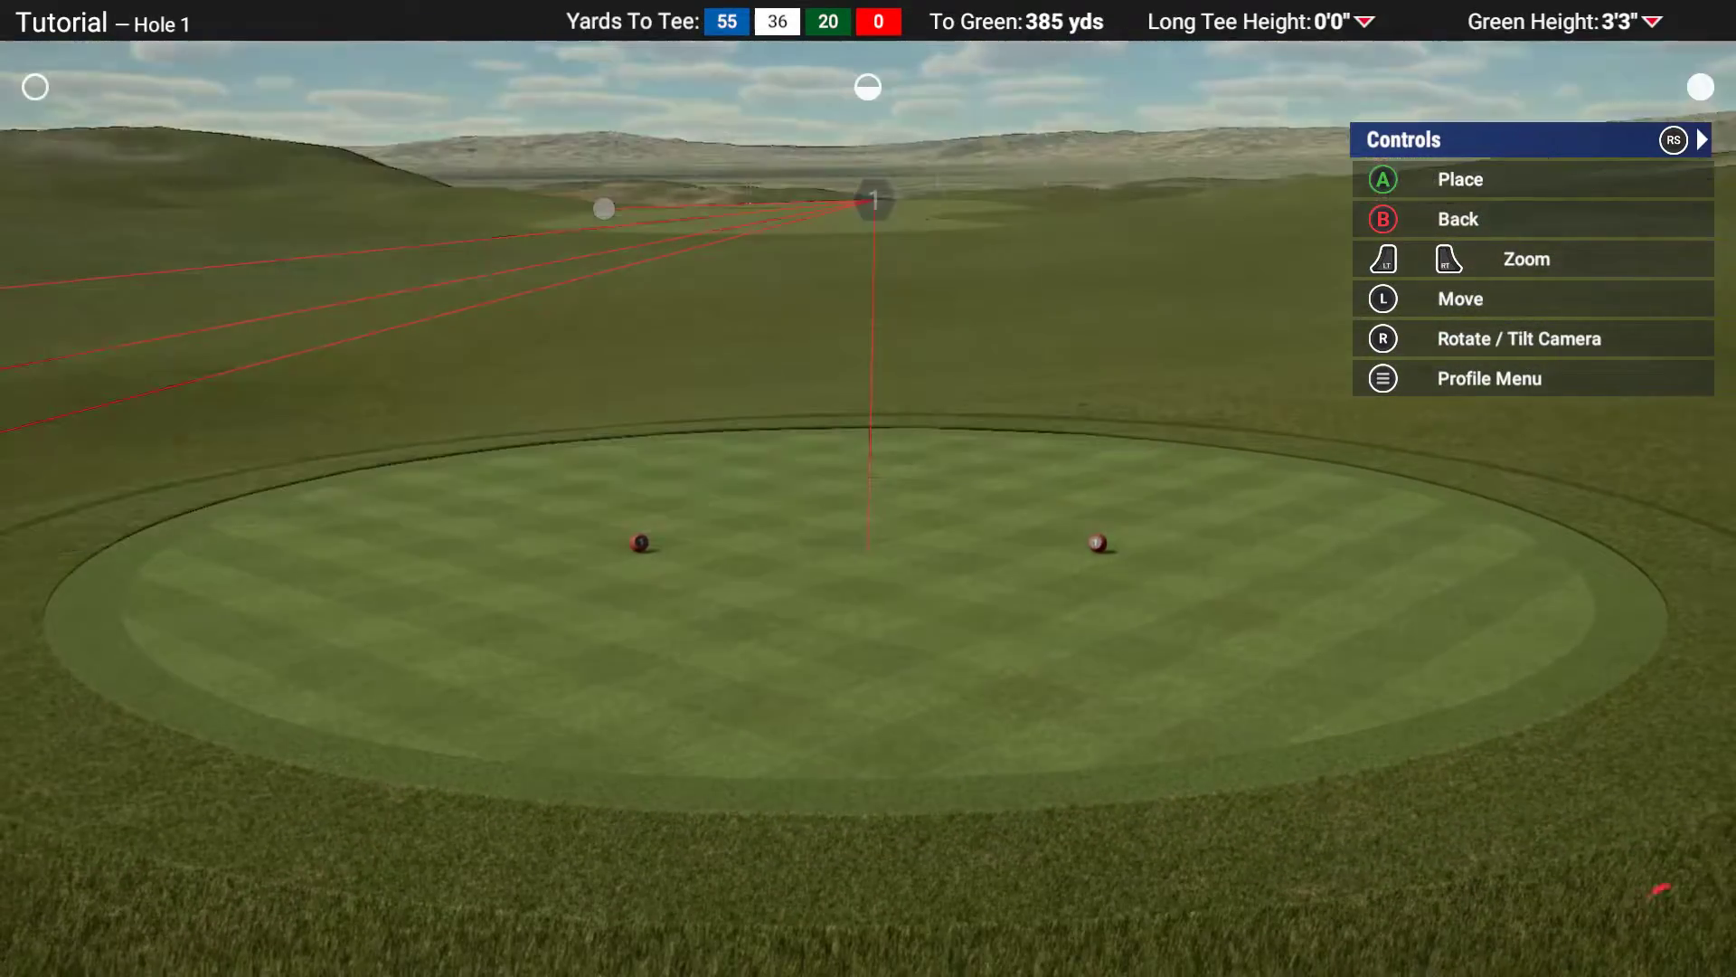
{"action": "key", "text": "Return"}
{"action": "key", "text": "Escape"}
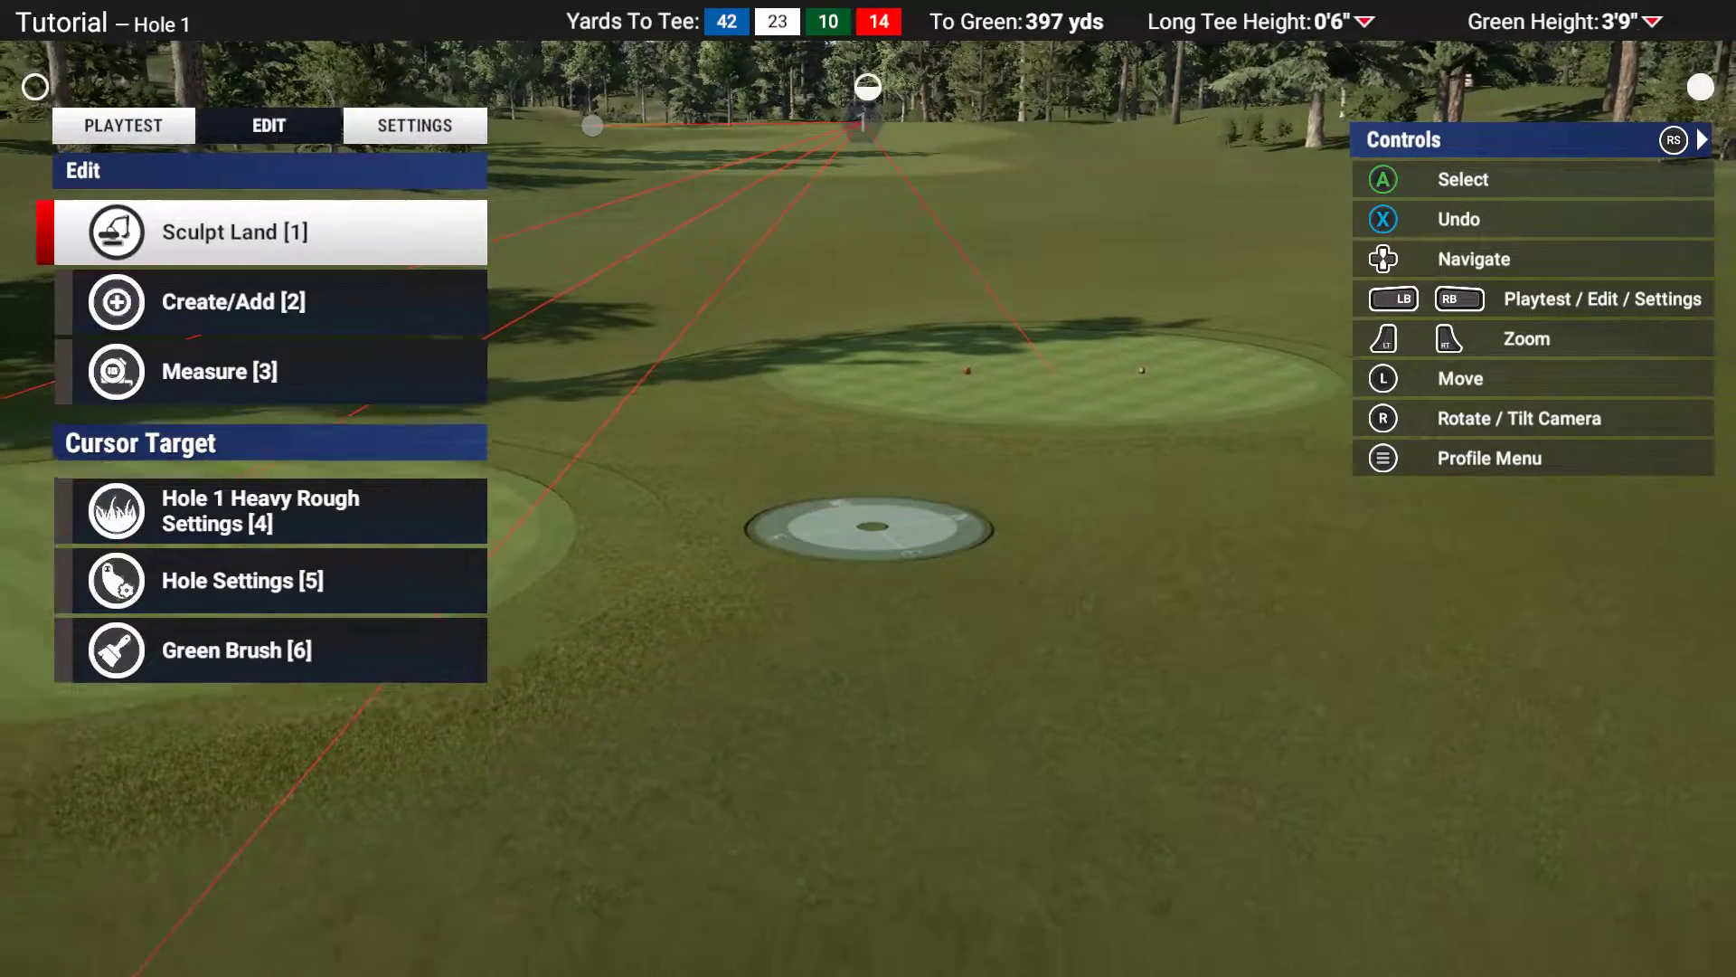
Examine the layout of the four tee positions across the circular greens, from the rearmost to the most forward
{"action": "key", "text": "s"}
{"action": "key", "text": "Up"}
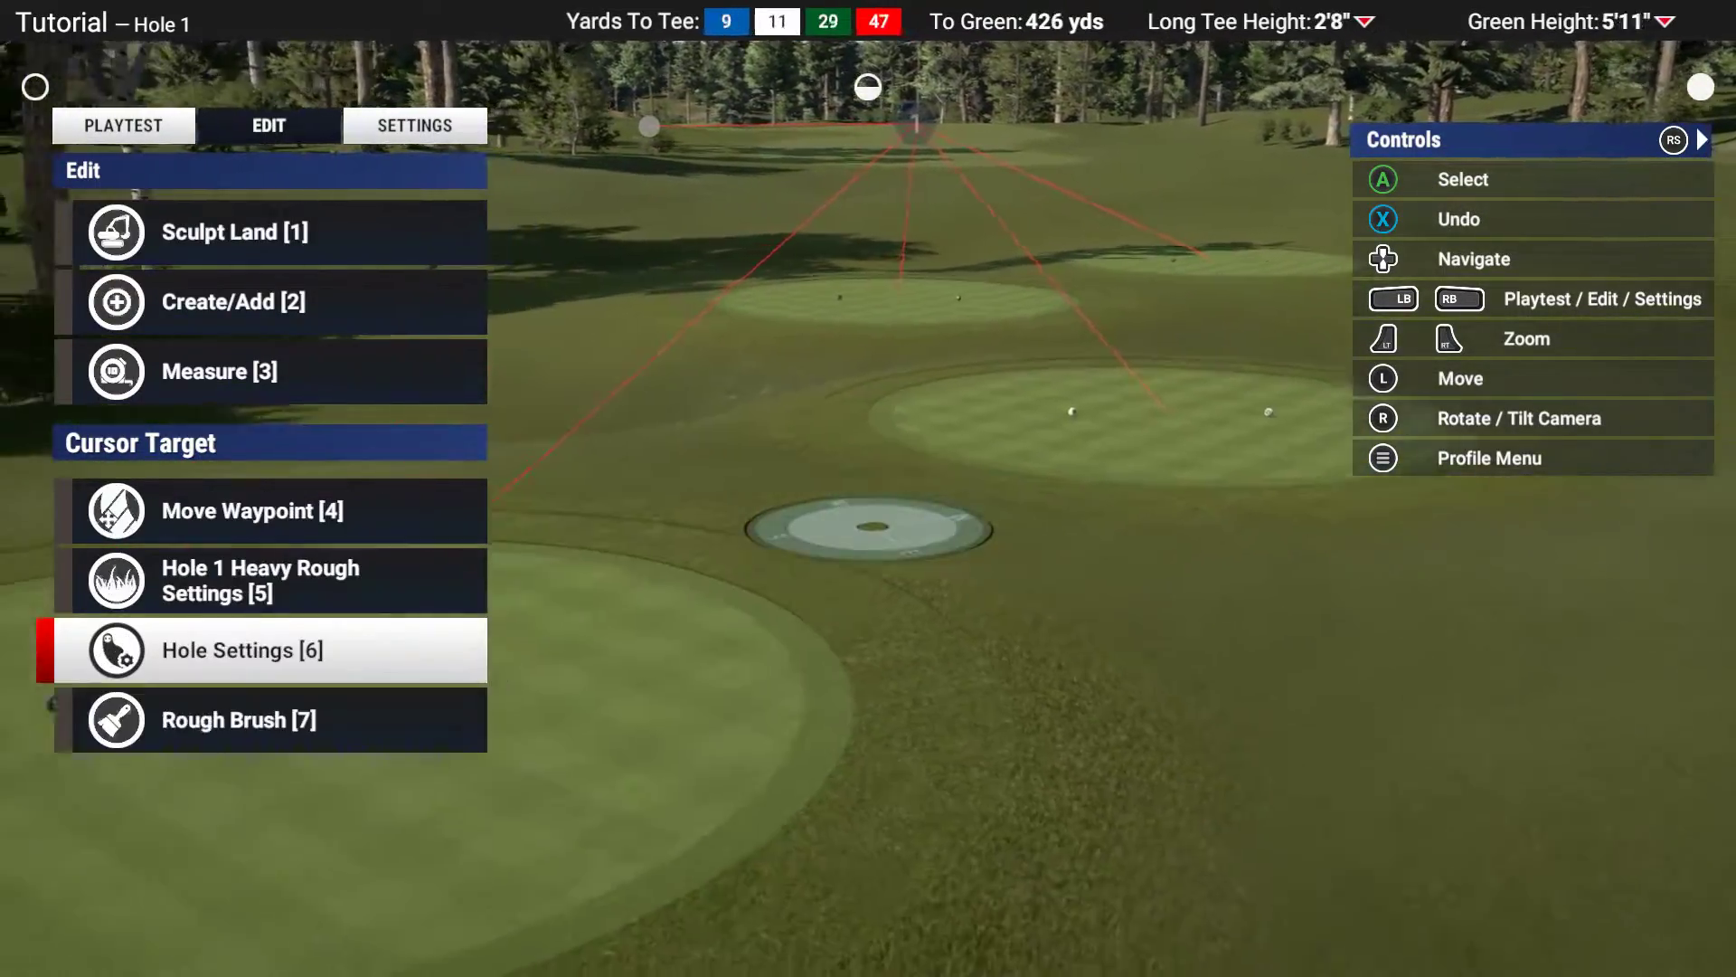
{"action": "key", "text": "s"}
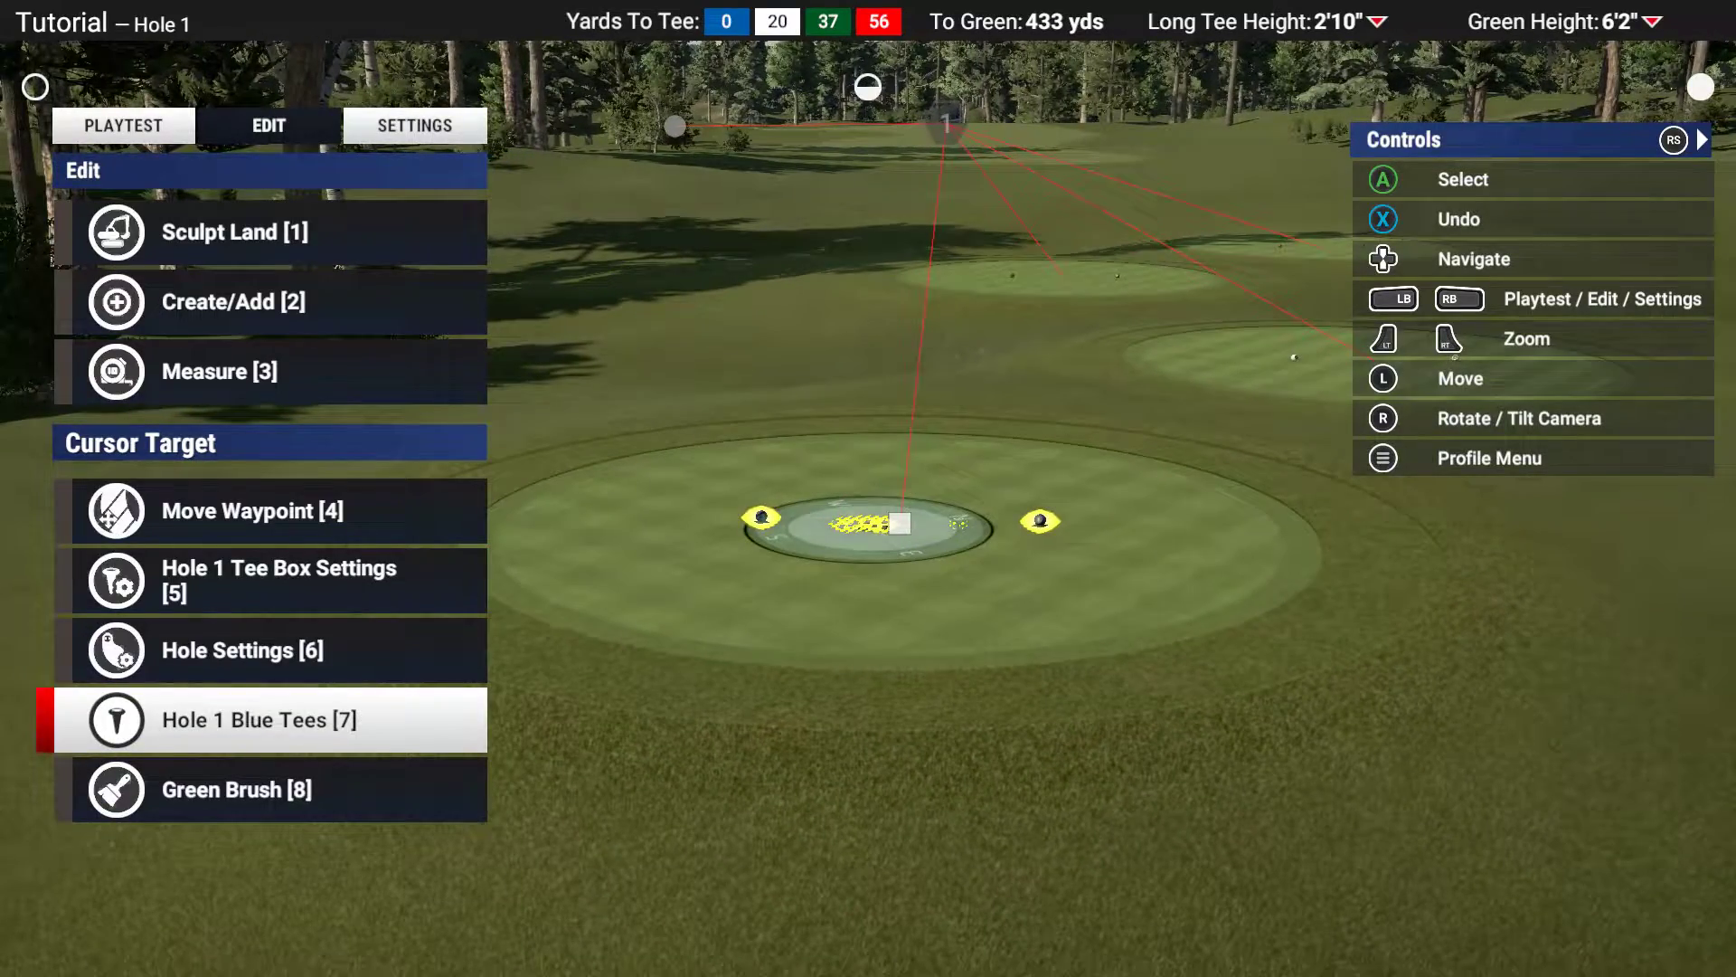
{"action": "key", "text": "d"}
{"action": "key", "text": "w"}
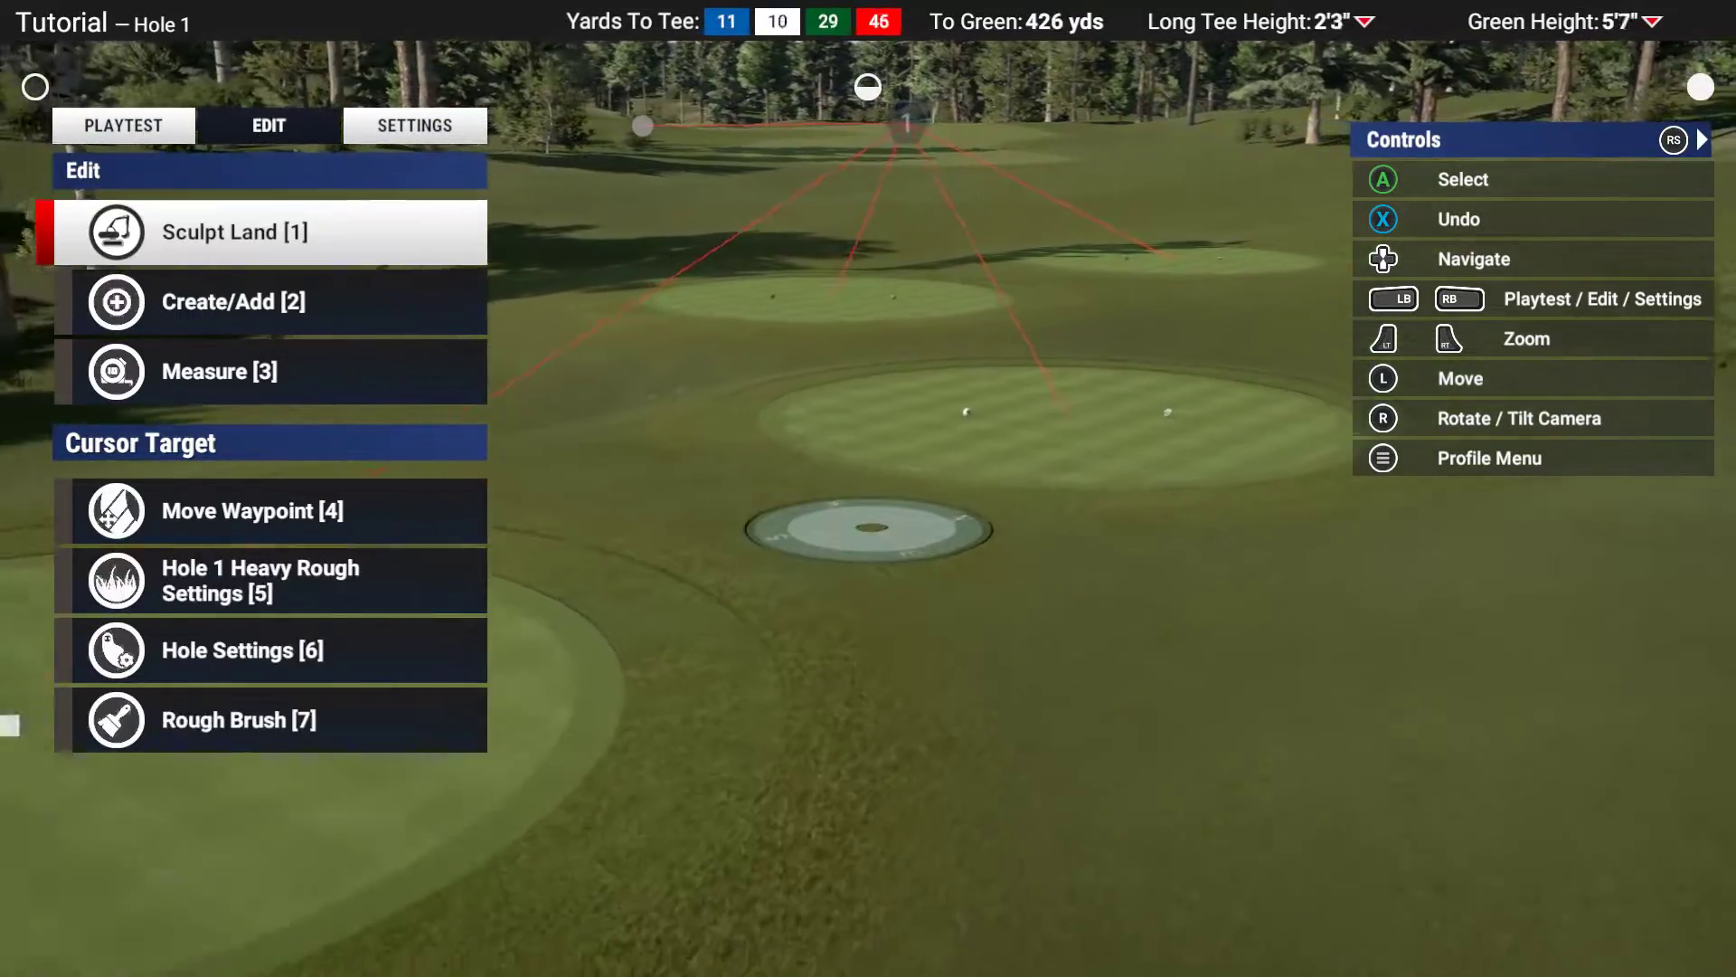
{"action": "key", "text": "w"}
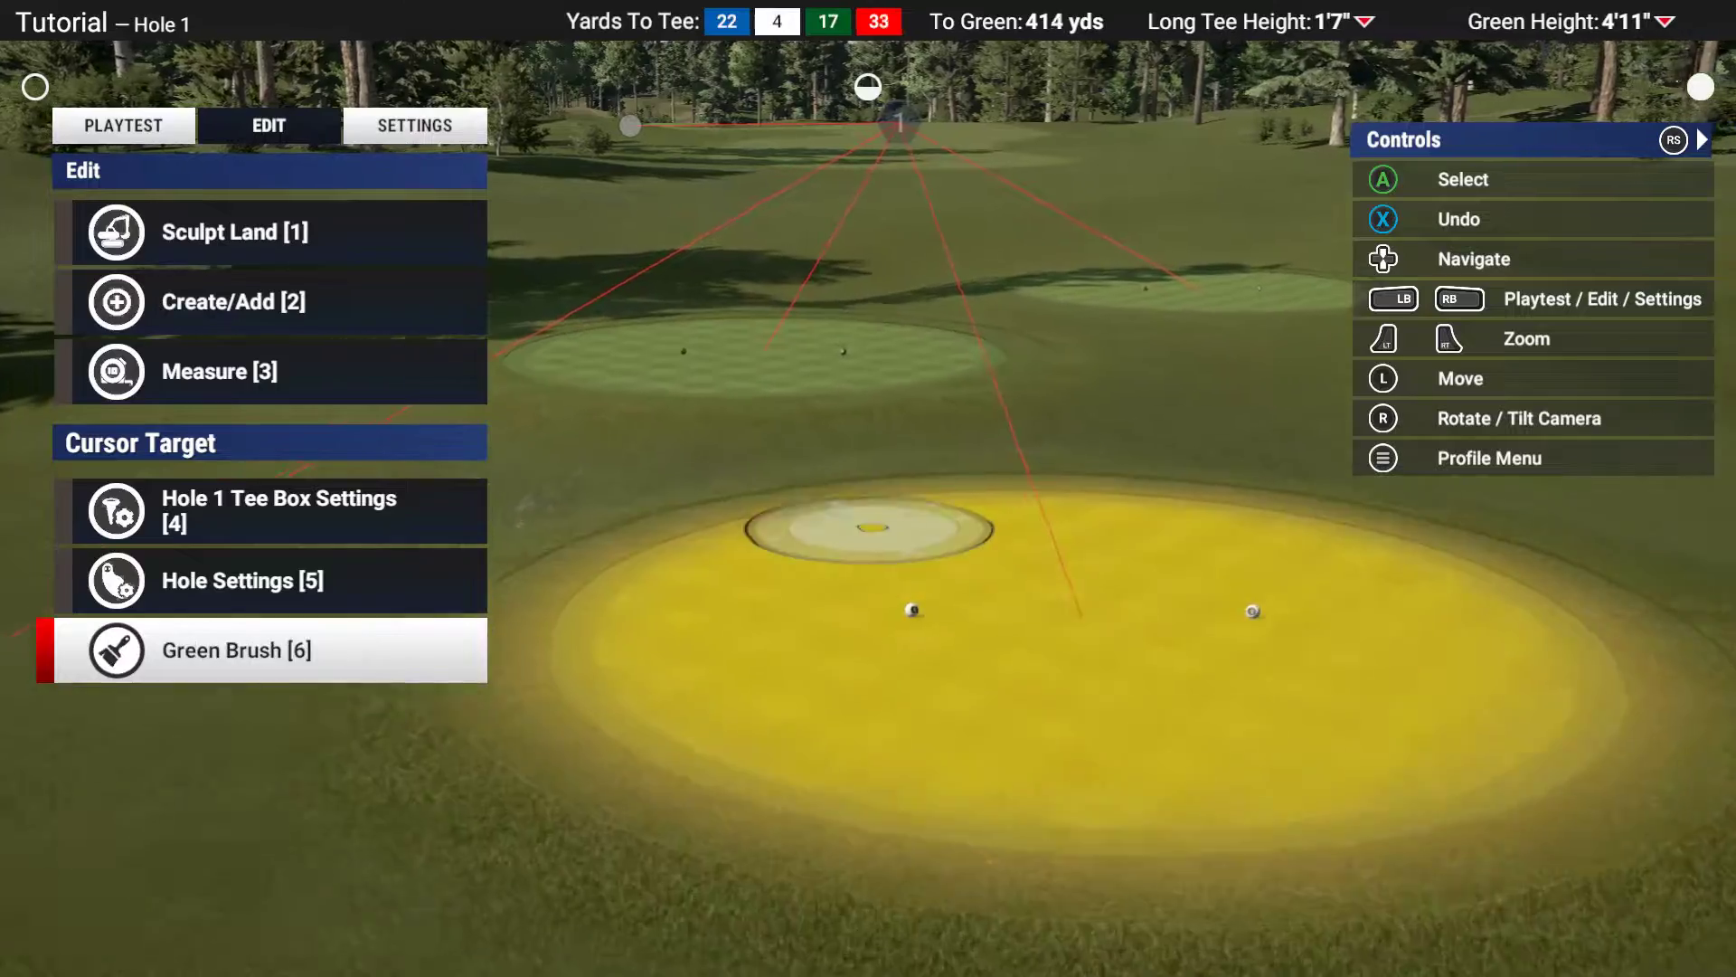
{"action": "key", "text": "w"}
{"action": "key", "text": "d"}
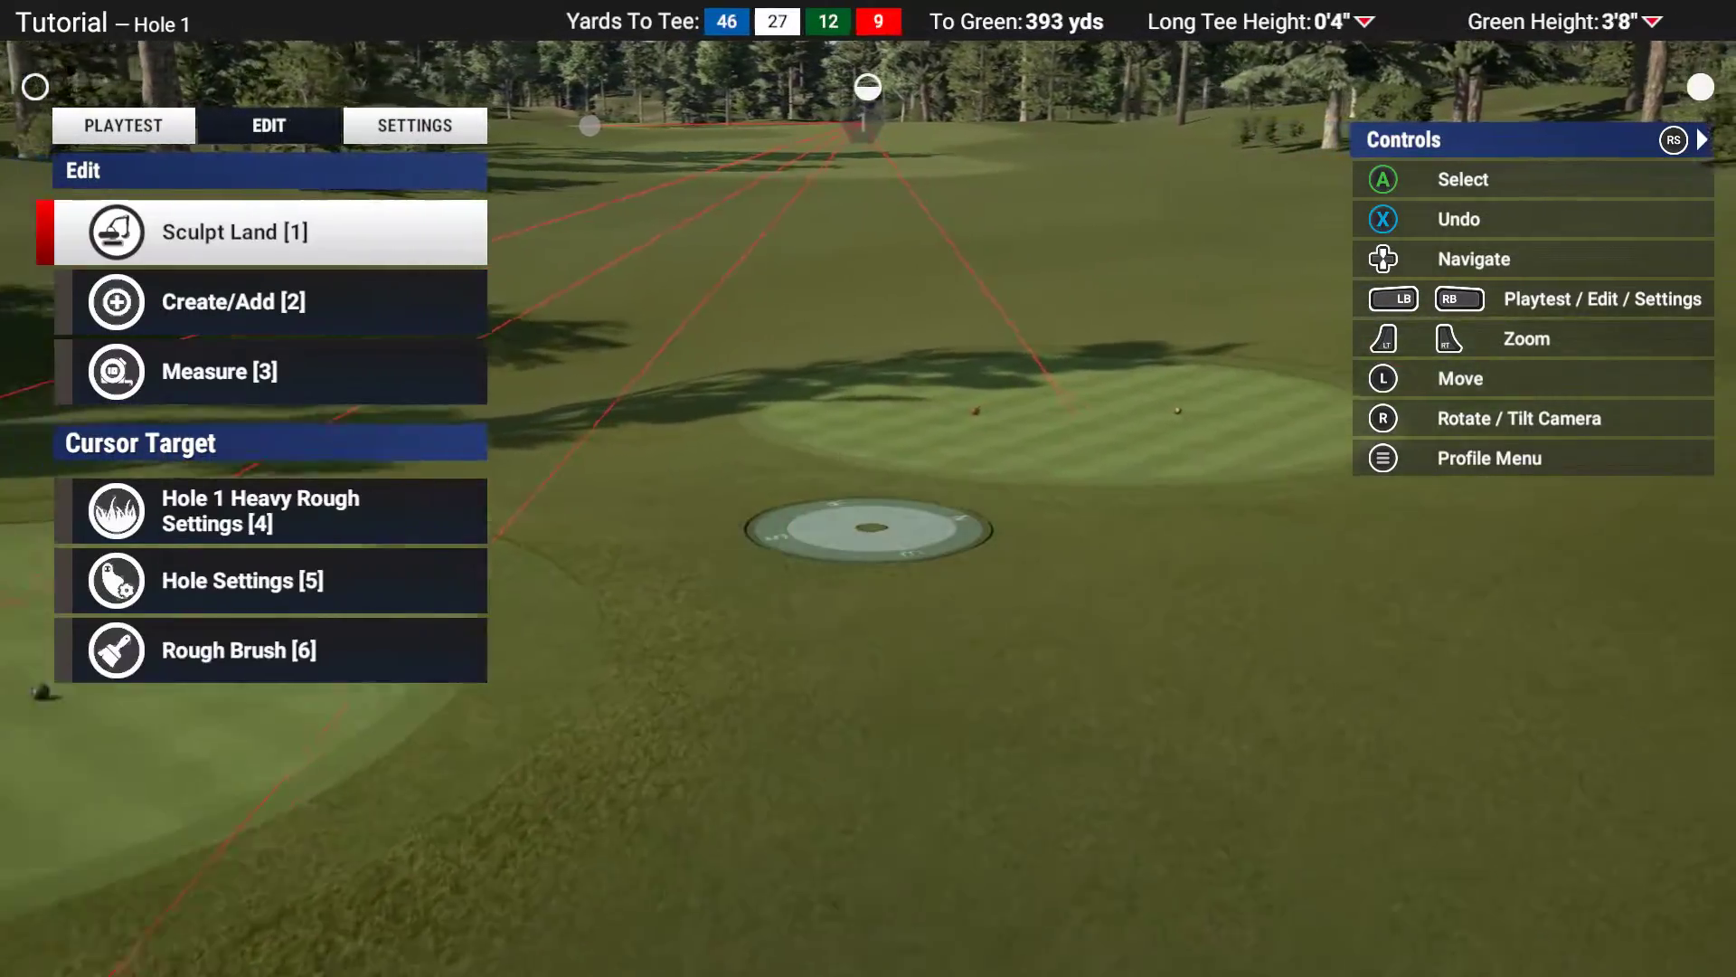
{"action": "key", "text": "s"}
{"action": "key", "text": "s"}
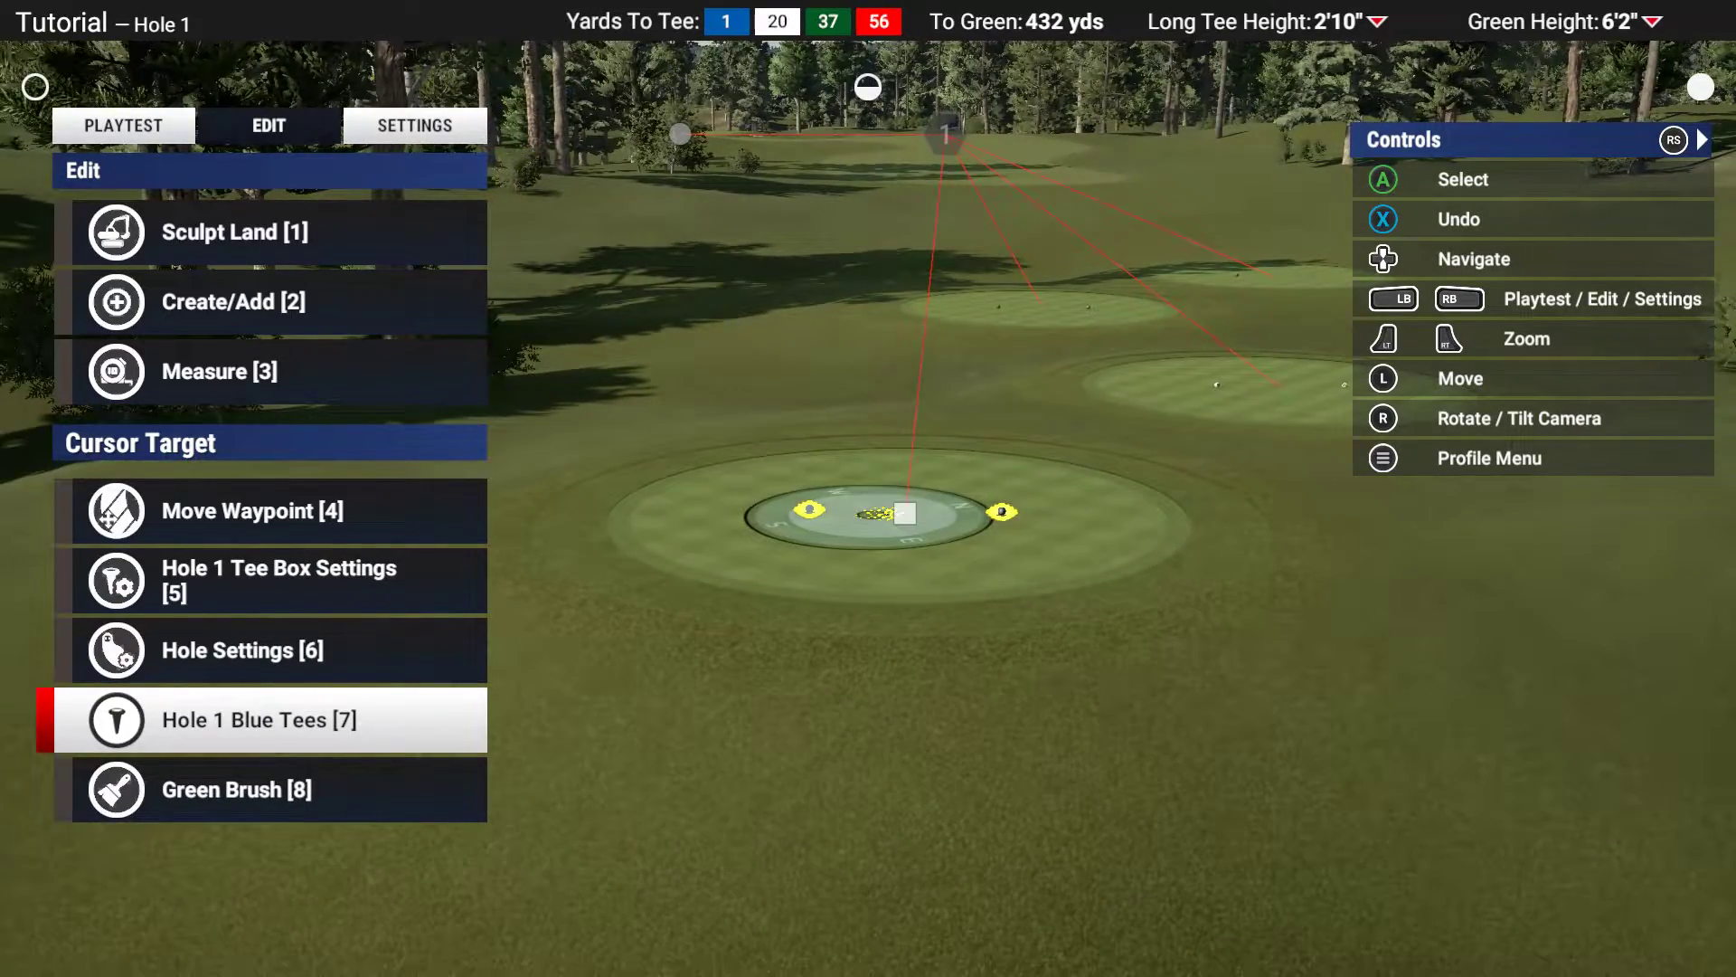
Change the tee color of the Hole 1 blue tees on the rearmost circular green to black
{"action": "scroll", "coordinate": [868, 517], "scroll_direction": "up", "scroll_amount": 5}
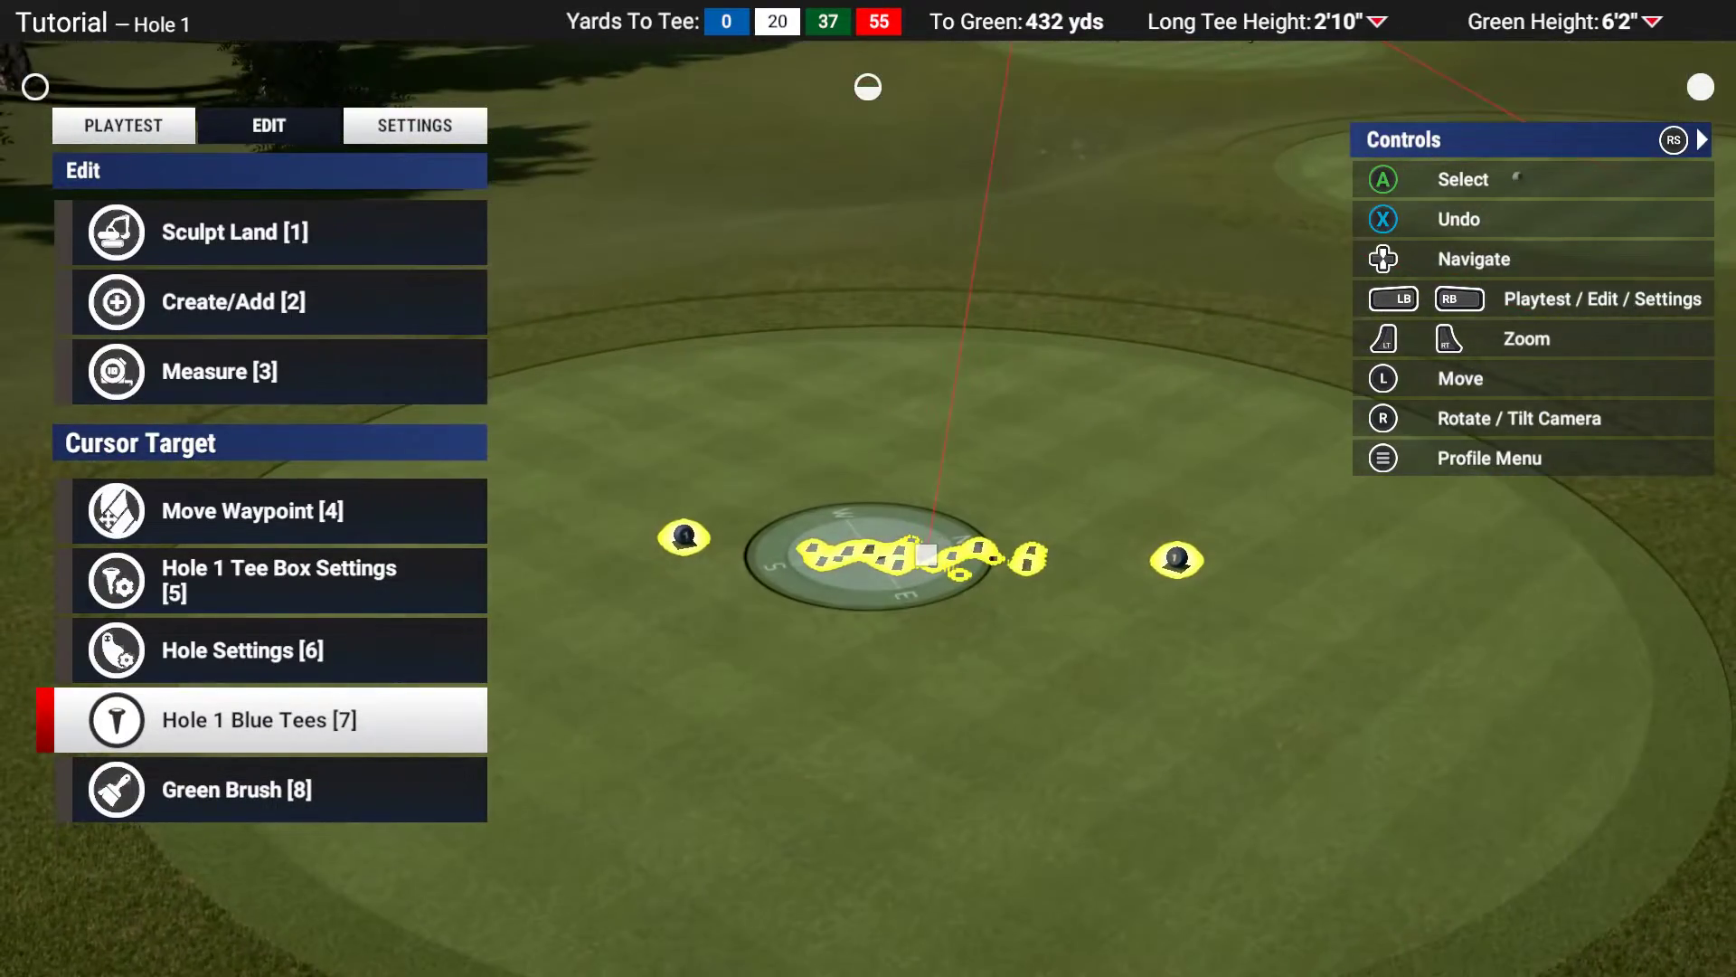
{"action": "key", "text": "d"}
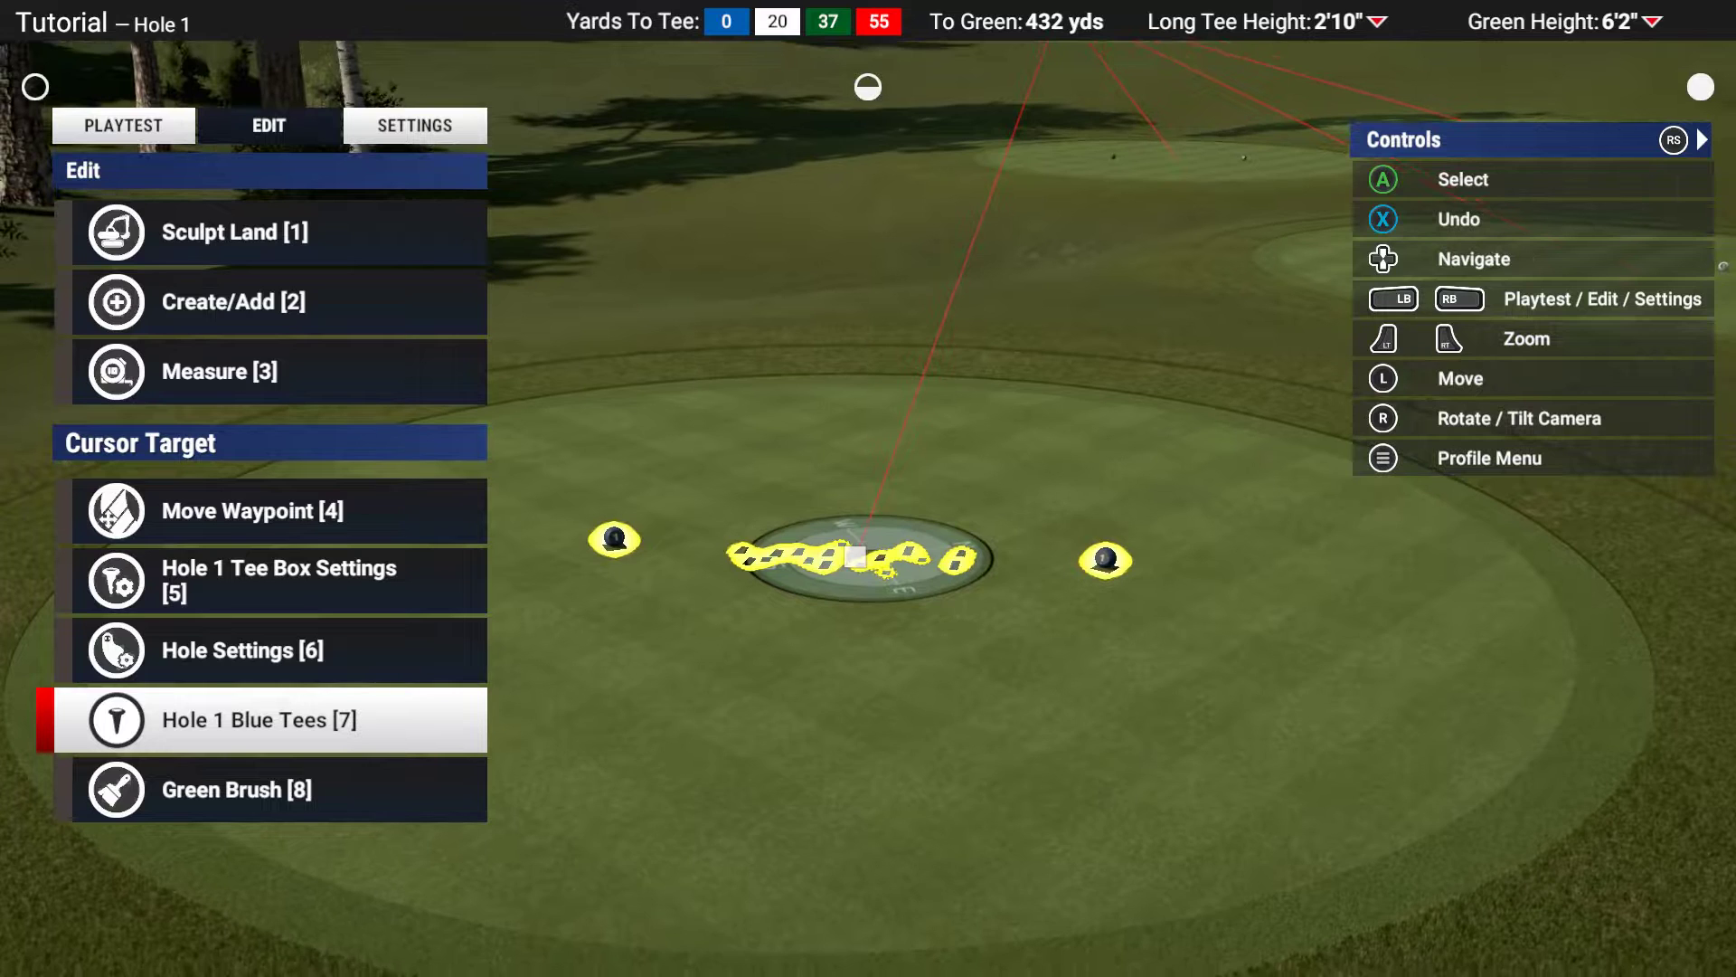
{"action": "key", "text": "8"}
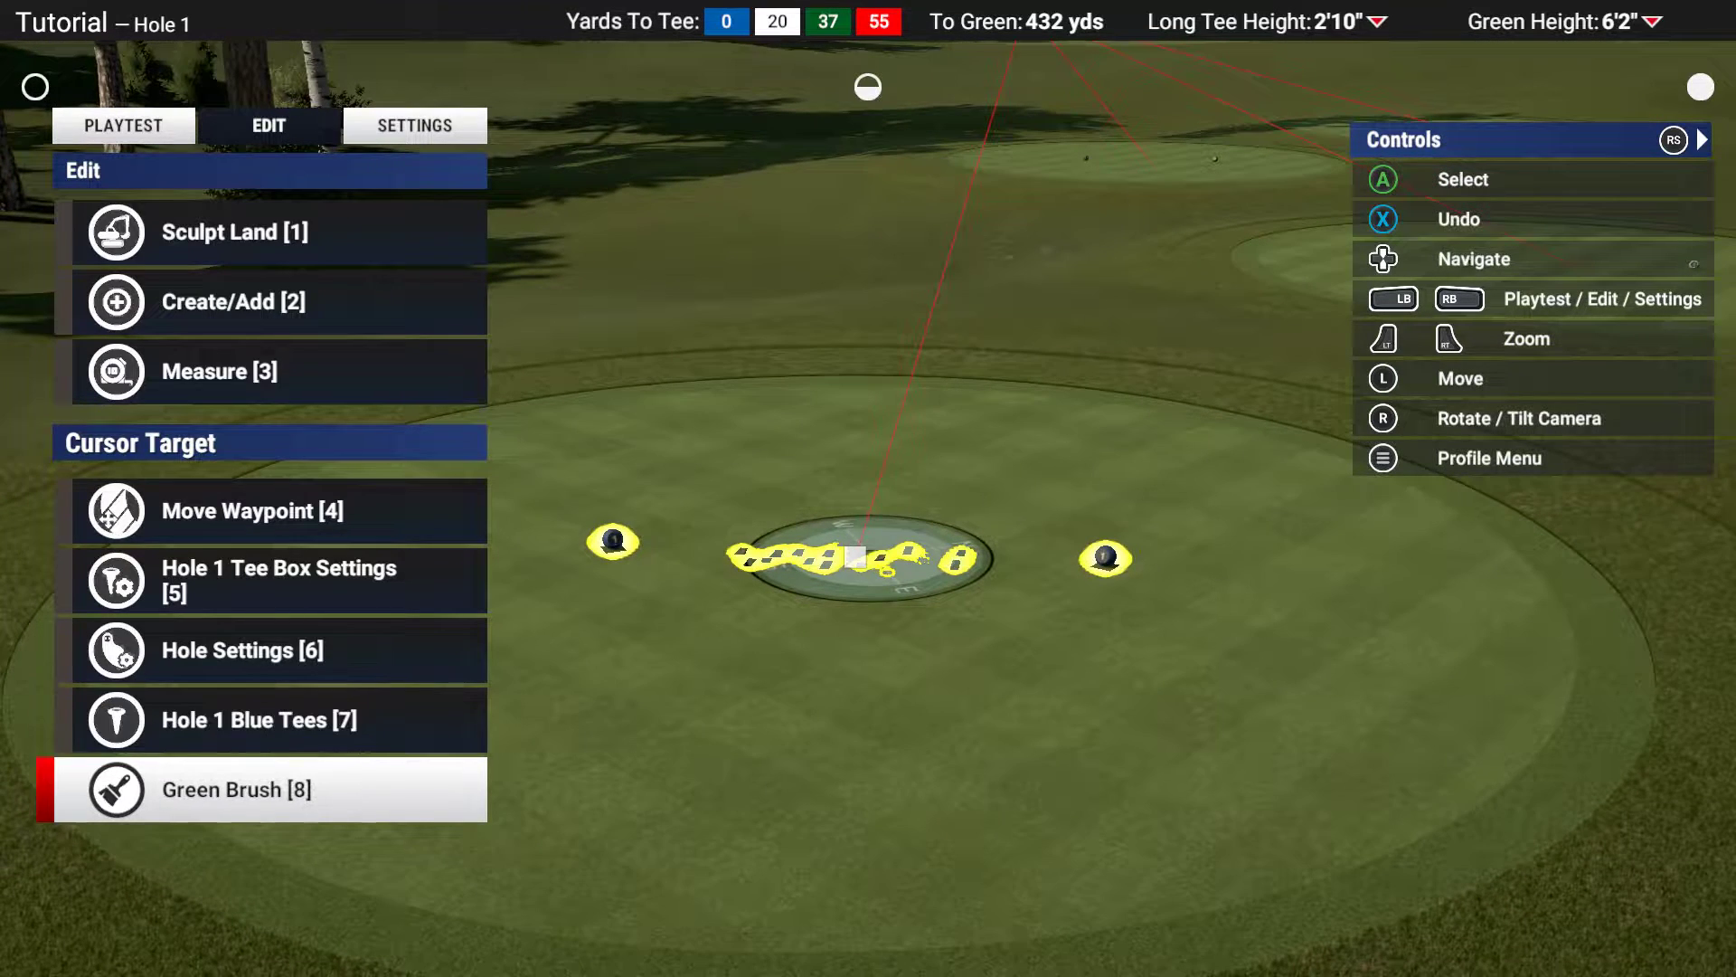
{"action": "key", "text": "7"}
{"action": "key", "text": "Return"}
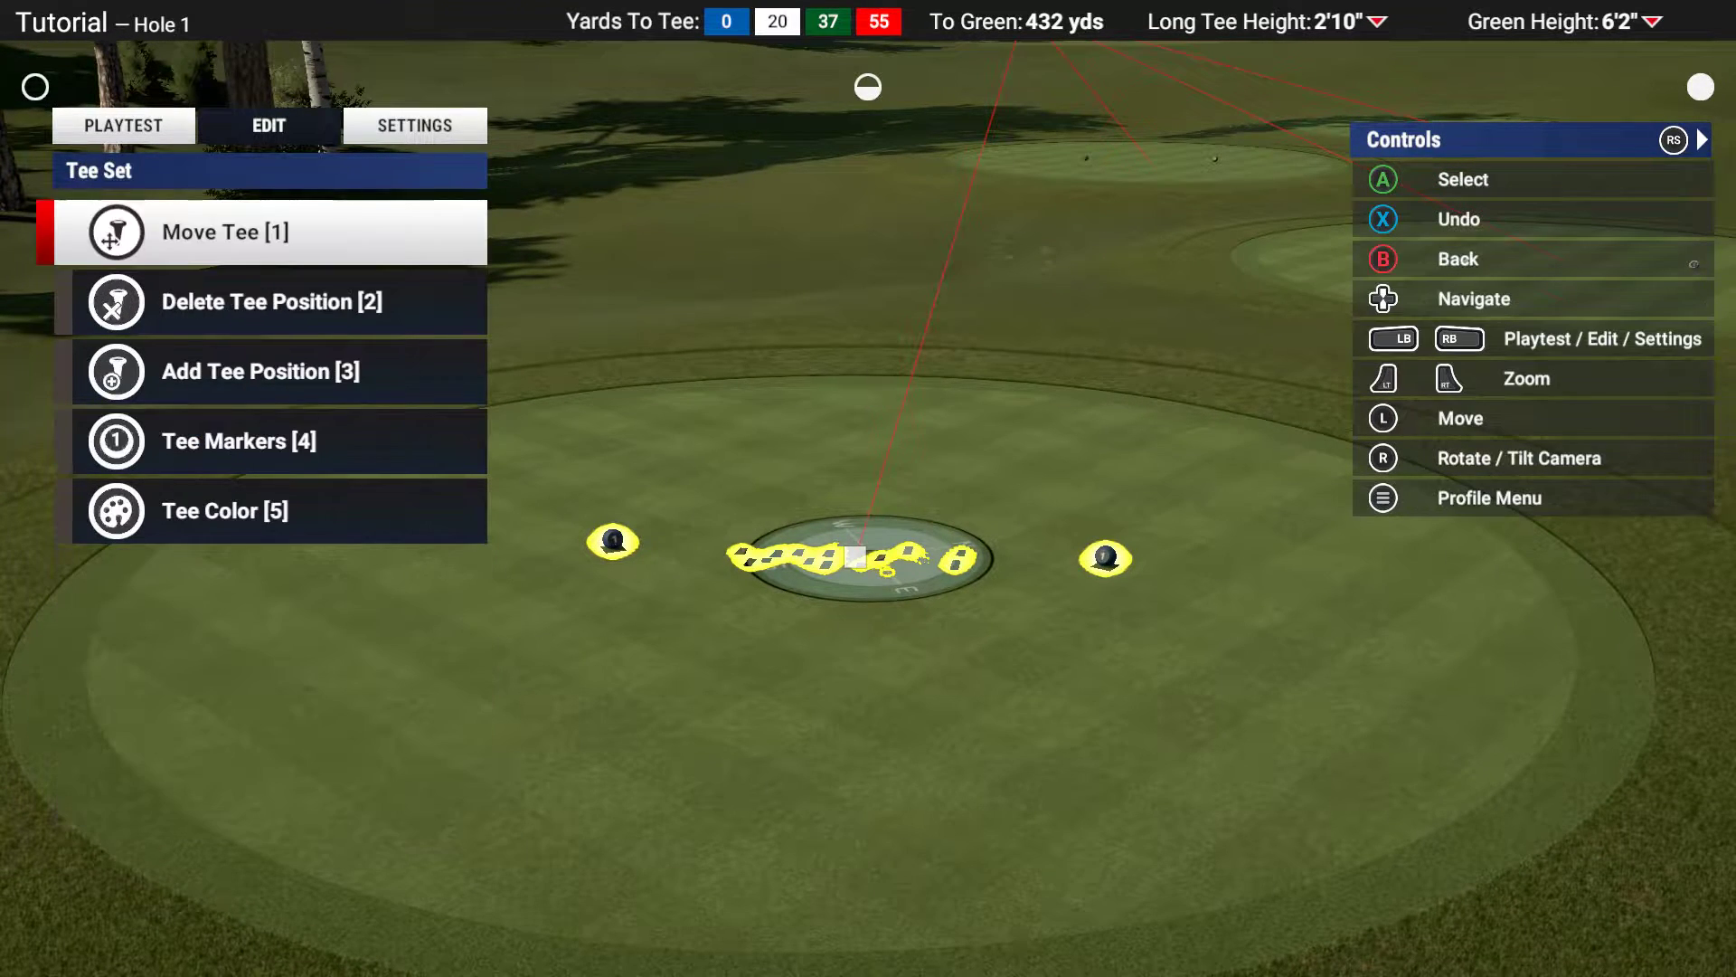
{"action": "key", "text": "Down"}
{"action": "key", "text": "Down"}
{"action": "key", "text": "Down"}
{"action": "key", "text": "Down"}
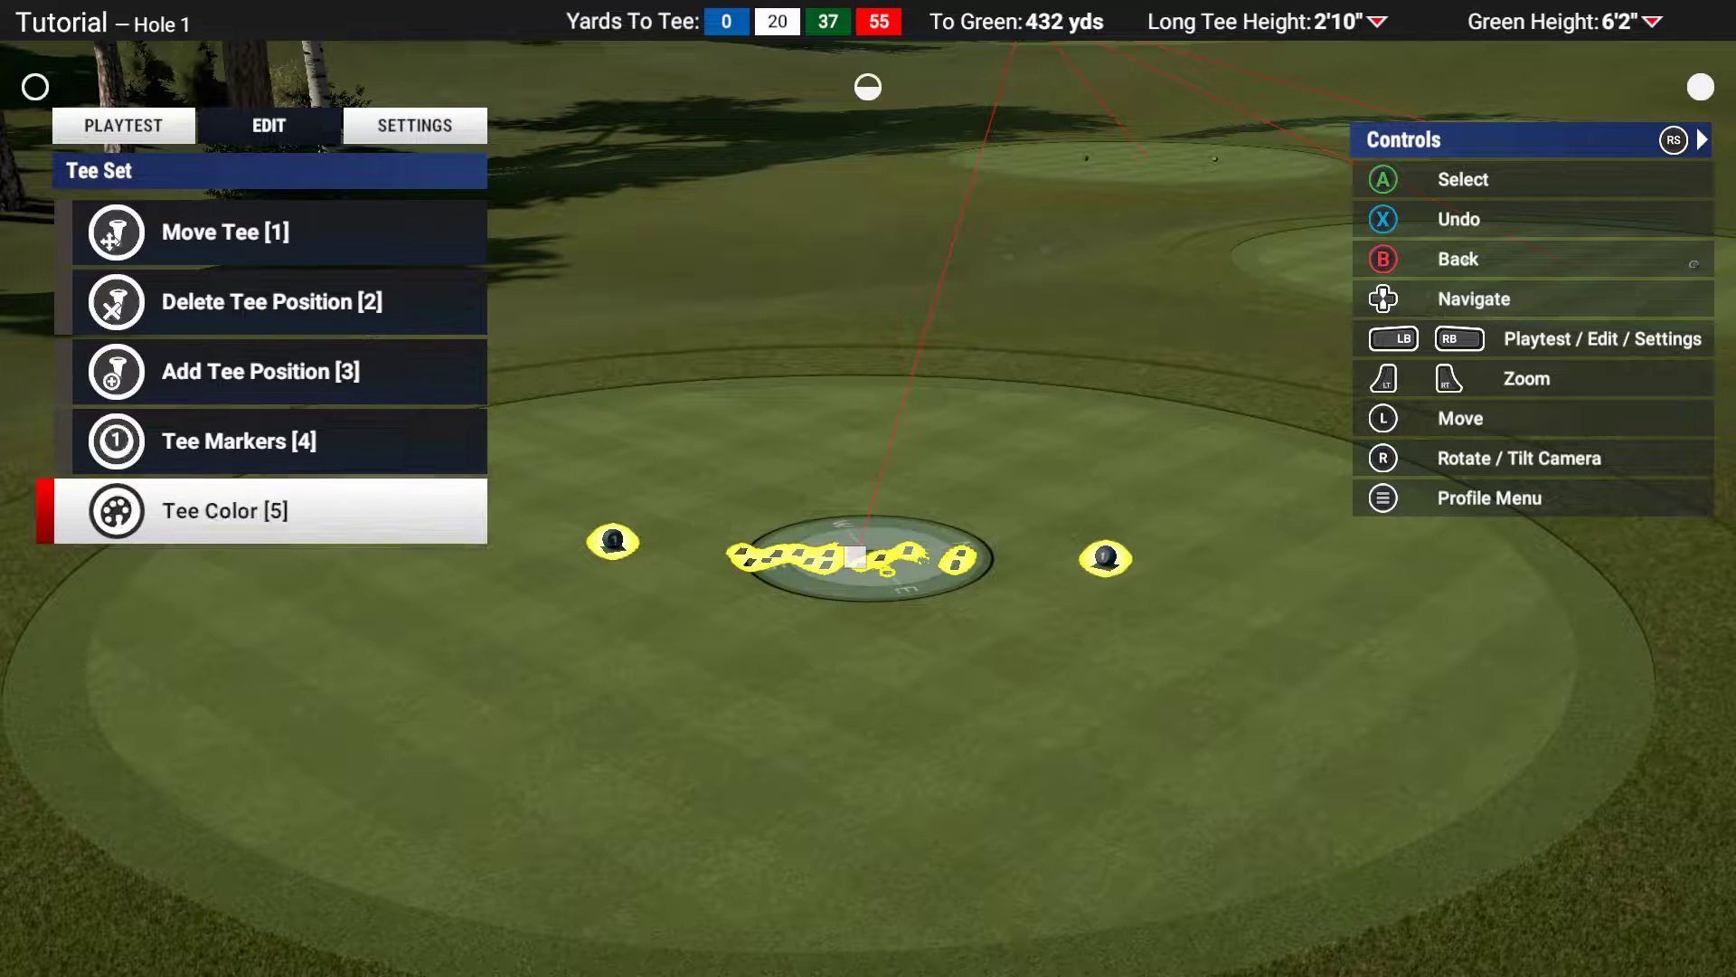
{"action": "key", "text": "Return"}
{"action": "key", "text": "Left"}
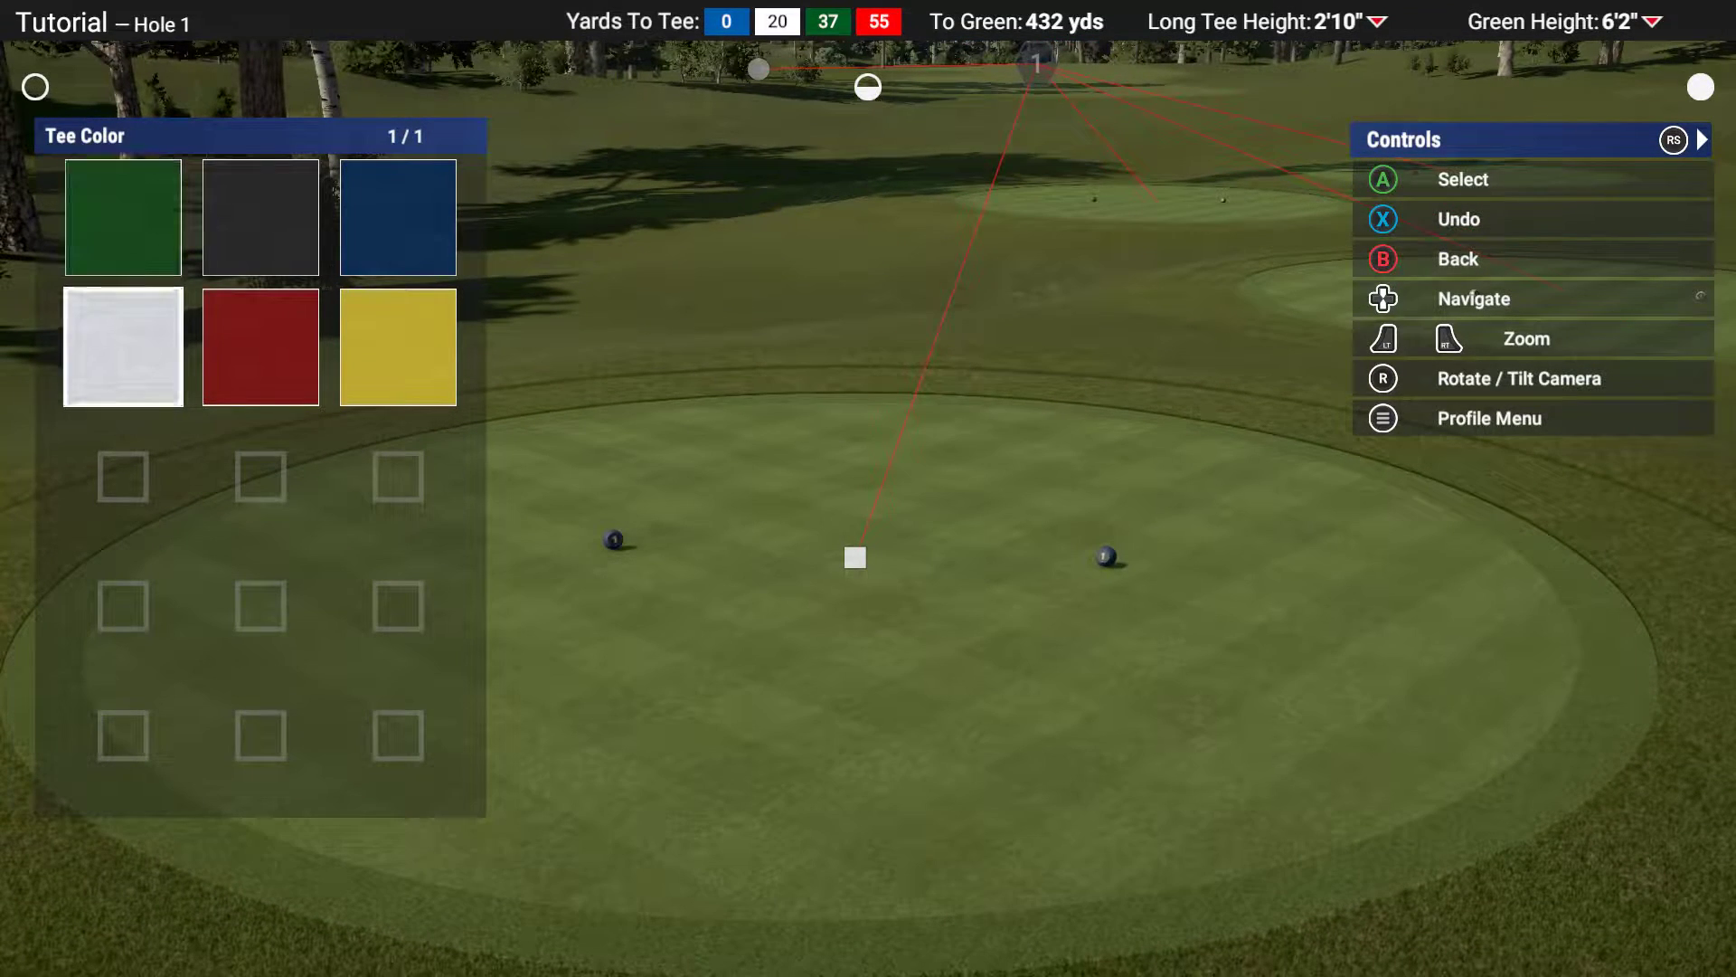
{"action": "key", "text": "Down"}
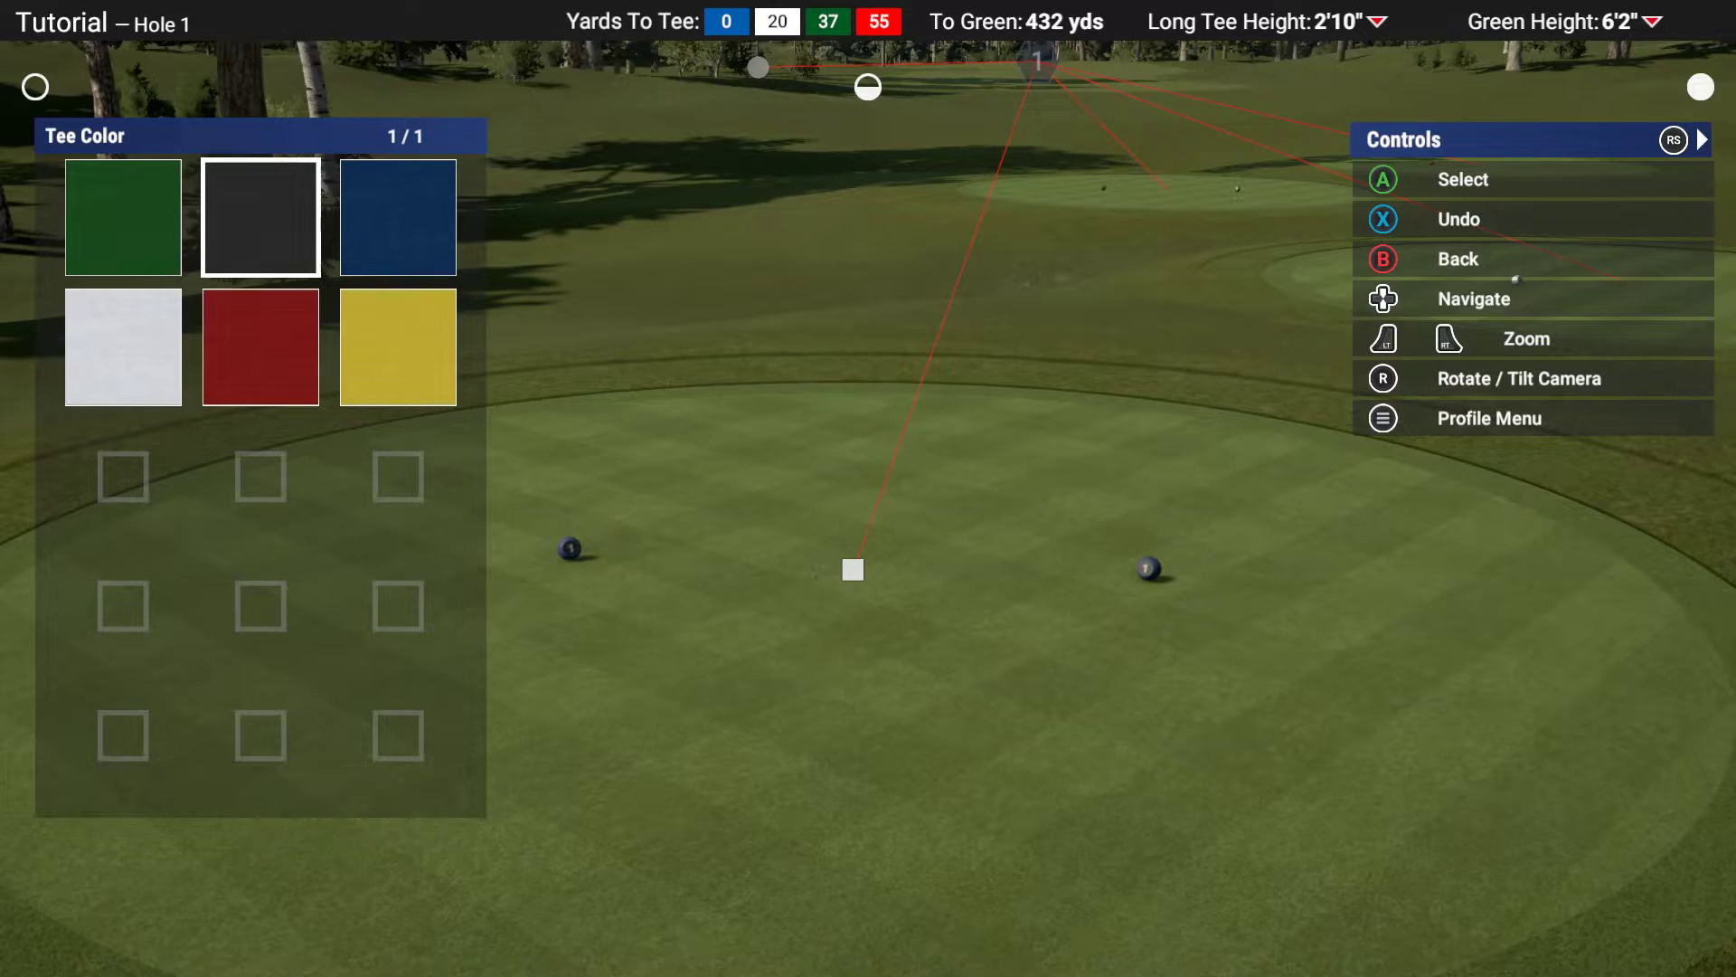
{"action": "key", "text": "Return"}
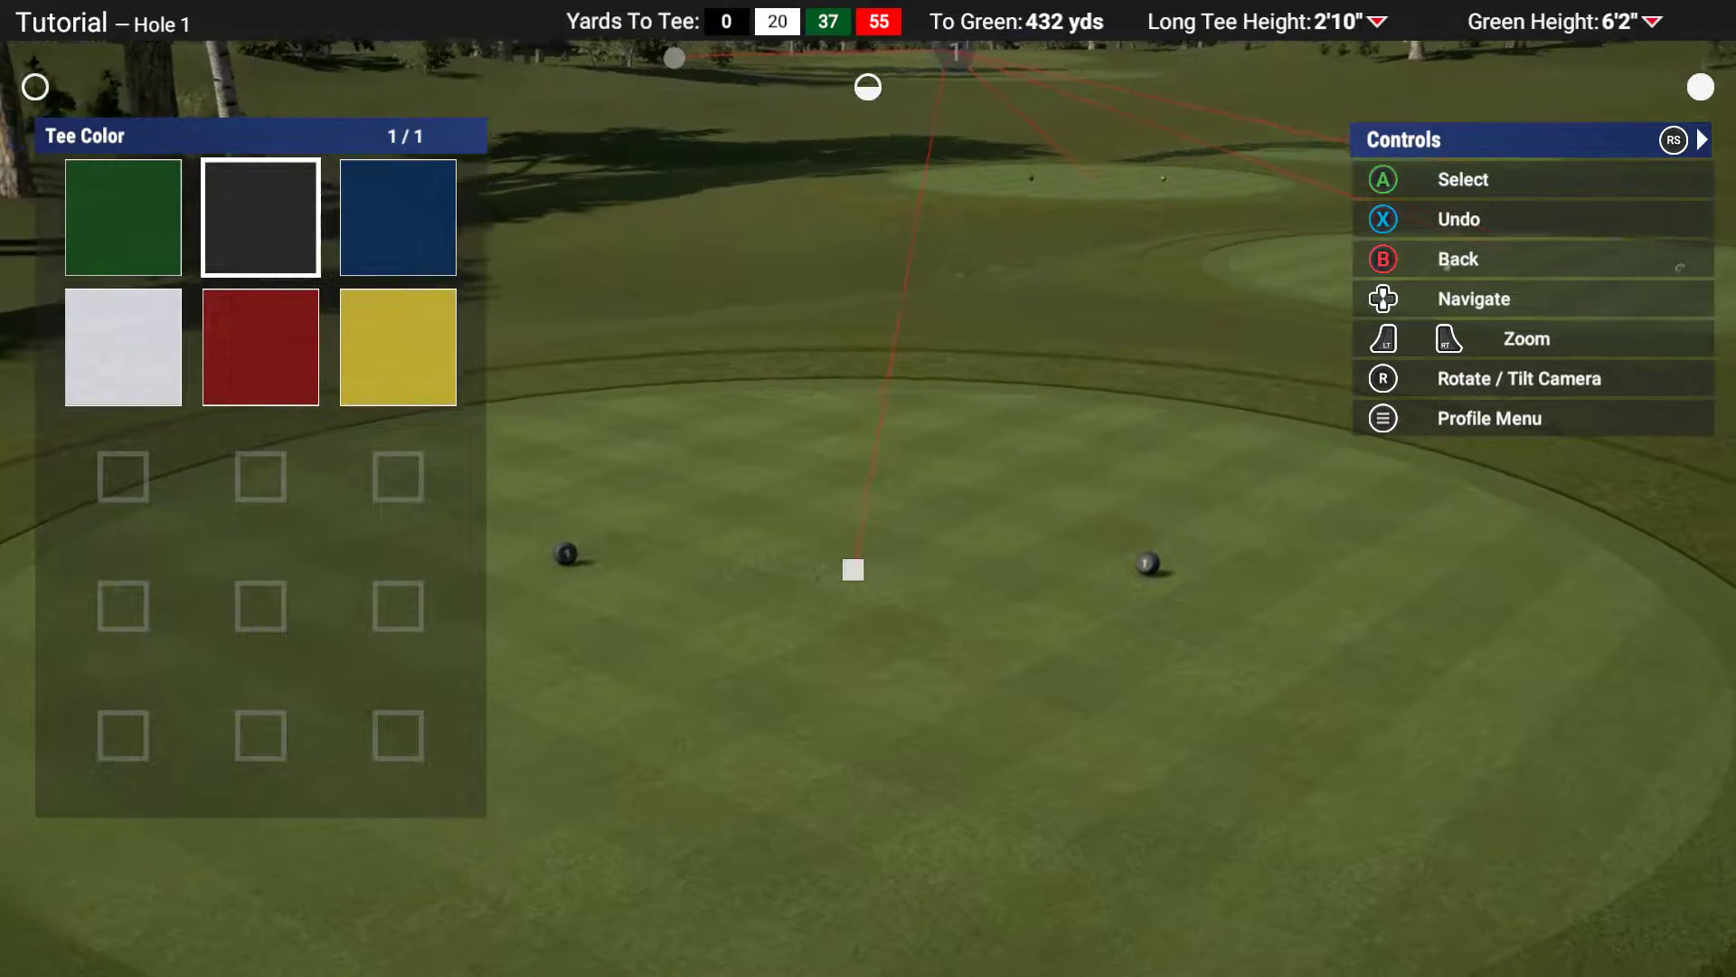
{"action": "key", "text": "Escape"}
{"action": "key", "text": "Escape"}
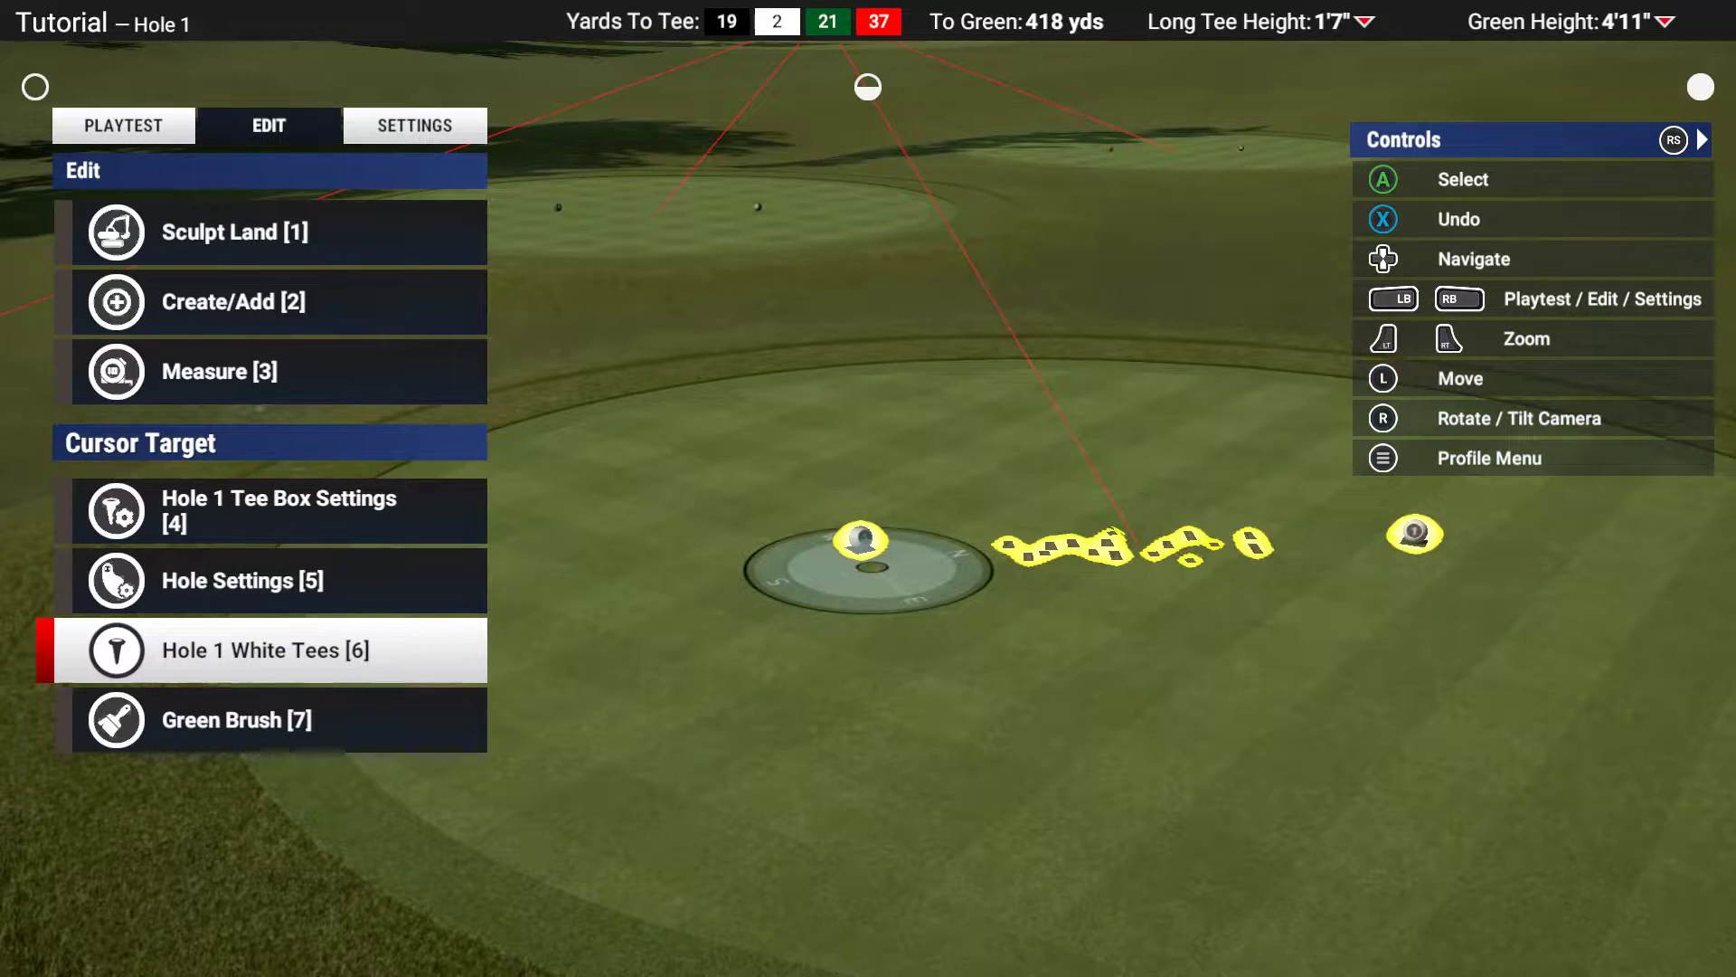
Change the tee color of the Hole 1 white tees on the second circular green to blue
{"action": "key", "text": "Return"}
{"action": "key", "text": "Down"}
{"action": "key", "text": "Down"}
{"action": "key", "text": "Down"}
{"action": "key", "text": "Return"}
{"action": "key", "text": "Escape"}
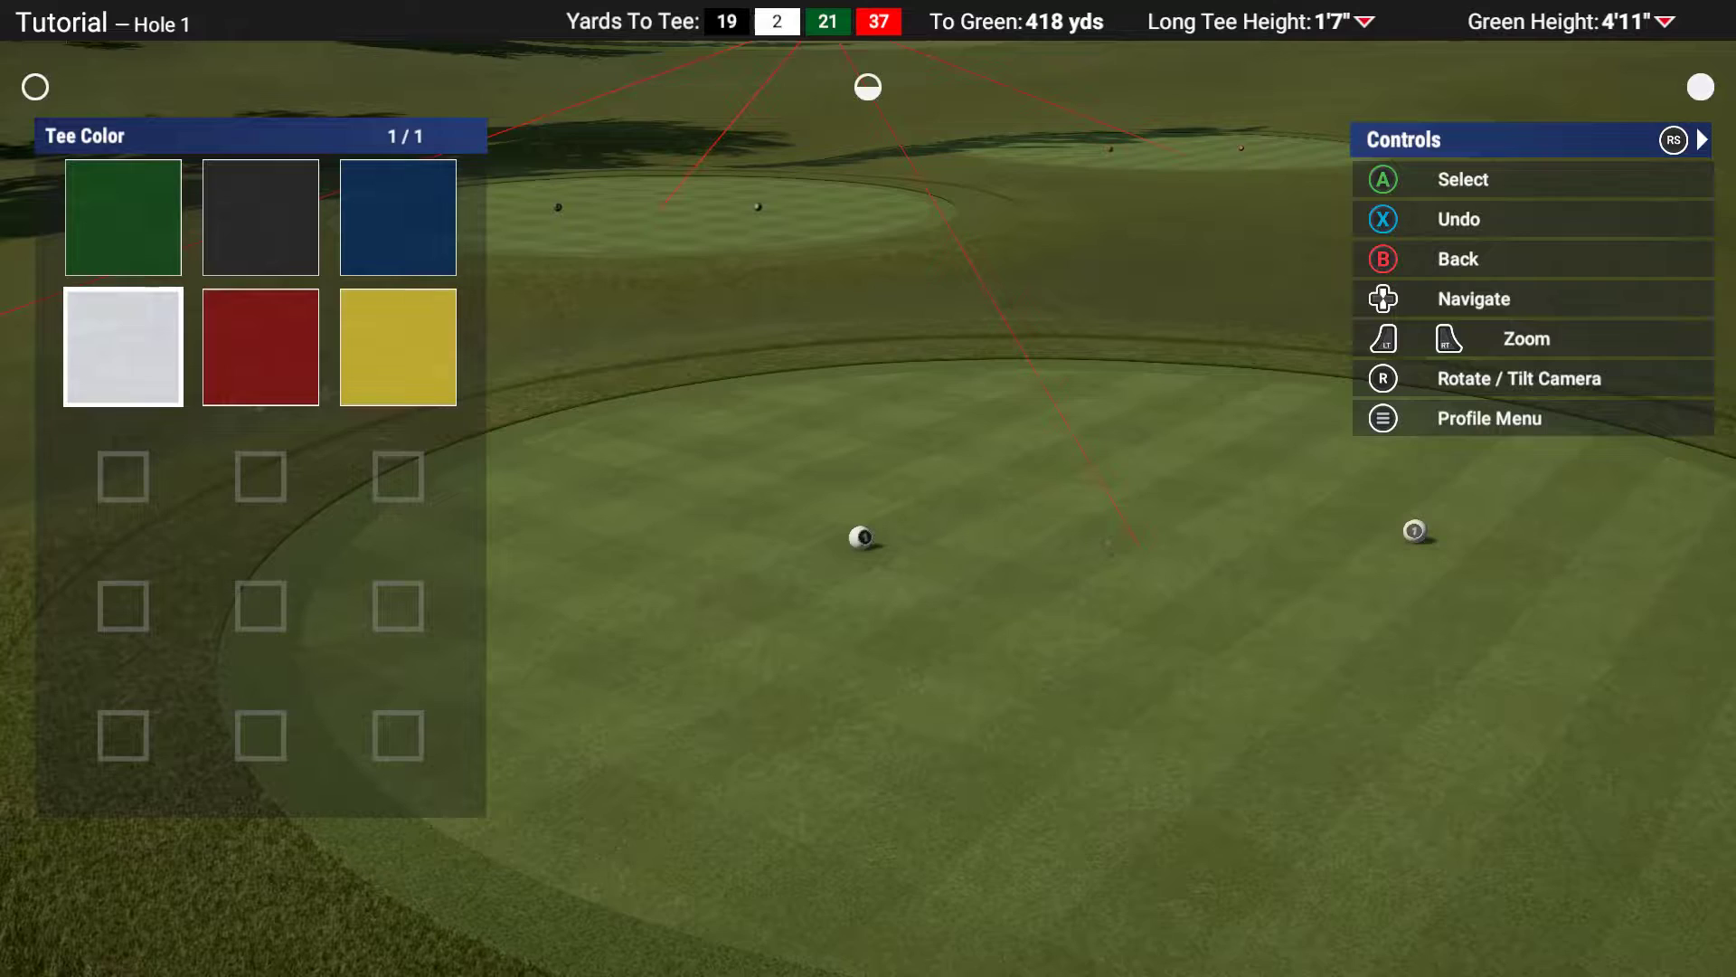
{"action": "key", "text": "Return"}
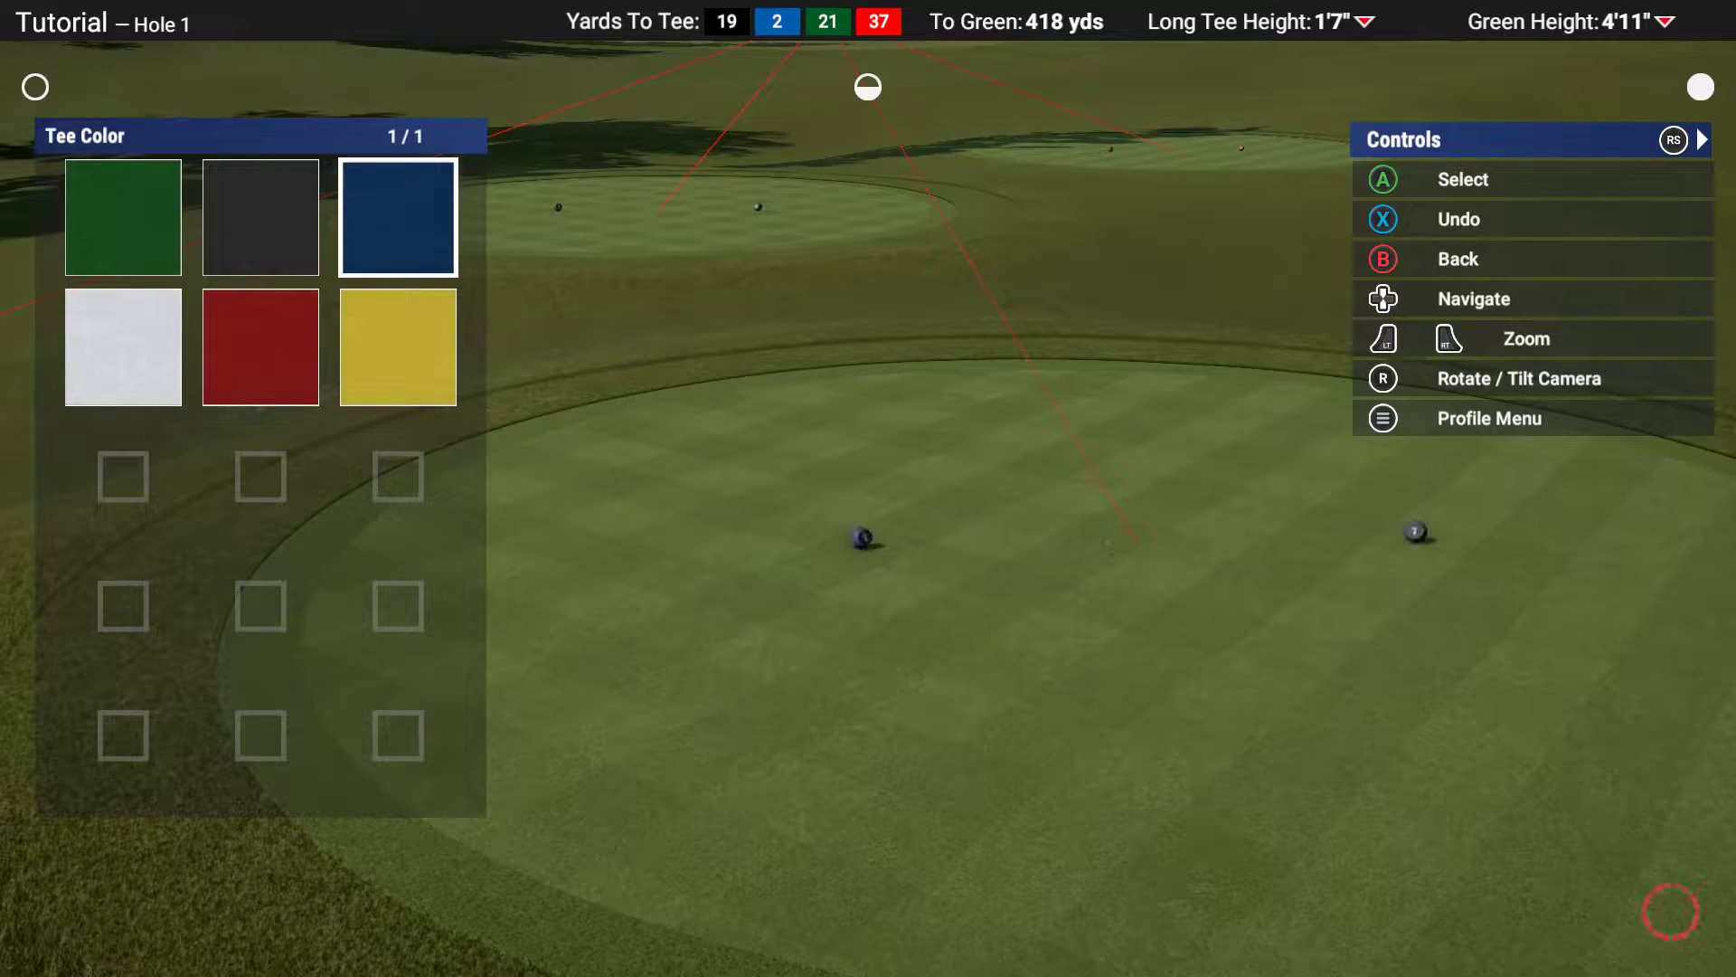
{"action": "key", "text": "Escape"}
{"action": "key", "text": "Escape"}
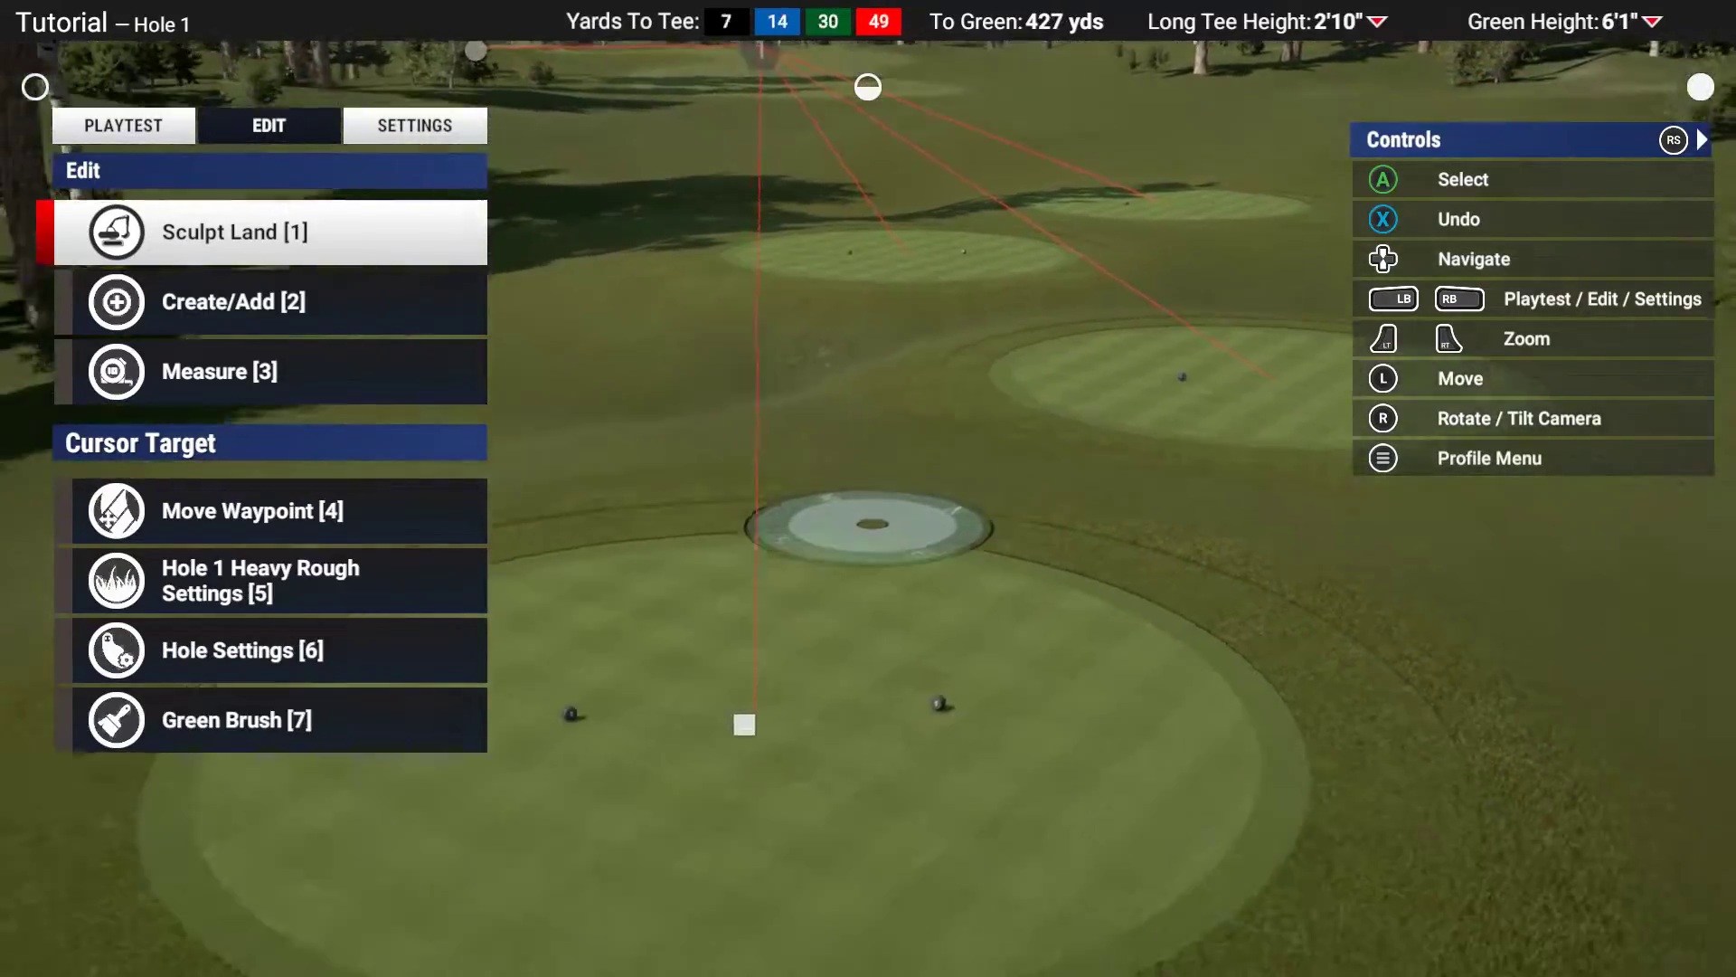
Try the lantern-shaped and sign-panel tee markers from the Hole 1 black tees, and settle on the upright stone block with a round inset
{"action": "key", "text": "Up"}
{"action": "key", "text": "Up"}
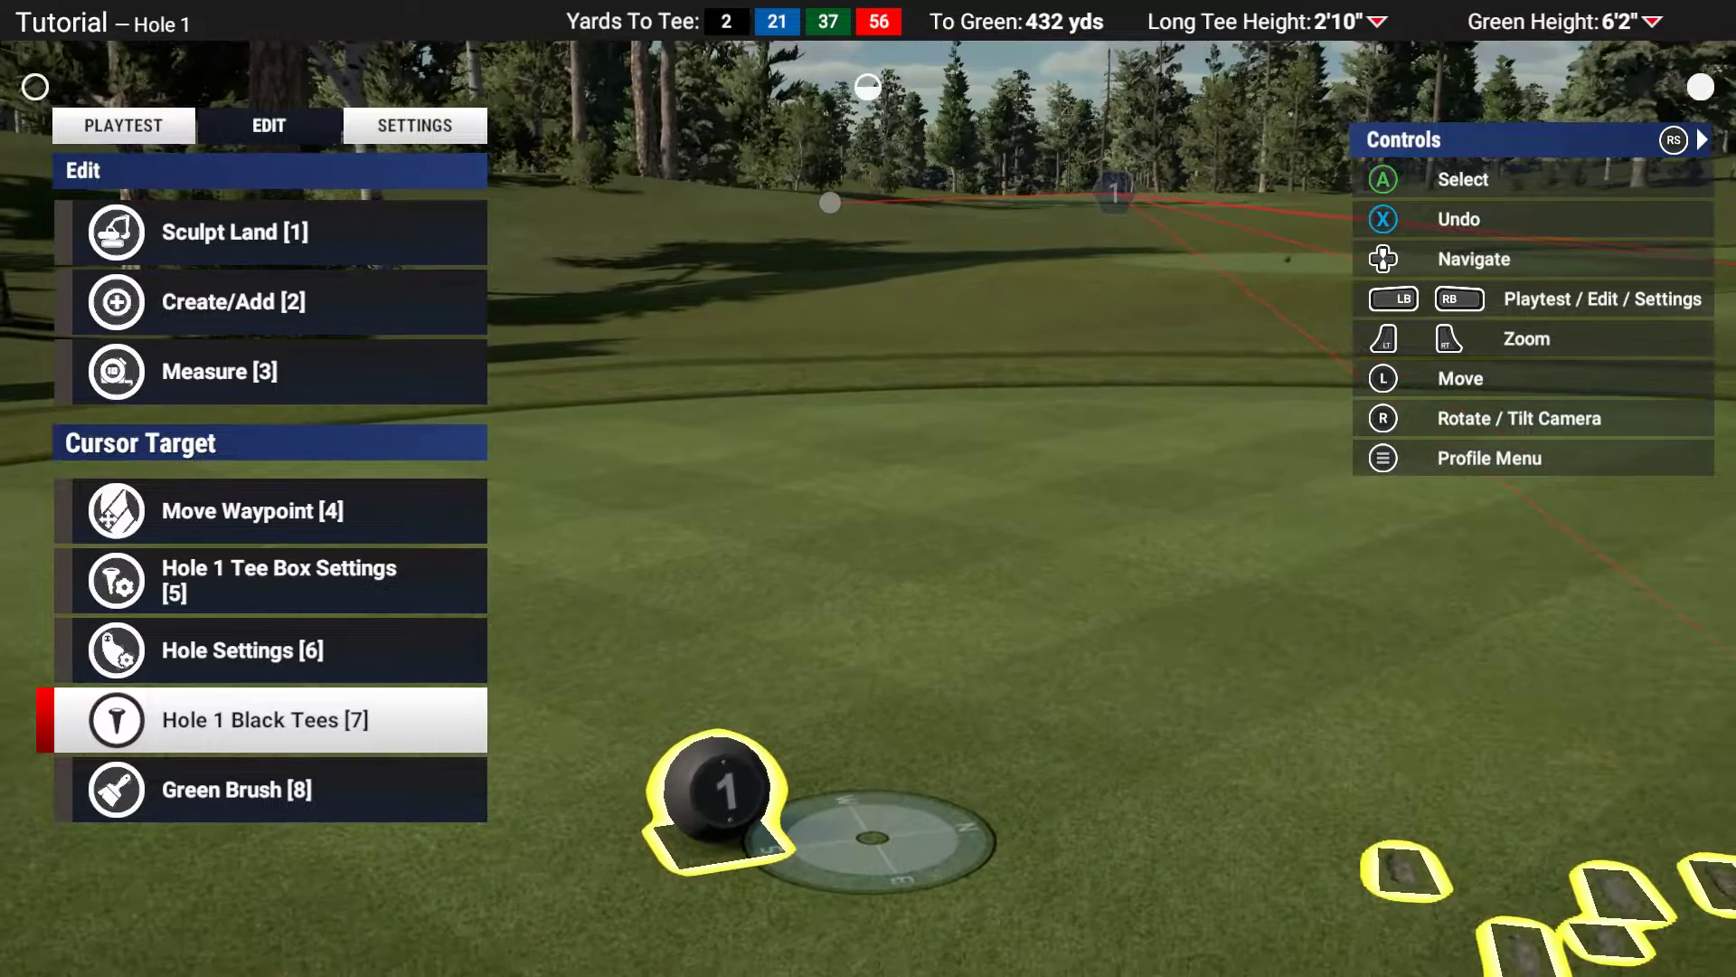
{"action": "key", "text": "Return"}
{"action": "key", "text": "Down"}
{"action": "key", "text": "Down"}
{"action": "key", "text": "Down"}
{"action": "key", "text": "Return"}
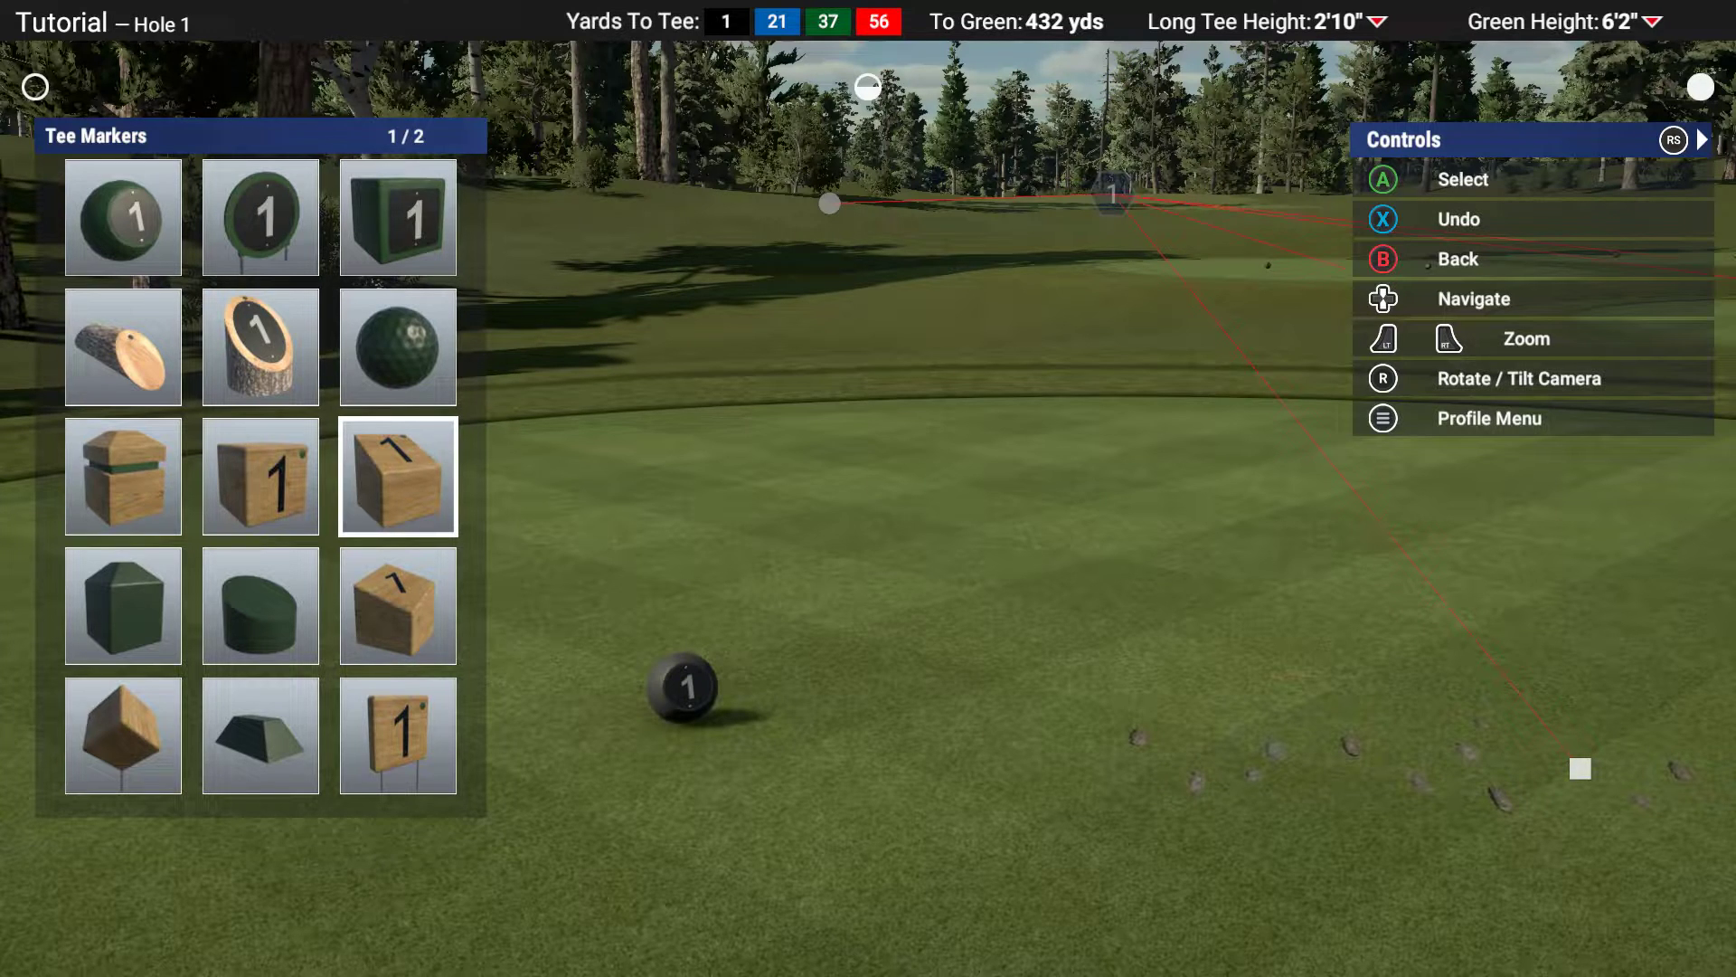
{"action": "key", "text": "Right"}
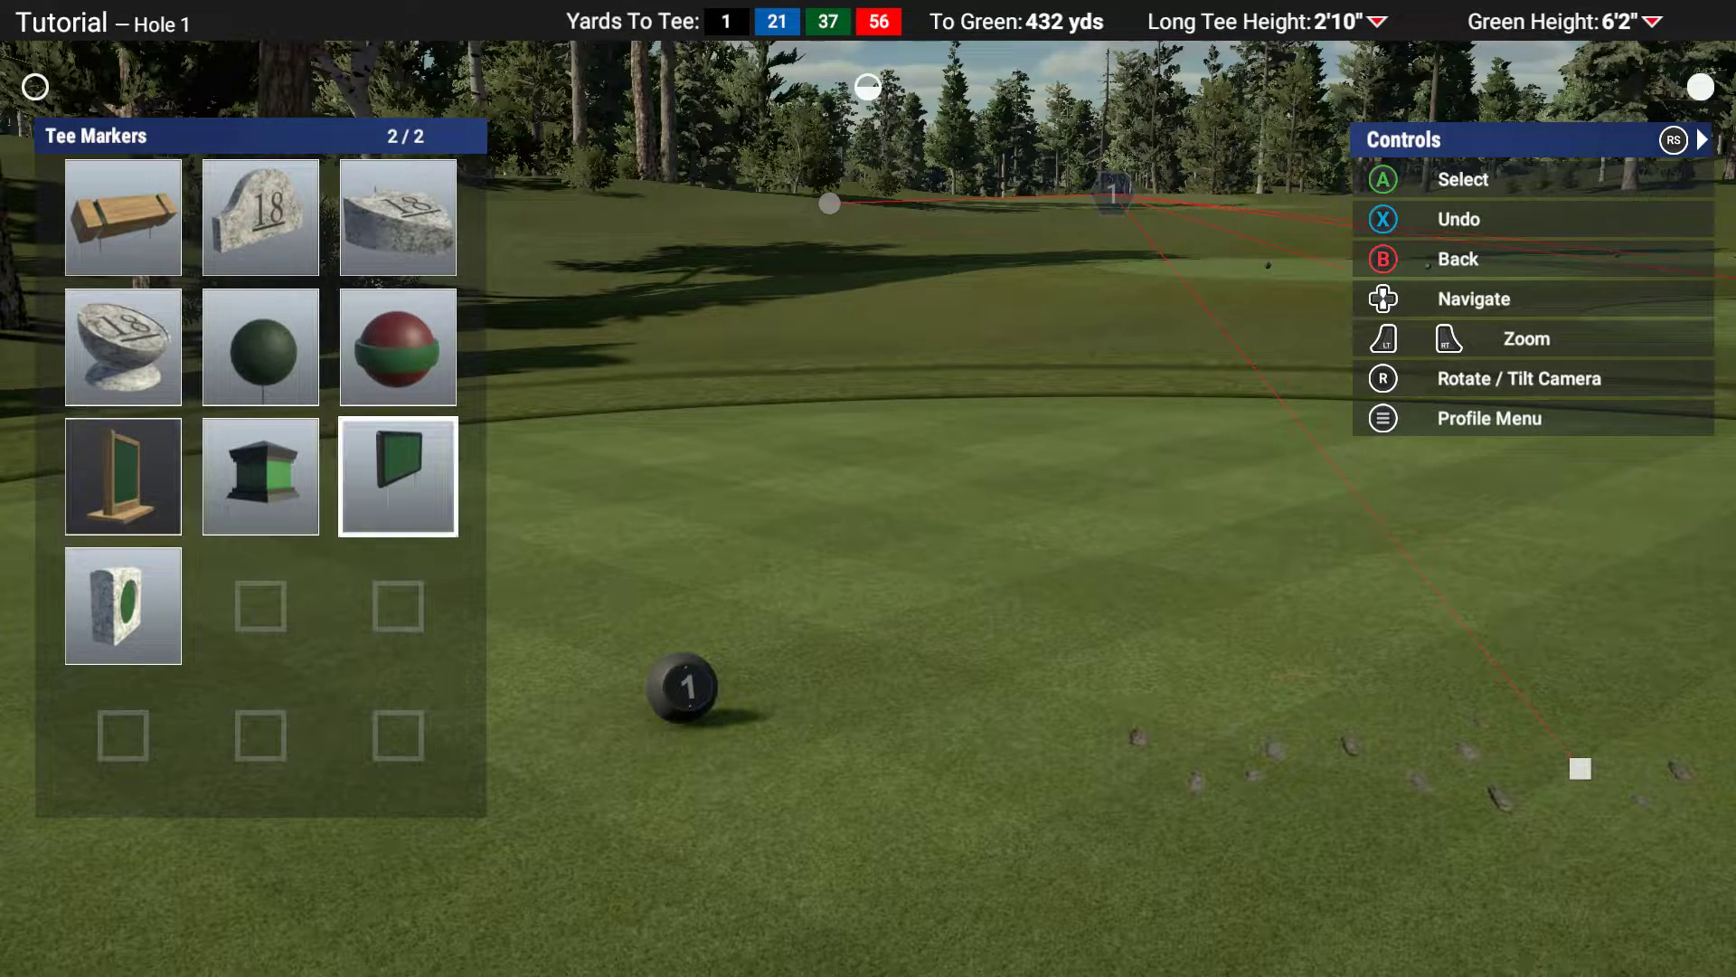
{"action": "key", "text": "Return"}
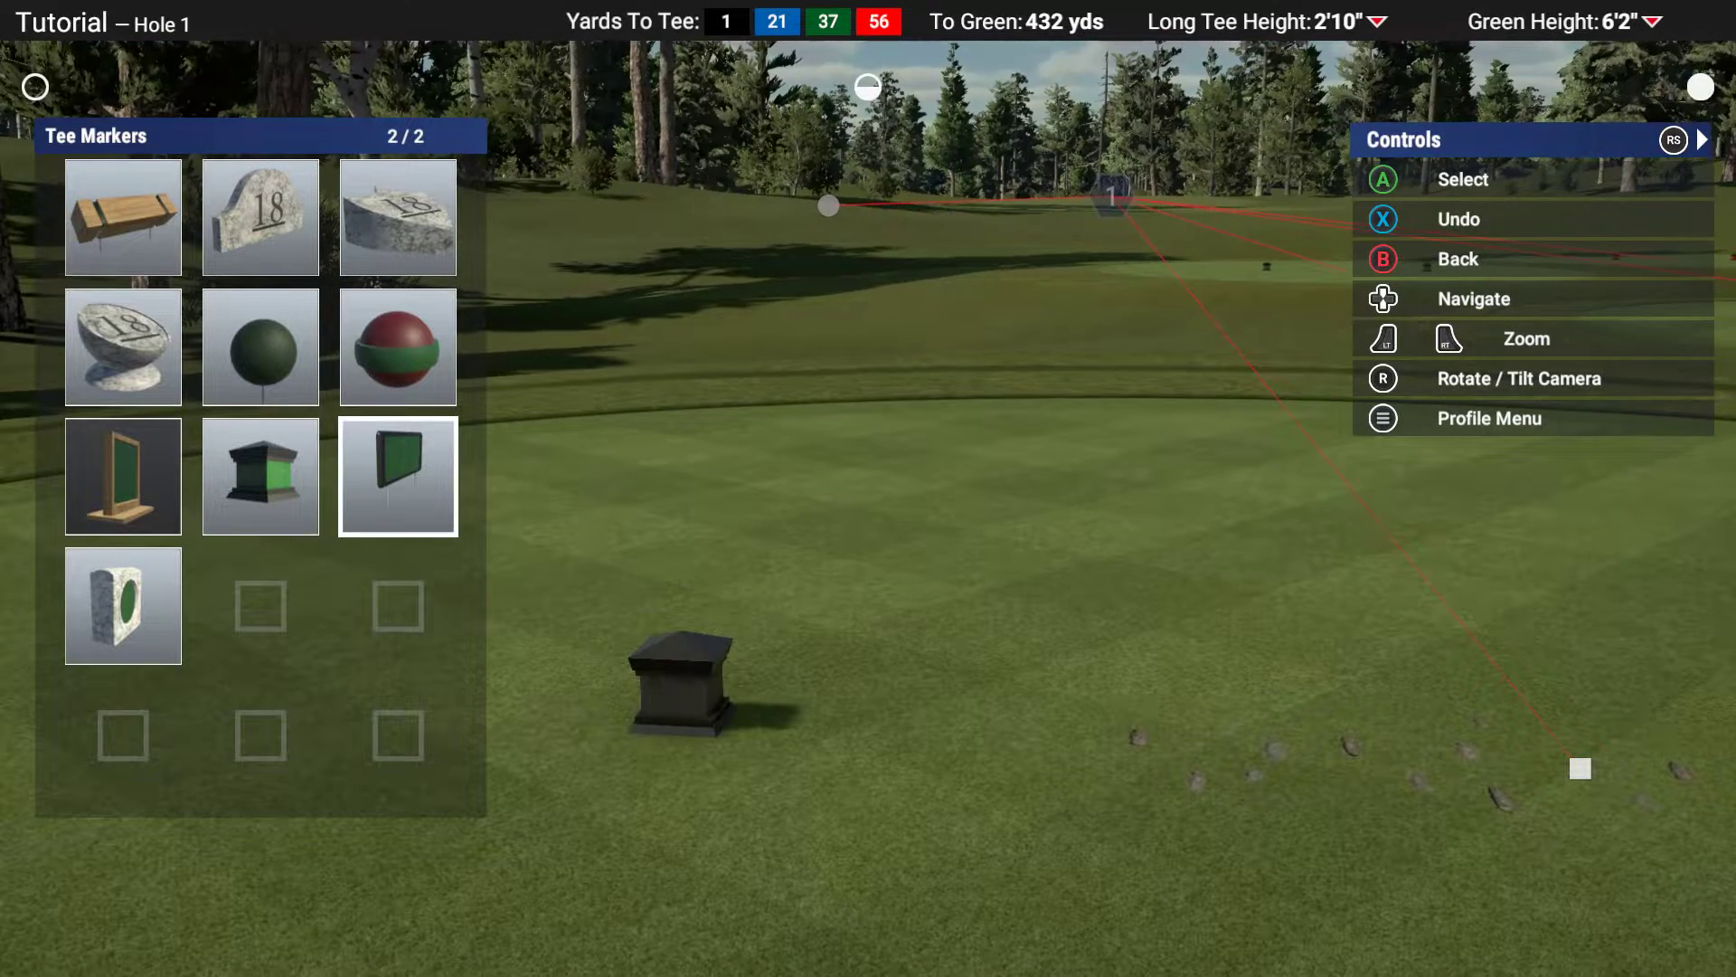
{"action": "key", "text": "Return"}
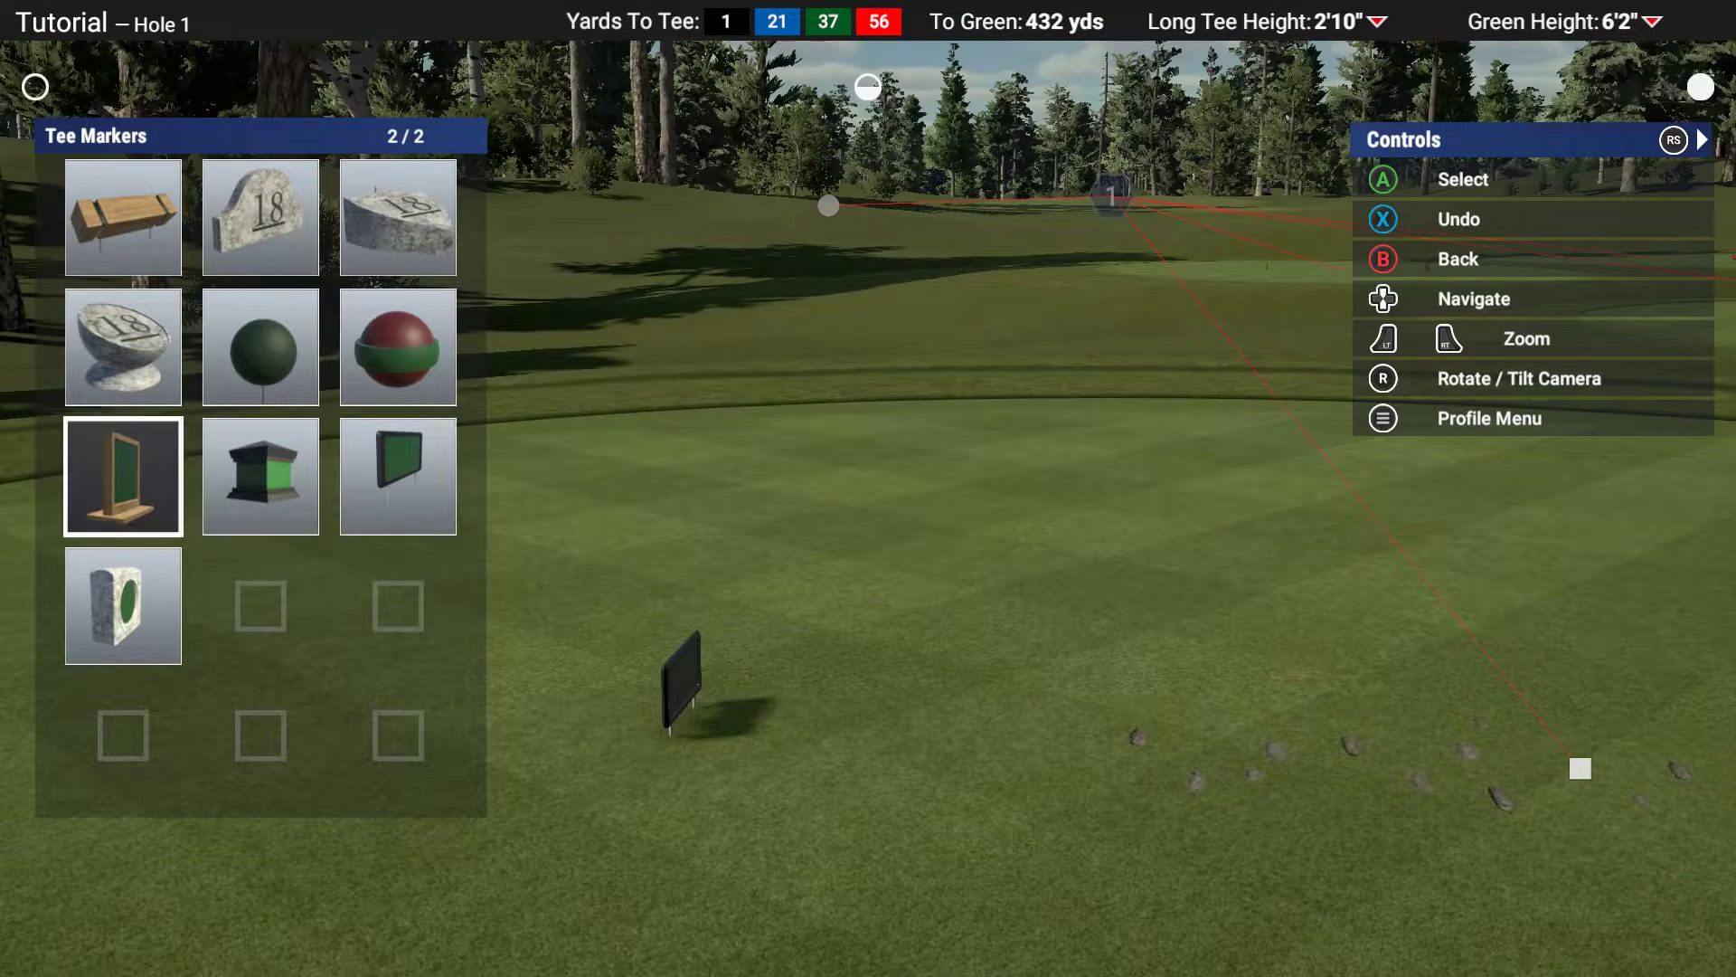
{"action": "key", "text": "Return"}
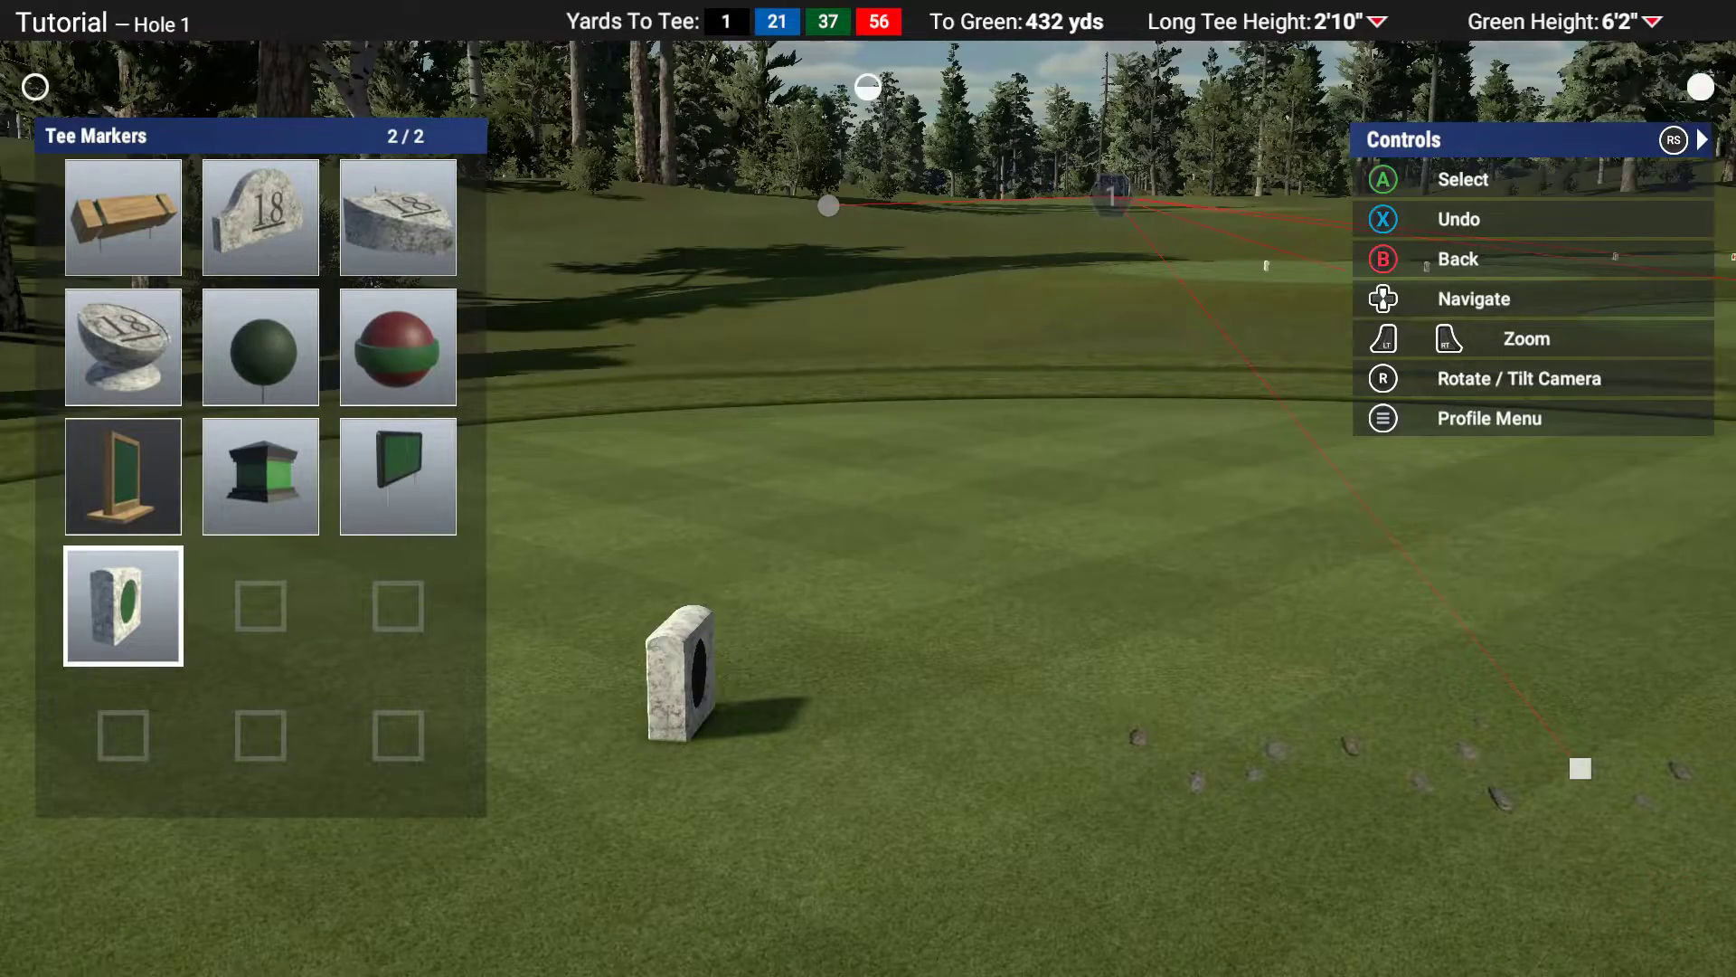
{"action": "key", "text": "Escape"}
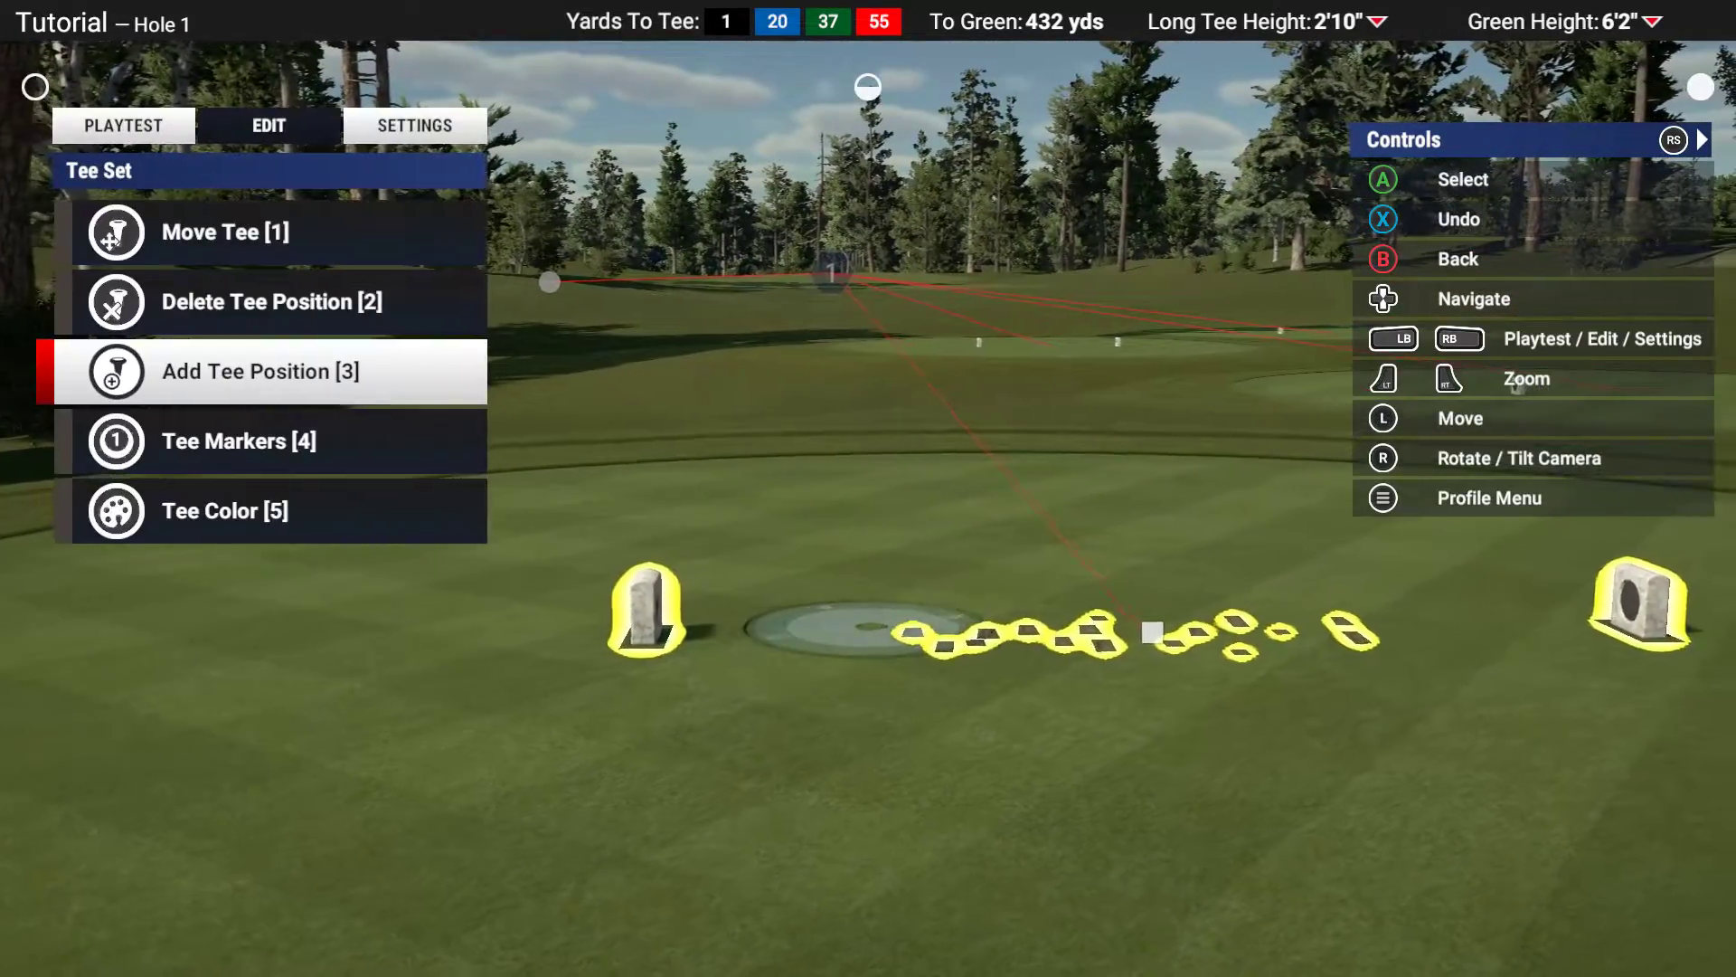
{"action": "key", "text": "Escape"}
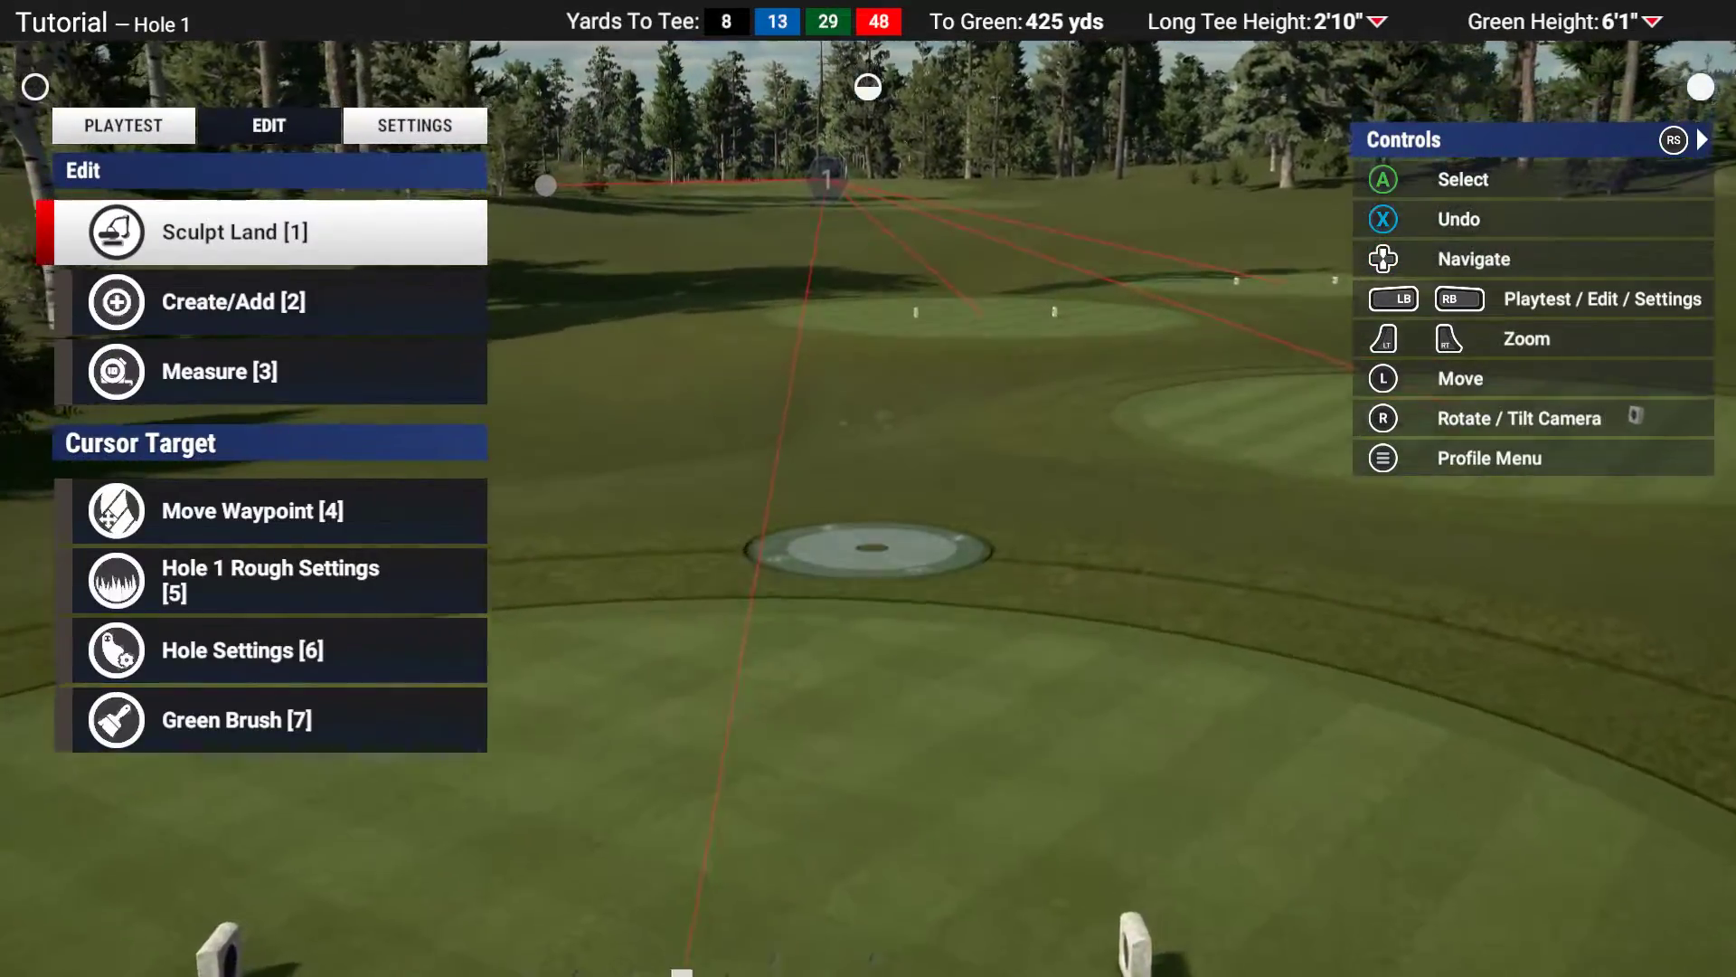